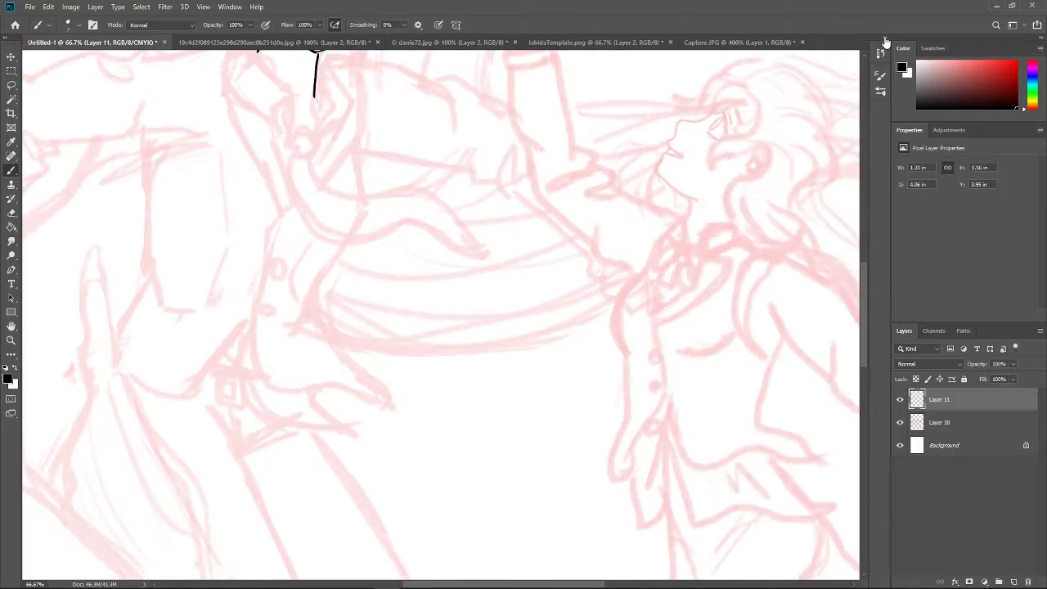
Ink the boy's nose, remaining eye and both eyebrows over the pink sketch on Layer 11
scroll(336, 207, up, 5)
drag(331, 179, 332, 195)
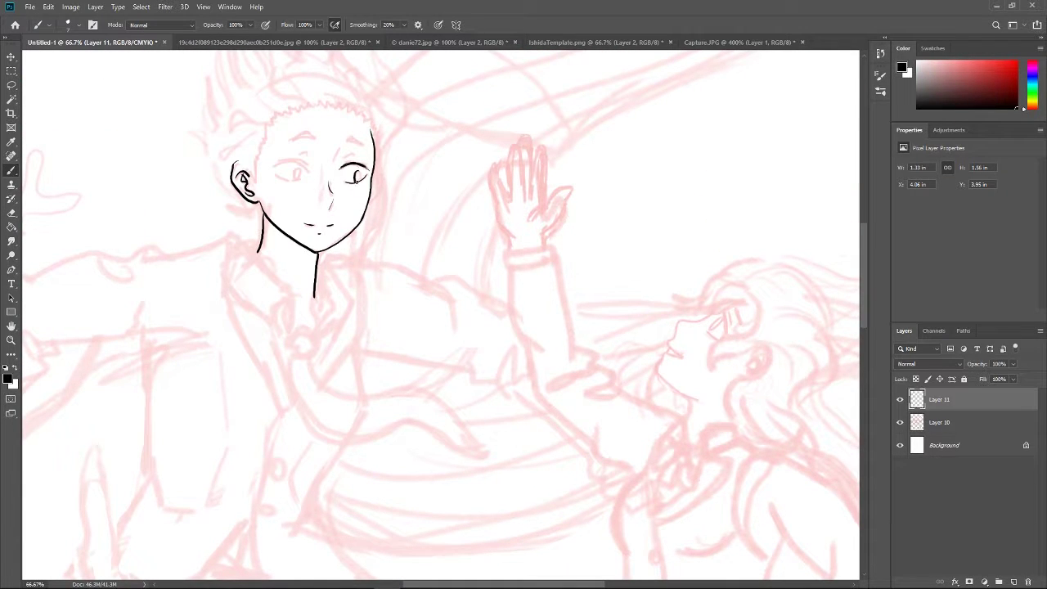
drag(289, 141, 316, 139)
drag(273, 166, 309, 163)
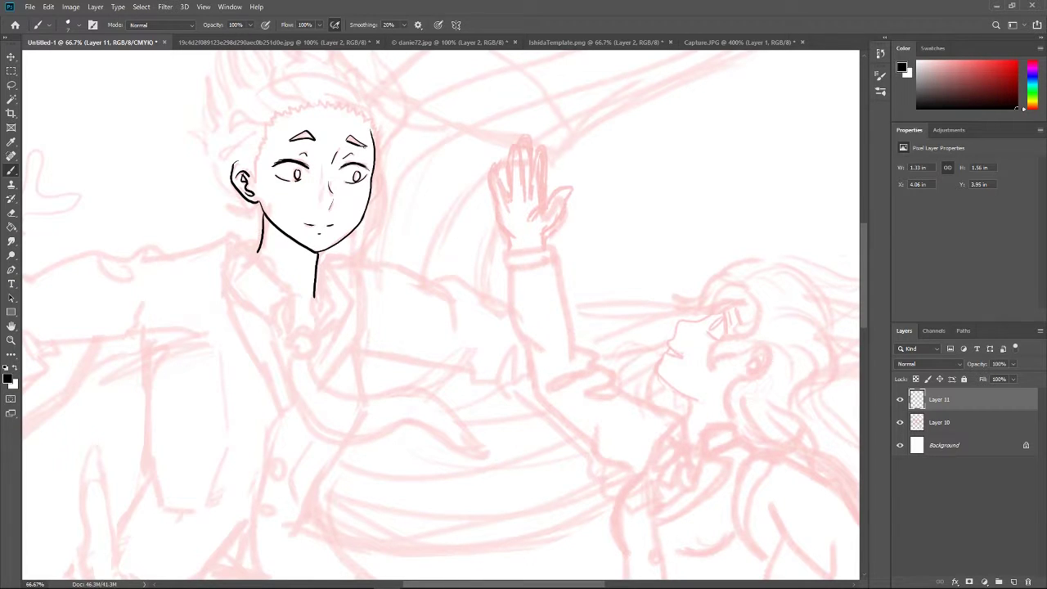
Ink the boy's open shirt collar on both sides of the neck, following the sketch
scroll(327, 286, down, 3)
scroll(327, 245, up, 2)
mouse_move(305, 123)
mouse_down()
mouse_move(281, 140)
mouse_move(316, 187)
mouse_move(328, 165)
mouse_move(353, 189)
mouse_up()
key(ctrl+z)
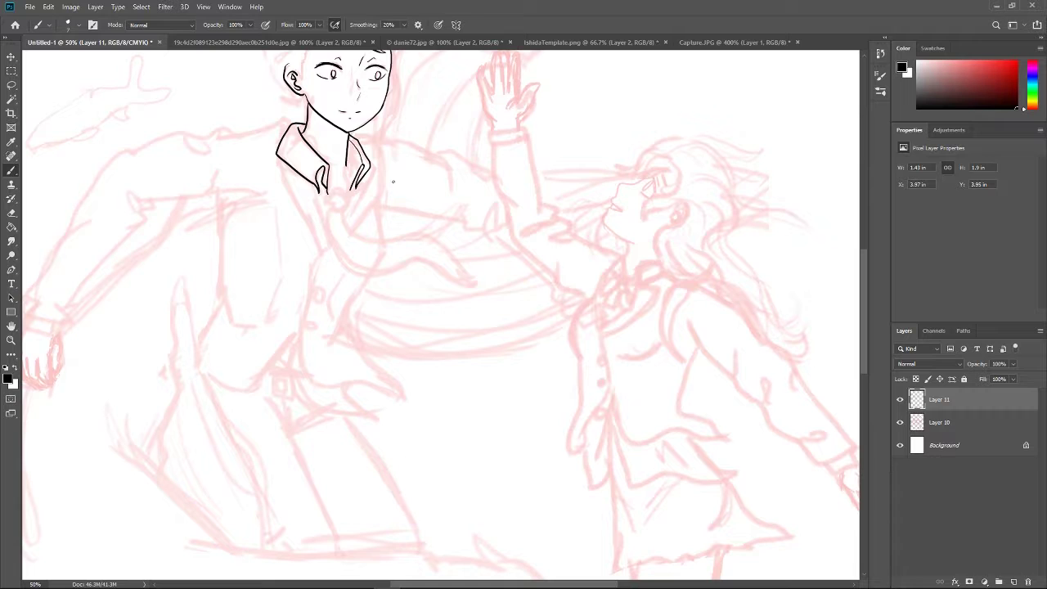
Ink the boy's tie knot, windblown tie and jacket lapels, comparing the lines with the sketch layer hidden
mouse_move(325, 199)
mouse_down()
mouse_move(465, 280)
mouse_move(348, 209)
mouse_up()
drag(280, 160, 324, 248)
drag(372, 164, 304, 388)
click(900, 422)
click(900, 422)
key(ctrl+z)
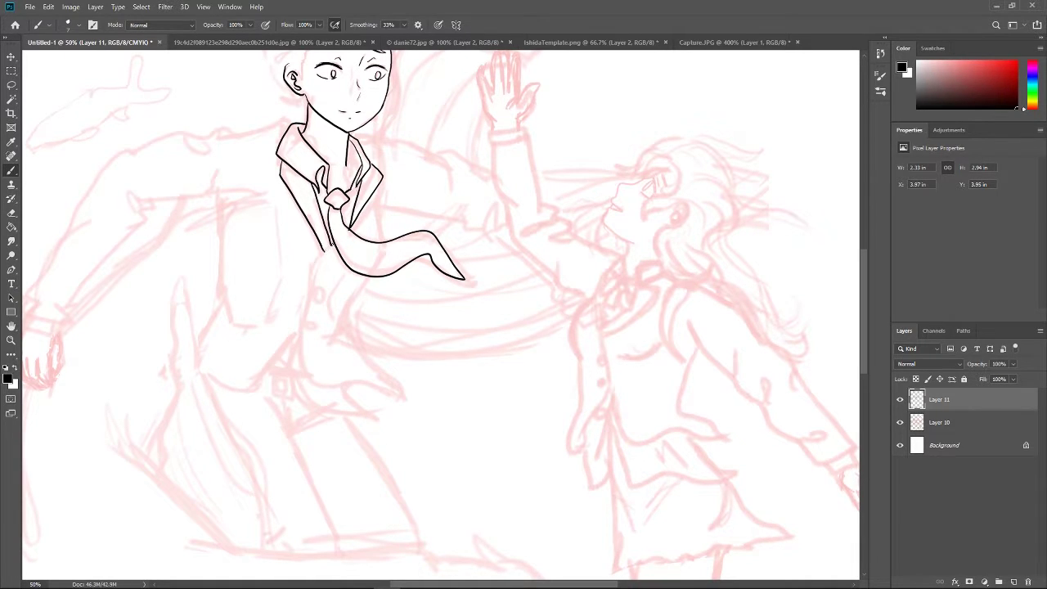
Ink the front opening and flared lower flap of the boy's jacket below the tie
drag(317, 245, 404, 397)
drag(350, 302, 404, 397)
drag(365, 277, 329, 345)
drag(381, 242, 381, 219)
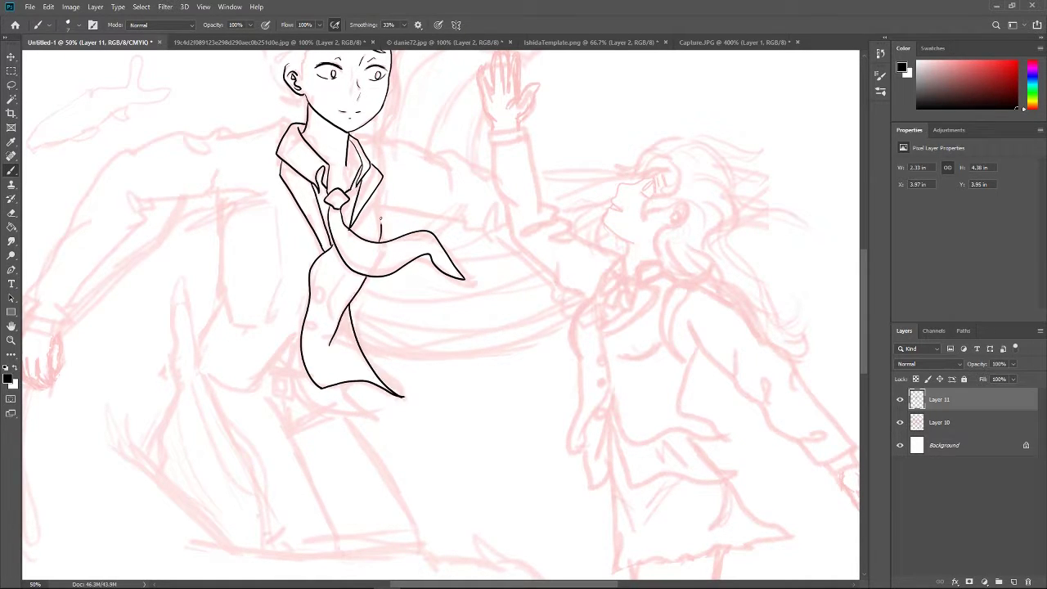
Ink the shoulder and upper sleeve contour of the boy's arm reaching toward the girl, including its fold
drag(359, 141, 488, 170)
drag(378, 204, 475, 231)
key(ctrl+z)
drag(439, 155, 449, 184)
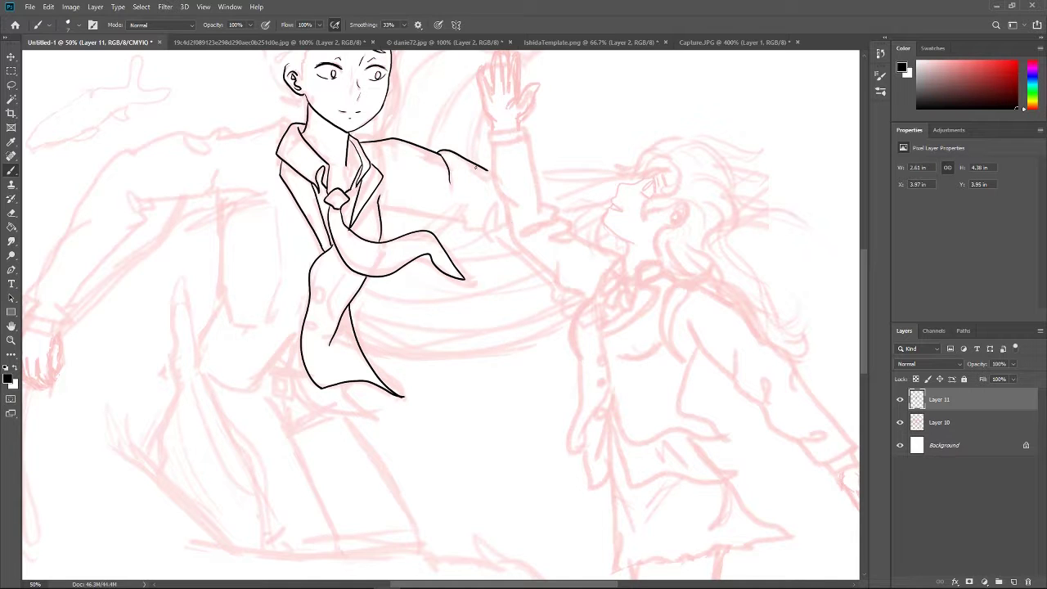
drag(378, 201, 480, 224)
key(ctrl+z)
Ink the lower hem, side contour and inner fold lines of the other half of the boy's jacket
drag(299, 329, 256, 391)
mouse_move(197, 360)
mouse_down()
mouse_move(206, 375)
mouse_move(255, 391)
mouse_up()
drag(169, 362, 174, 378)
drag(222, 296, 195, 356)
key(ctrl+z)
mouse_move(219, 193)
mouse_down()
mouse_move(227, 309)
mouse_move(250, 325)
mouse_up()
mouse_move(273, 206)
mouse_down()
mouse_move(283, 268)
mouse_move(263, 321)
mouse_up()
Ink the jacket's pocket flaps, front creases and underarm line, undoing the extra sleeve strokes
drag(343, 276, 328, 297)
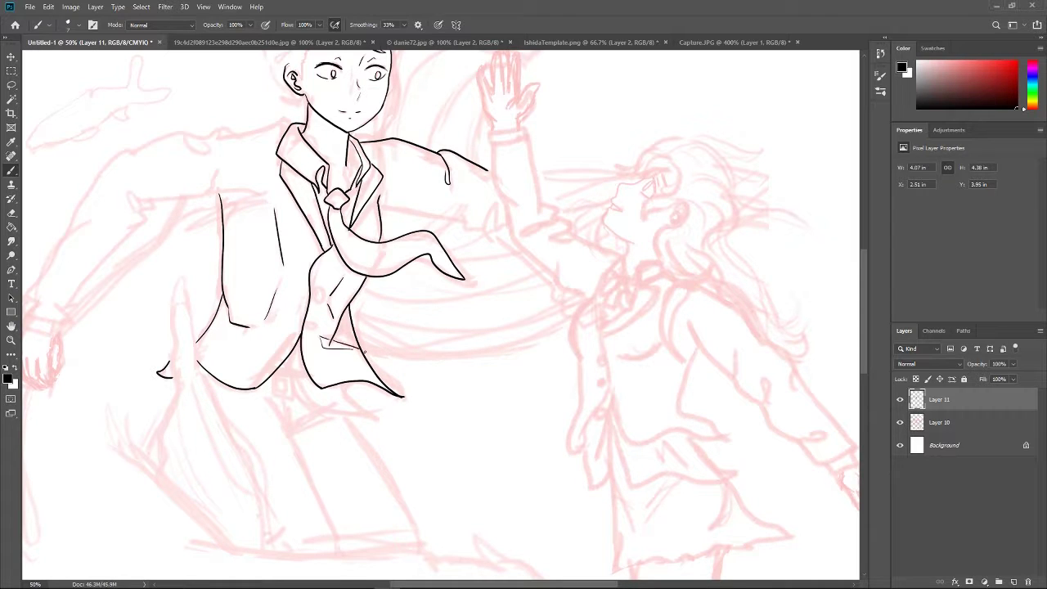
drag(318, 340, 350, 333)
mouse_move(188, 198)
mouse_down()
mouse_move(245, 195)
mouse_move(144, 201)
mouse_up()
drag(137, 197, 129, 215)
key(ctrl+z)
key(ctrl+z)
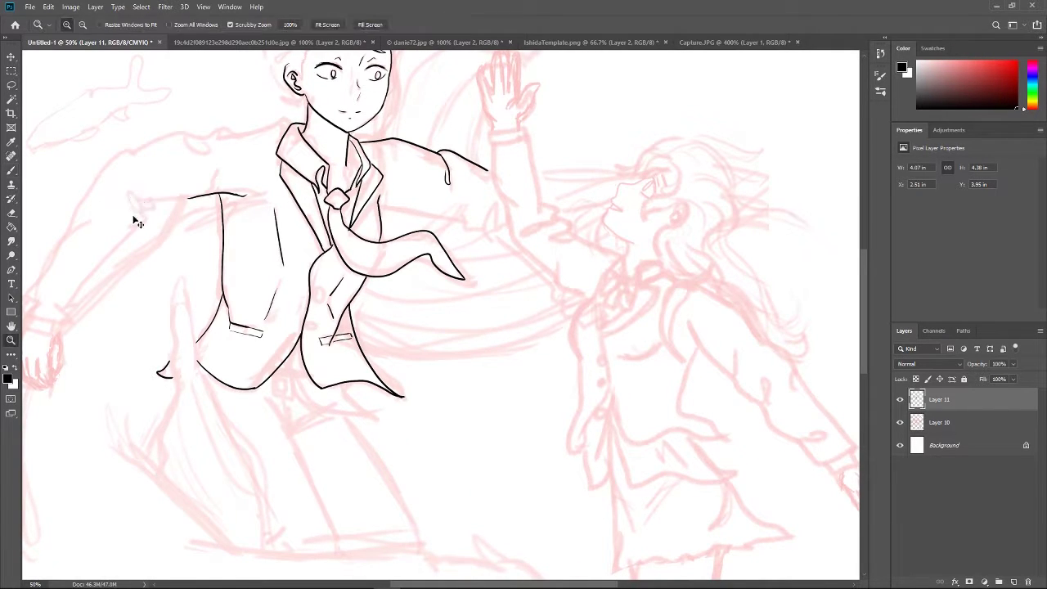
Ink the boy's belt buckle, jacket buttons and the second flap beneath the jacket front
key(ctrl+minus)
drag(336, 352, 398, 382)
key(ctrl+z)
key(ctrl+z)
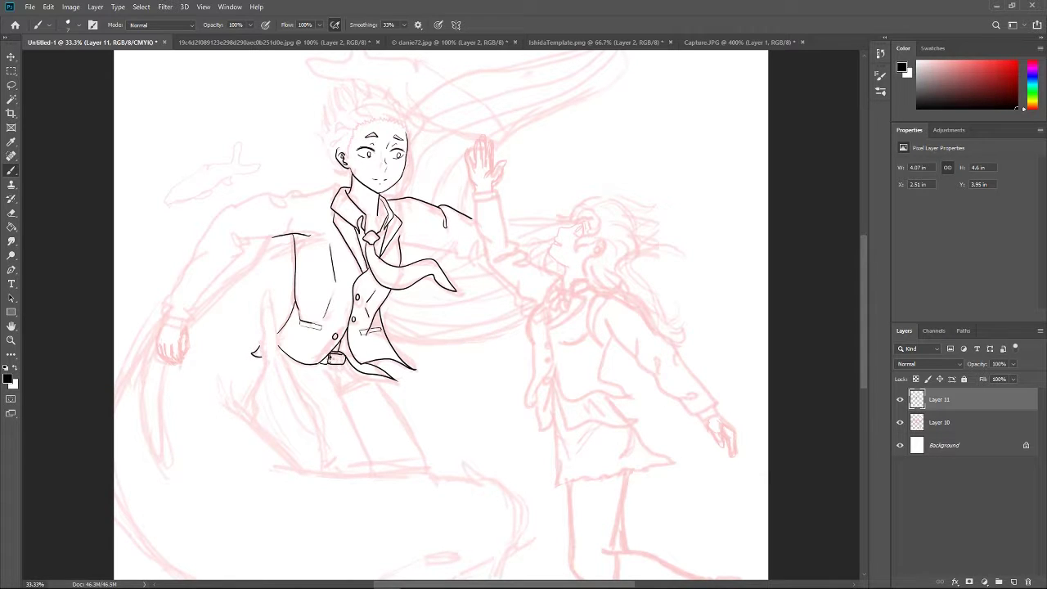
Ink the underside of the boy's sleeve behind the girl and the two contours of his trouser leg
drag(468, 239, 526, 314)
drag(455, 249, 401, 243)
drag(337, 365, 375, 471)
drag(396, 378, 427, 472)
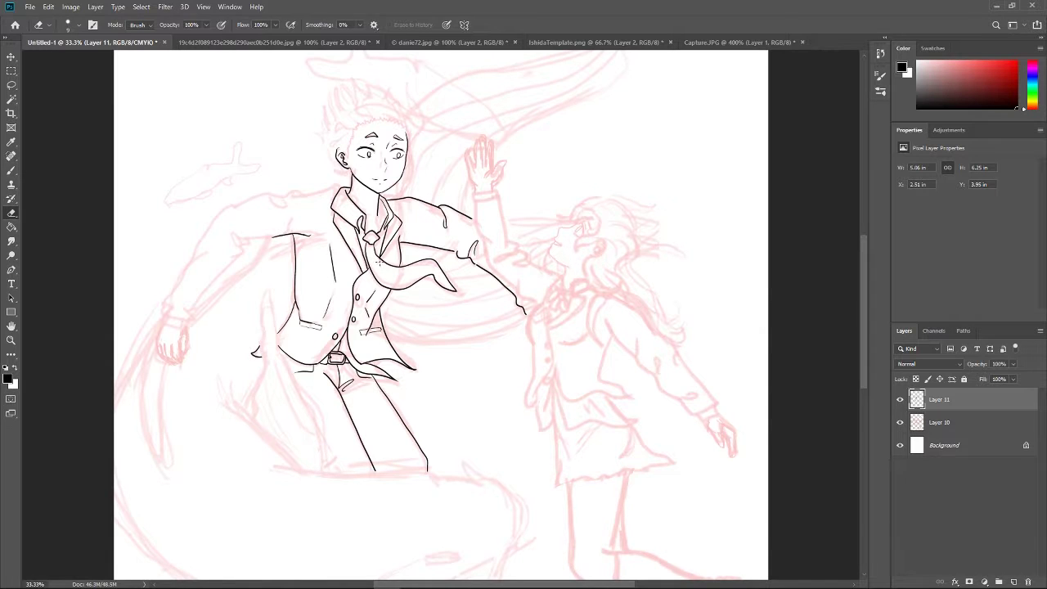
Ink the sleeve of the boy's outstretched free arm from shoulder to cuff, with its elbow folds
scroll(186, 251, down, 2)
drag(190, 250, 237, 194)
mouse_move(163, 249)
mouse_down()
mouse_move(205, 190)
mouse_move(335, 125)
mouse_up()
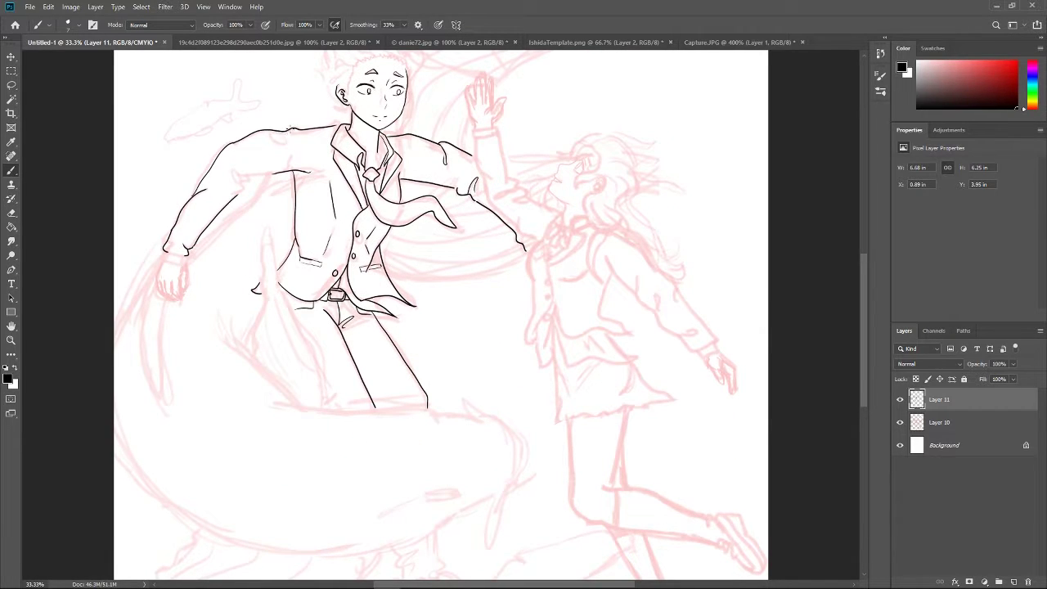
drag(235, 174, 274, 172)
drag(164, 249, 188, 258)
Ink the boy's lower trouser leg with its ankle creases and the loafer on his foot
scroll(442, 327, down, 4)
mouse_move(436, 377)
mouse_down()
mouse_move(439, 454)
mouse_move(419, 496)
mouse_up()
drag(439, 458, 425, 497)
mouse_move(396, 442)
mouse_down()
mouse_move(416, 495)
mouse_move(418, 440)
mouse_move(464, 501)
mouse_move(448, 513)
mouse_move(447, 537)
mouse_up()
key(ctrl+z)
key(e)
key(b)
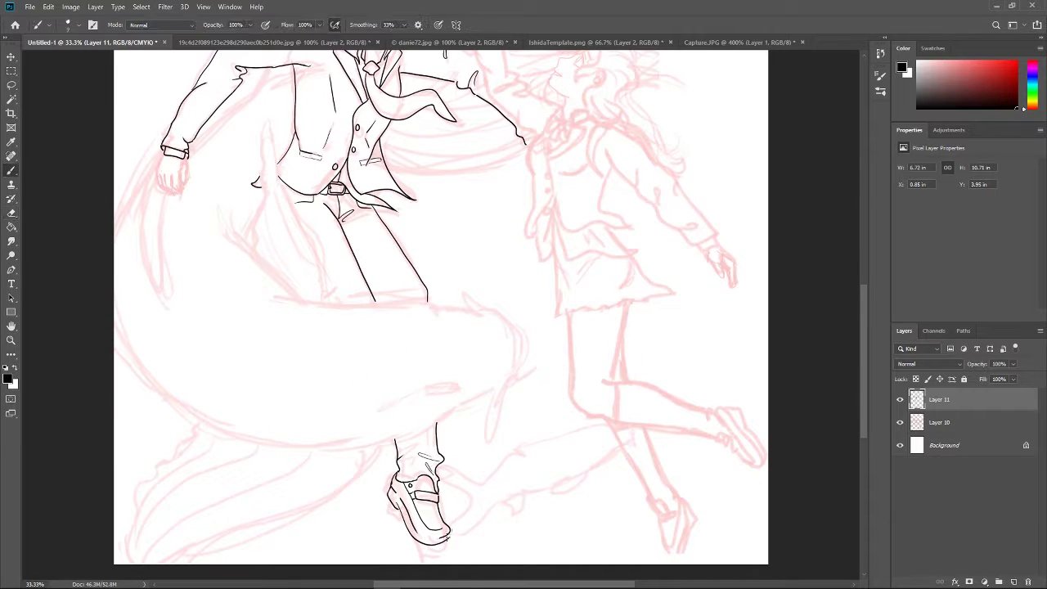
Ink the fingers and outline of the boy's hand below the shirt cuff of his outstretched arm
key(ctrl+minus)
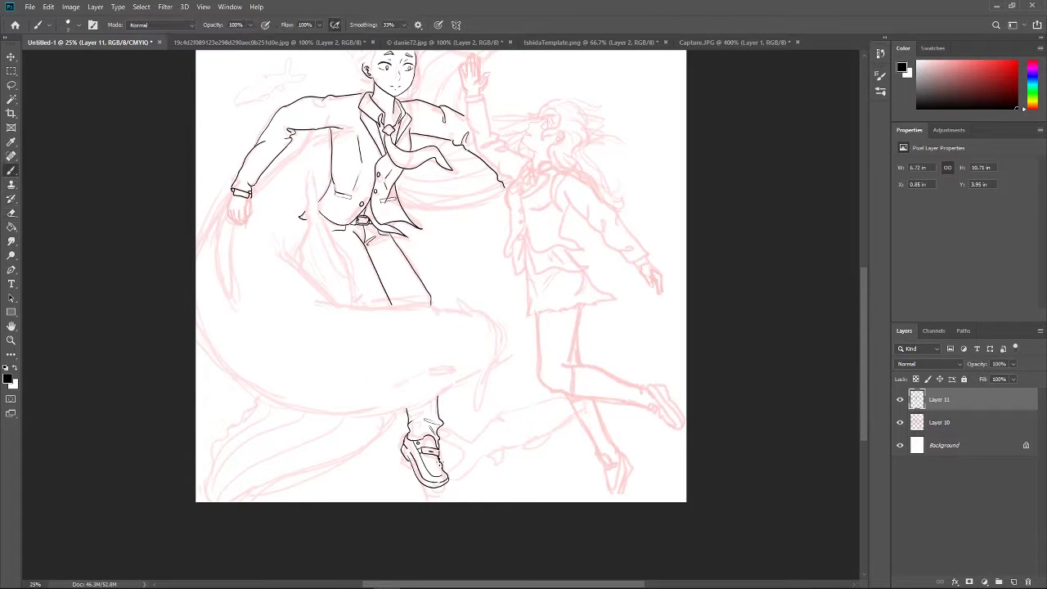
scroll(789, 313, up, 2)
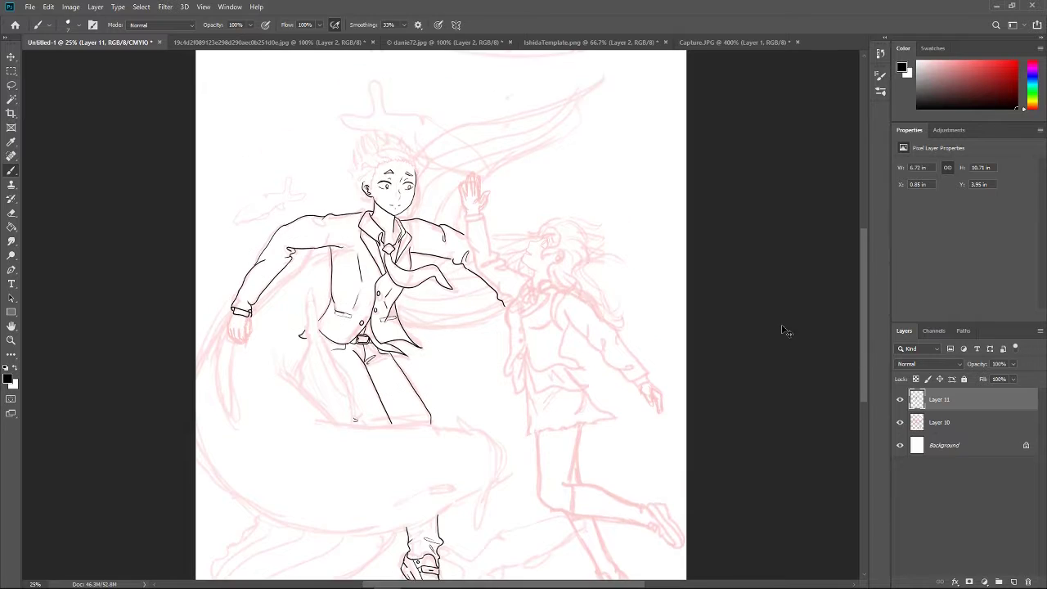
key(ctrl+plus)
key(ctrl+plus)
key(ctrl+plus)
key(e)
key(b)
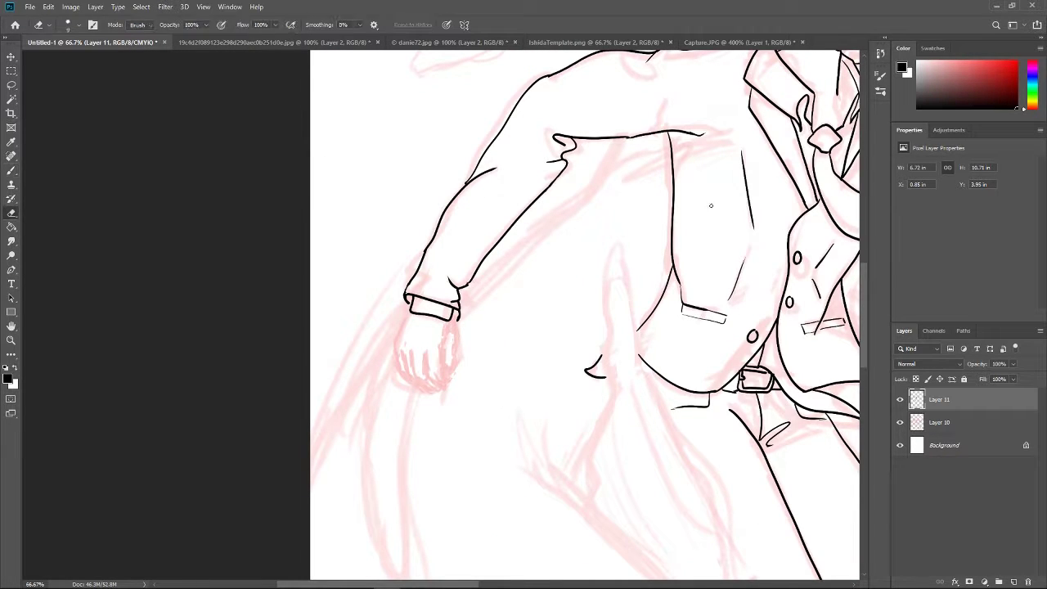
drag(393, 342, 401, 375)
drag(408, 379, 426, 391)
drag(407, 352, 427, 387)
drag(424, 387, 439, 394)
drag(435, 348, 448, 391)
drag(409, 312, 394, 344)
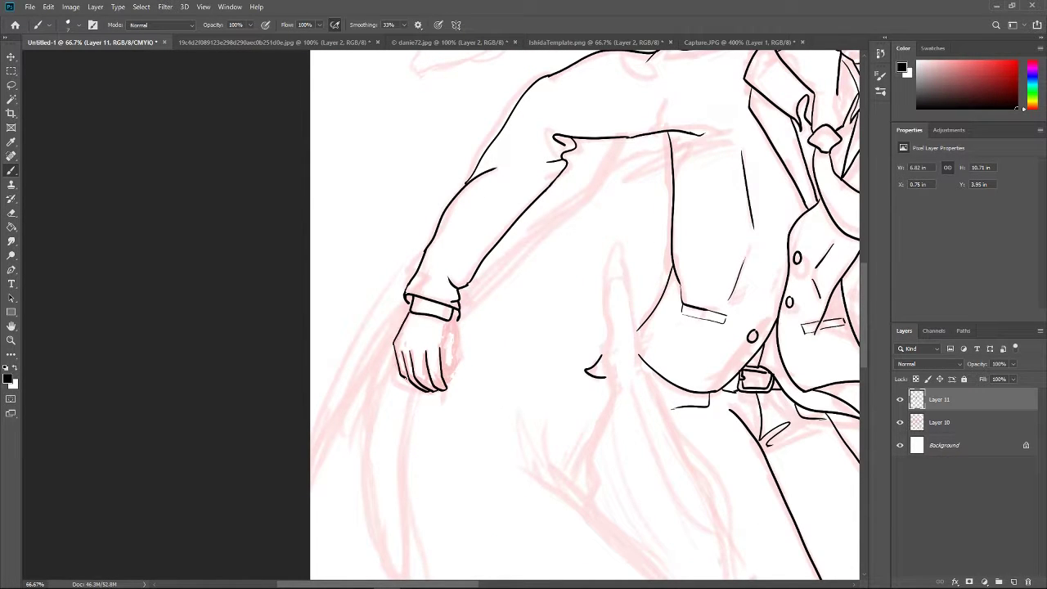
drag(455, 322, 451, 368)
drag(440, 342, 453, 373)
key(ctrl+z)
Ink the boy's spiky hair strands and jagged hairline around his face
key(ctrl+minus)
key(ctrl+minus)
click(900, 422)
click(900, 422)
key(ctrl+z)
key(h)
drag(315, 241, 446, 179)
drag(350, 260, 336, 288)
mouse_move(347, 267)
mouse_down()
mouse_move(363, 236)
mouse_move(409, 249)
mouse_move(415, 262)
mouse_up()
drag(412, 241, 411, 216)
mouse_move(331, 255)
mouse_down()
mouse_move(321, 268)
mouse_move(331, 215)
mouse_move(384, 192)
mouse_up()
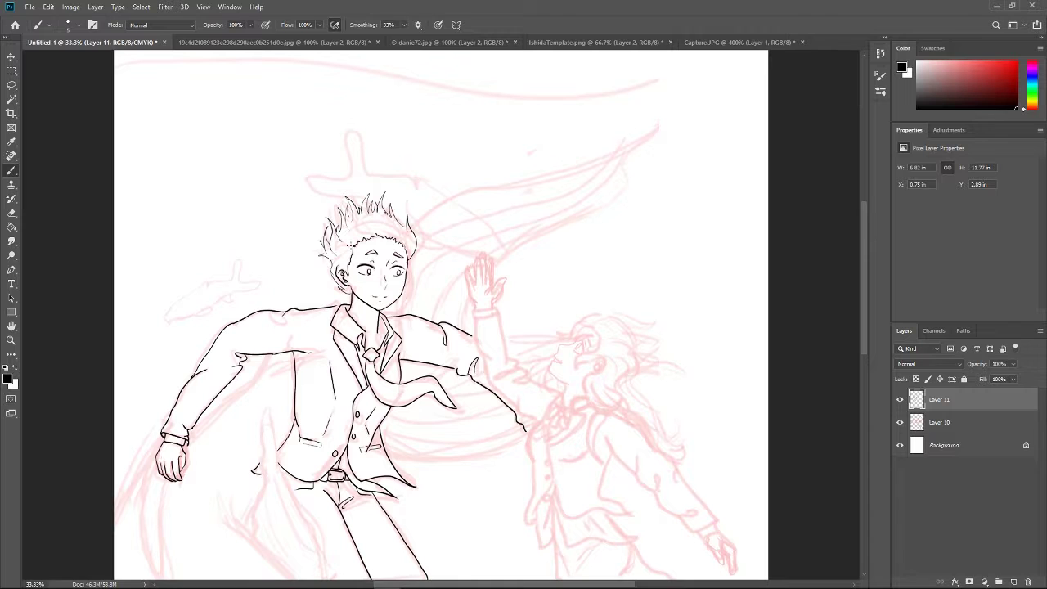
Ink the sleeve, cuff and elbow folds of the girl's raised arm, undoing the misplaced strokes
mouse_move(900, 422)
mouse_down()
mouse_move(900, 445)
mouse_move(900, 422)
mouse_up()
key(ctrl+minus)
key(ctrl+minus)
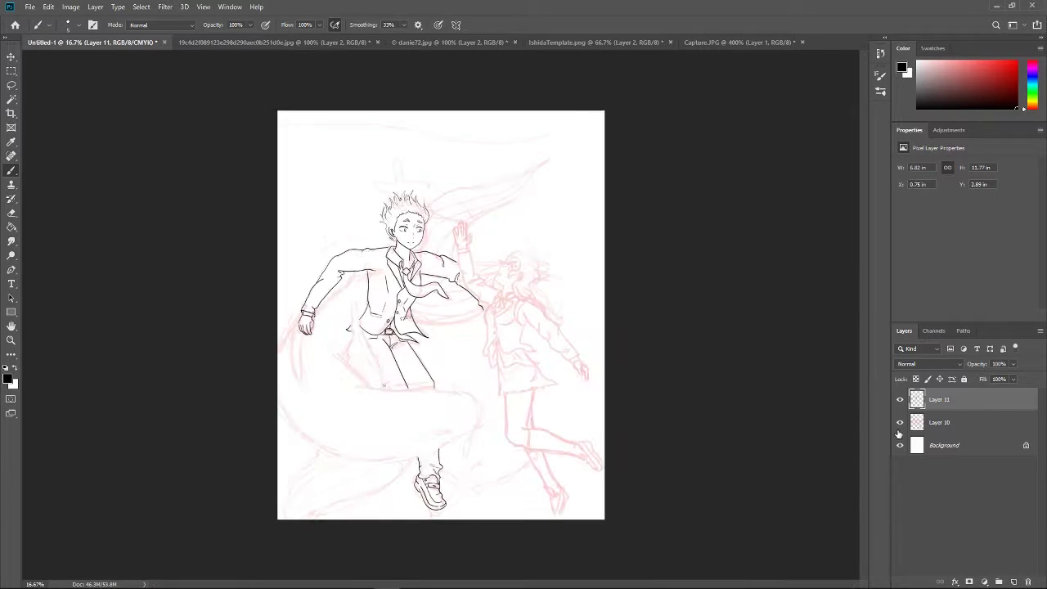
key(ctrl+plus)
key(ctrl+plus)
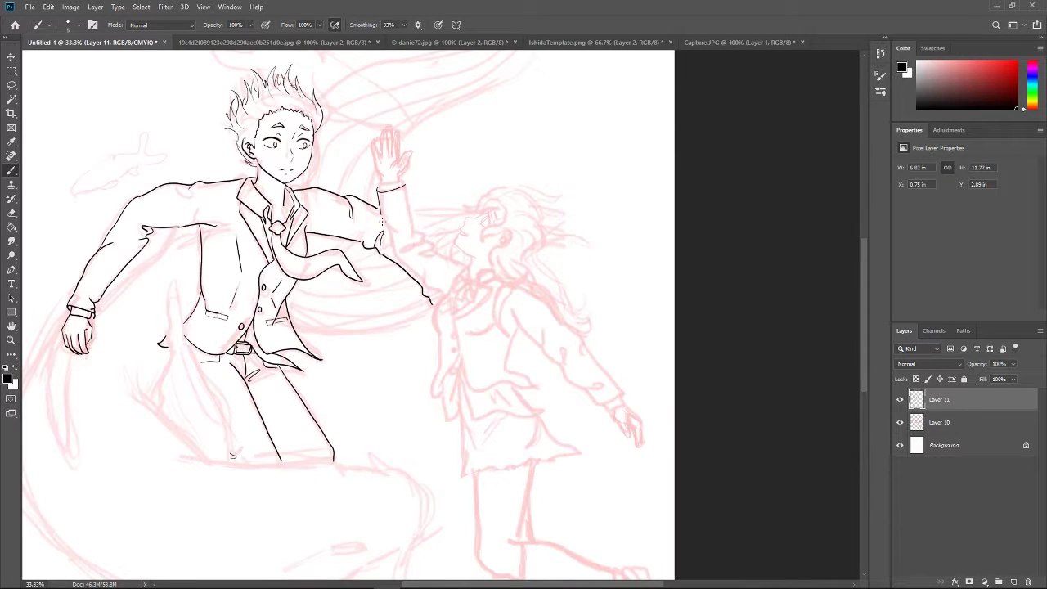
mouse_move(378, 189)
mouse_down()
mouse_move(423, 280)
mouse_move(447, 294)
mouse_up()
mouse_move(406, 185)
mouse_down()
mouse_move(412, 234)
mouse_move(431, 246)
mouse_up()
mouse_move(421, 242)
mouse_down()
mouse_move(401, 259)
mouse_move(471, 264)
mouse_up()
drag(378, 193, 409, 180)
key(ctrl+z)
key(ctrl+z)
key(ctrl+z)
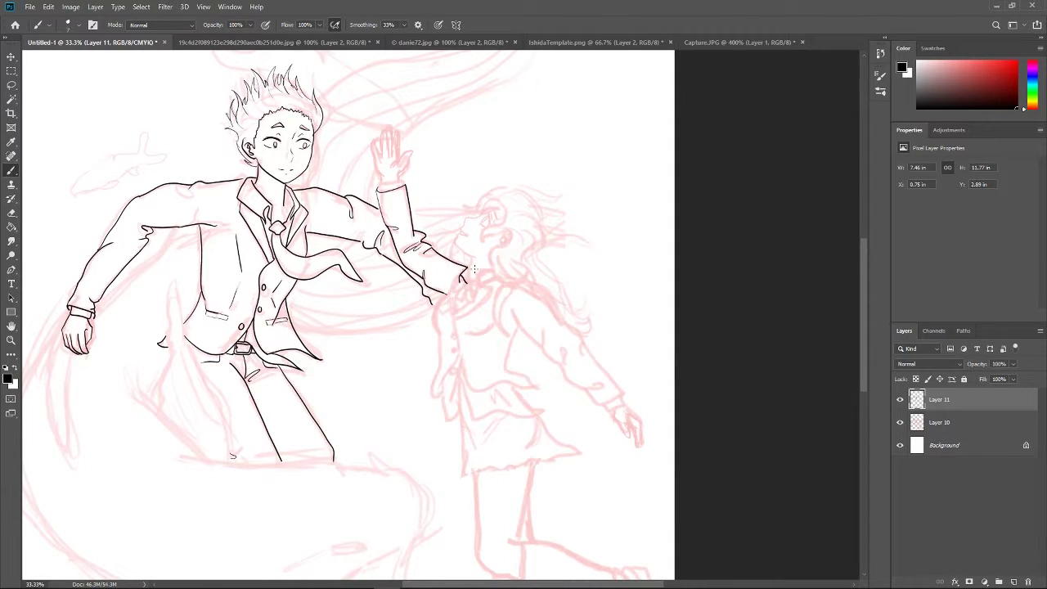
Ink the girl's bow, buttoned blazer front, jacket hem and the side contours of her skirt
mouse_move(484, 278)
mouse_down()
mouse_move(463, 290)
mouse_move(474, 286)
mouse_move(455, 316)
mouse_up()
drag(457, 314, 455, 357)
drag(452, 286, 427, 398)
drag(458, 358, 425, 399)
mouse_move(446, 381)
mouse_down()
mouse_move(446, 405)
mouse_move(460, 411)
mouse_up()
mouse_move(517, 326)
mouse_down()
mouse_move(507, 376)
mouse_move(536, 390)
mouse_up()
mouse_move(464, 372)
mouse_down()
mouse_move(455, 409)
mouse_move(462, 391)
mouse_move(547, 409)
mouse_move(581, 459)
mouse_up()
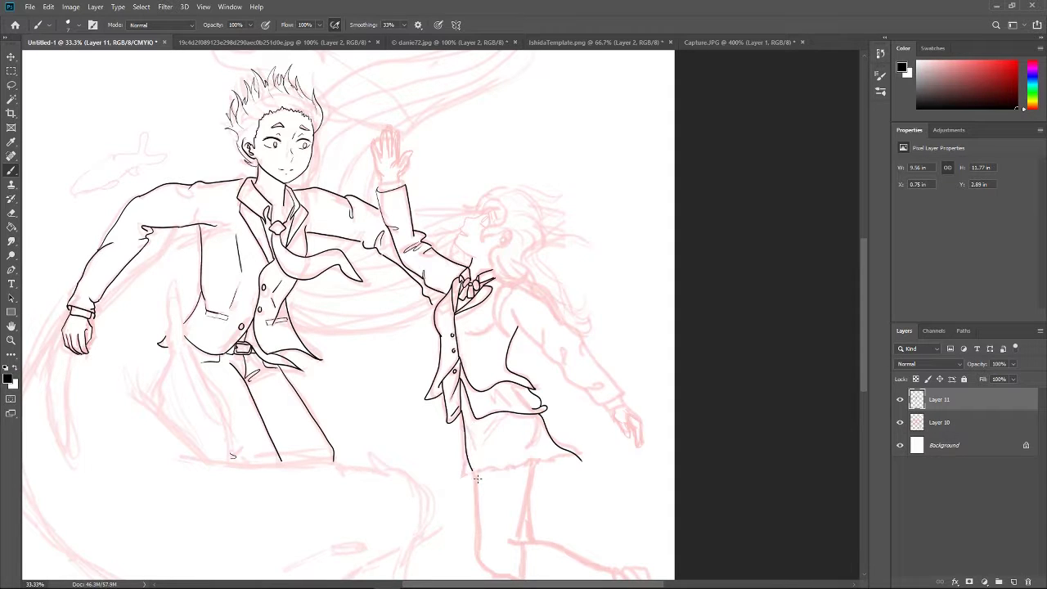
Ink the hem and pleats of the girl's skirt, erasing the wavy hem and redrawing it with long folds
mouse_move(463, 414)
mouse_down()
mouse_move(474, 473)
mouse_move(581, 460)
mouse_move(540, 460)
mouse_up()
mouse_move(561, 442)
mouse_down()
mouse_move(565, 459)
mouse_move(515, 469)
mouse_up()
drag(493, 453, 492, 469)
drag(503, 414, 479, 450)
key(e)
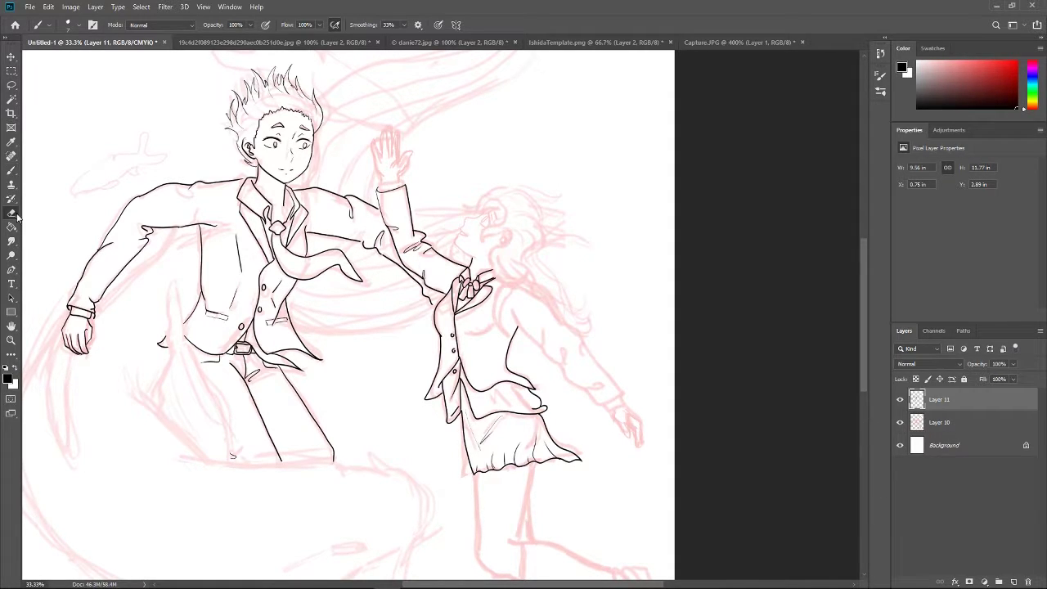
drag(573, 457, 475, 470)
key(b)
mouse_move(465, 433)
mouse_down()
mouse_move(466, 478)
mouse_move(579, 454)
mouse_up()
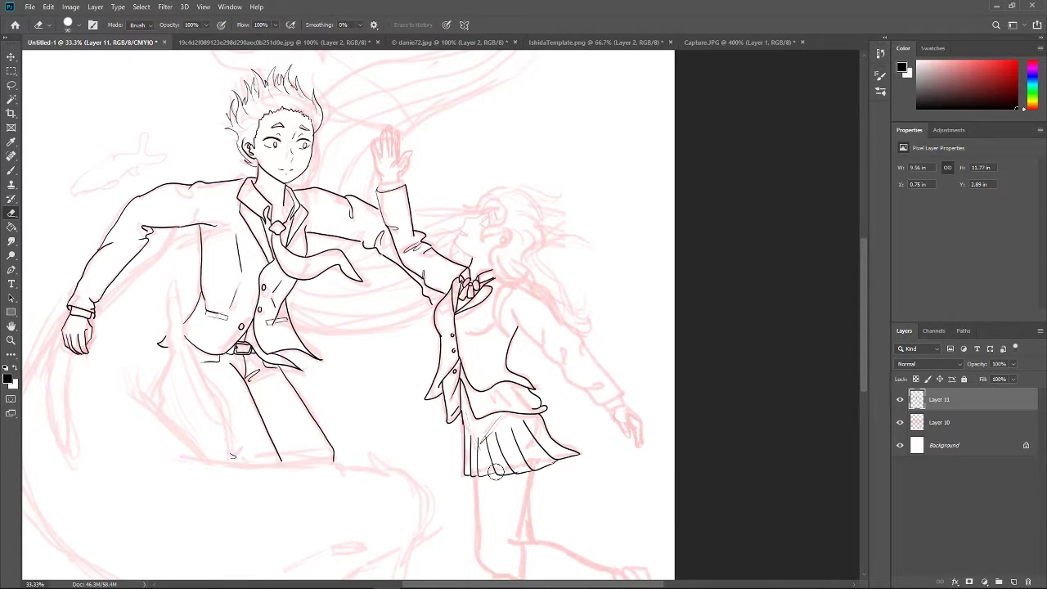
Examine the inked figures with the sketch layer hidden and shown
key(ctrl+comma)
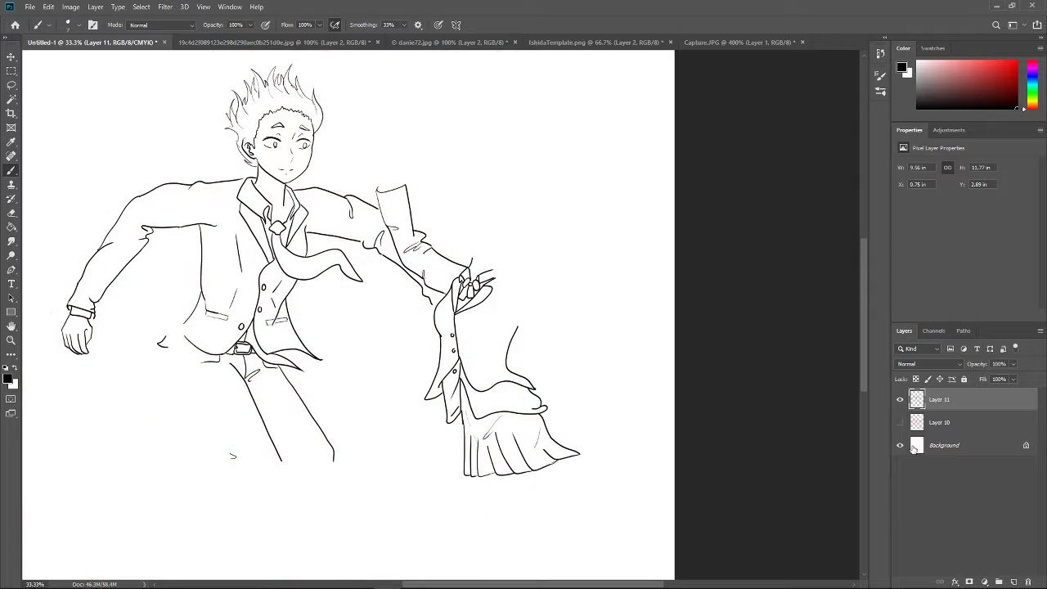
key(ctrl+comma)
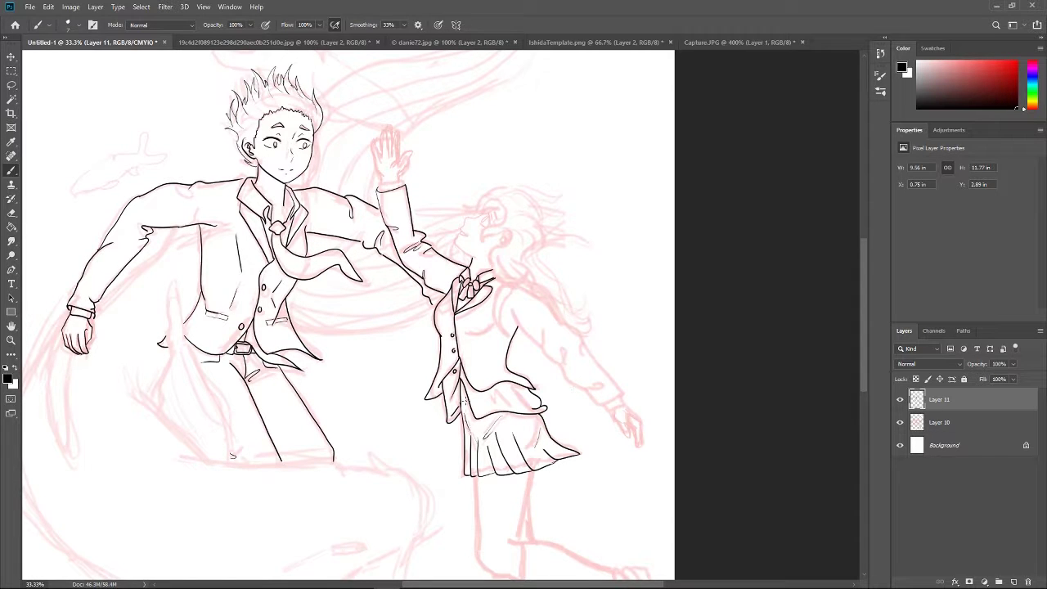
key(ctrl+comma)
key(e)
key(ctrl+comma)
key(ctrl+minus)
key(ctrl+minus)
key(ctrl+plus)
key(ctrl+plus)
Ink the girl's thighs, bent knee and both lower legs down to the ankles
key(b)
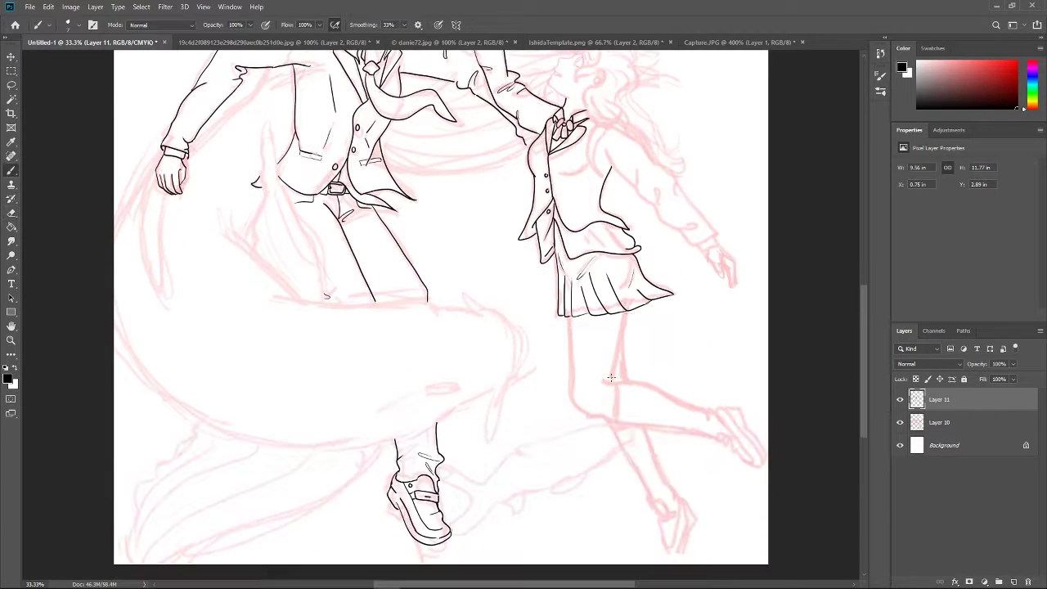
drag(626, 313, 615, 378)
drag(570, 319, 615, 423)
drag(602, 379, 716, 417)
key(ctrl+z)
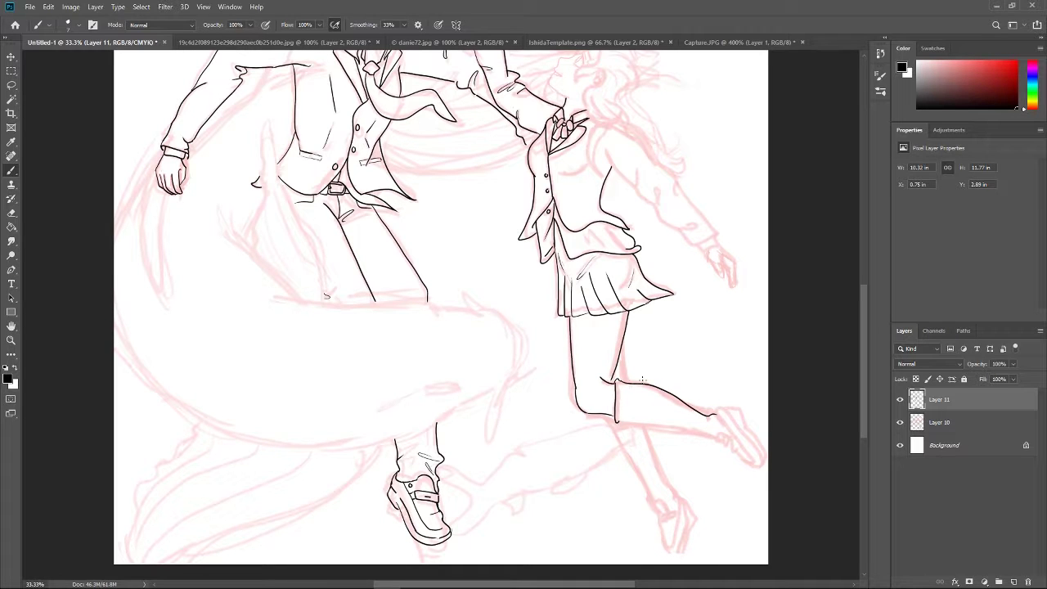
drag(617, 423, 725, 443)
mouse_move(643, 427)
mouse_down()
mouse_move(676, 495)
mouse_move(652, 496)
mouse_up()
key(ctrl+z)
Ink the sleeve of the girl's lowered arm from shoulder to cuff, with its fold lines
click(900, 422)
key(ctrl+minus)
click(900, 422)
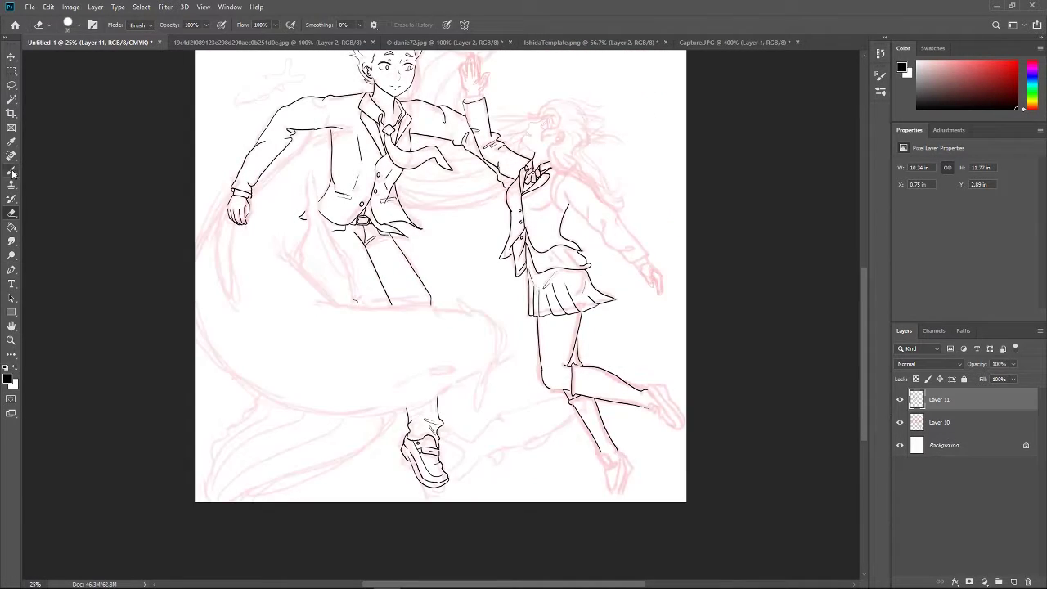
drag(565, 196, 609, 237)
drag(569, 173, 646, 254)
key(ctrl+z)
drag(615, 214, 651, 268)
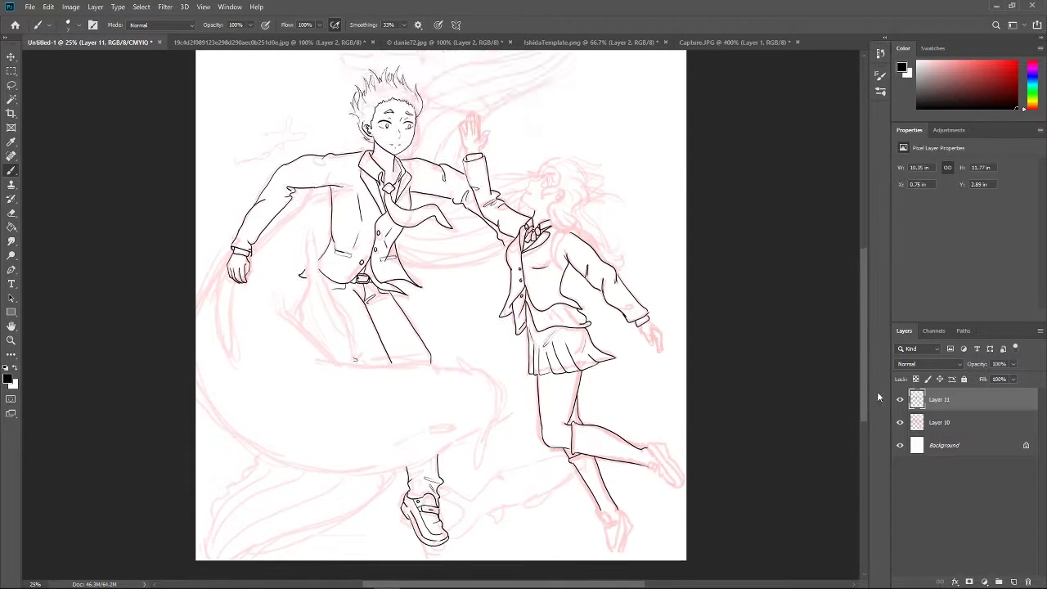
Ink the hand of the girl's lowered arm, clean up its lines and compare them without the sketch
key(ctrl+plus)
drag(610, 338, 634, 375)
drag(628, 354, 650, 391)
key(e)
mouse_move(634, 344)
mouse_down()
mouse_move(648, 352)
mouse_move(622, 371)
mouse_up()
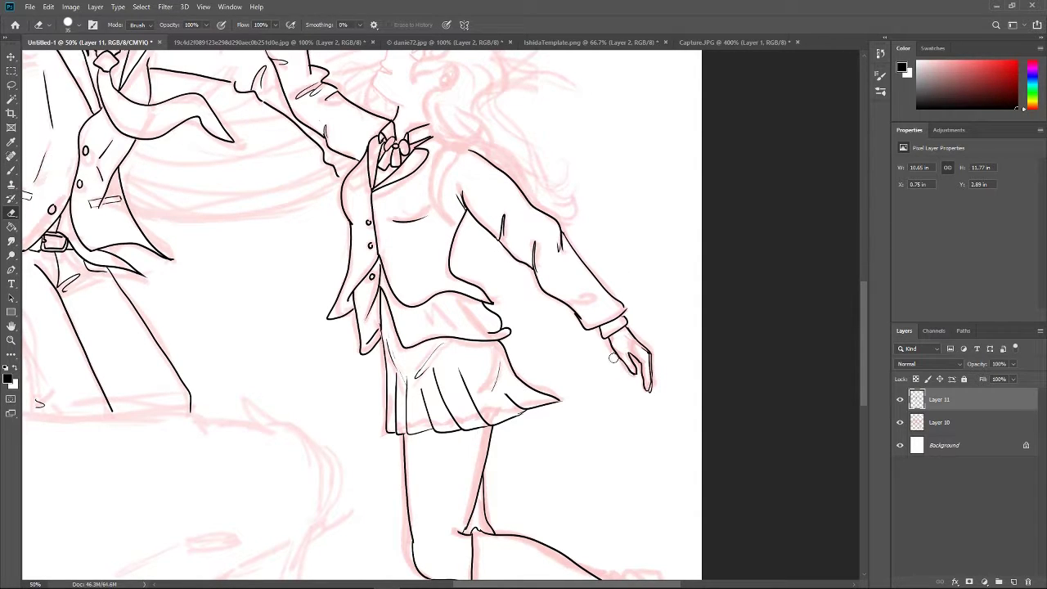
key(ctrl+minus)
click(900, 422)
click(900, 422)
Ink the shoe on the girl's raised back foot and the sock edge below her bent knee
scroll(878, 421, up, 2)
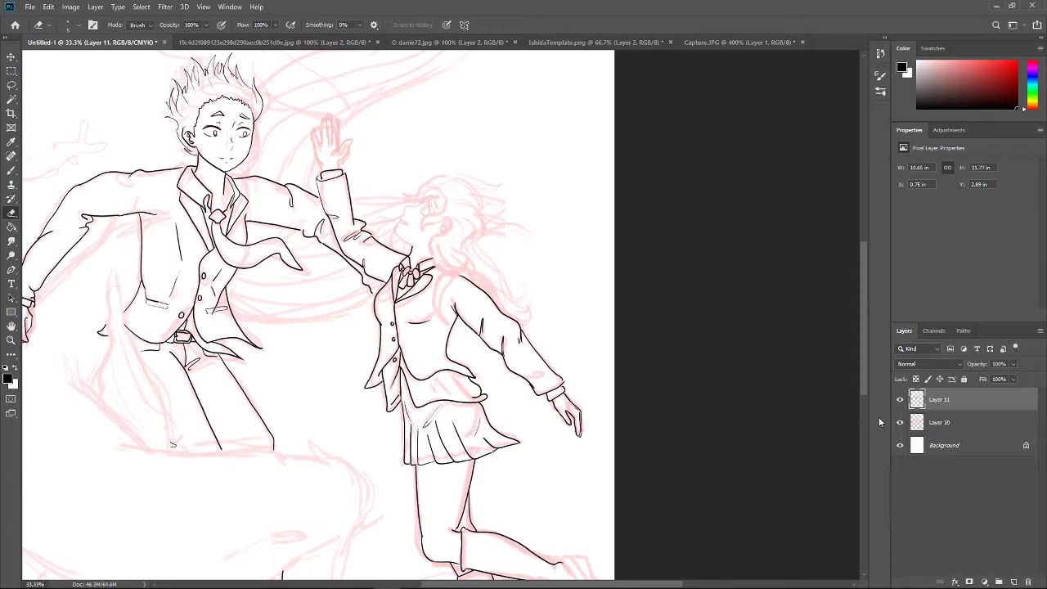
key(b)
scroll(879, 416, down, 5)
mouse_move(563, 373)
mouse_down()
mouse_move(582, 434)
mouse_move(607, 409)
mouse_move(604, 427)
mouse_up()
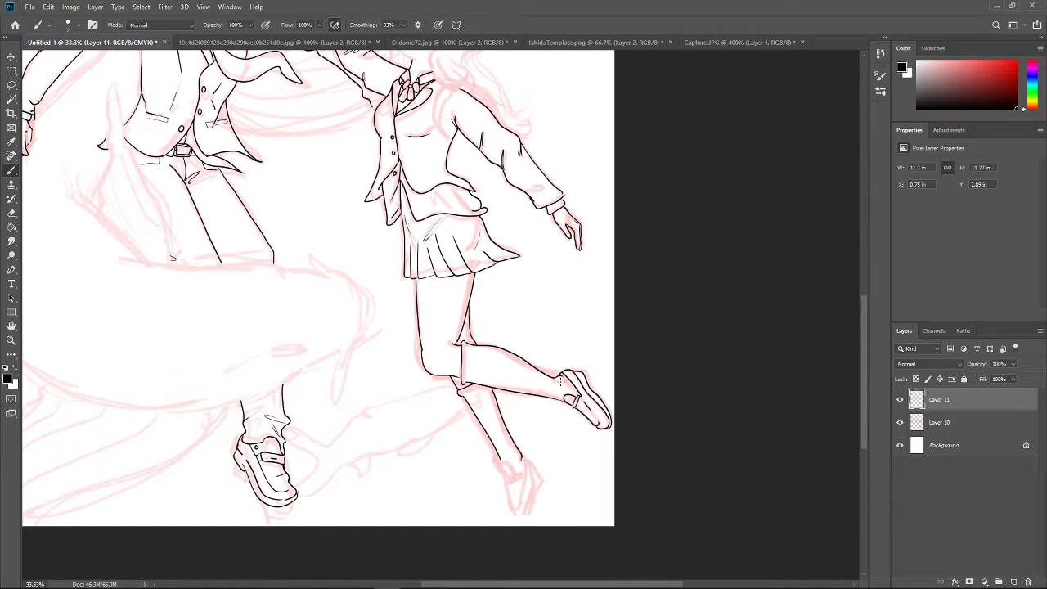
drag(466, 344, 463, 384)
Clean up the ankle line of the girl's lower foot and ink its shoe
key(e)
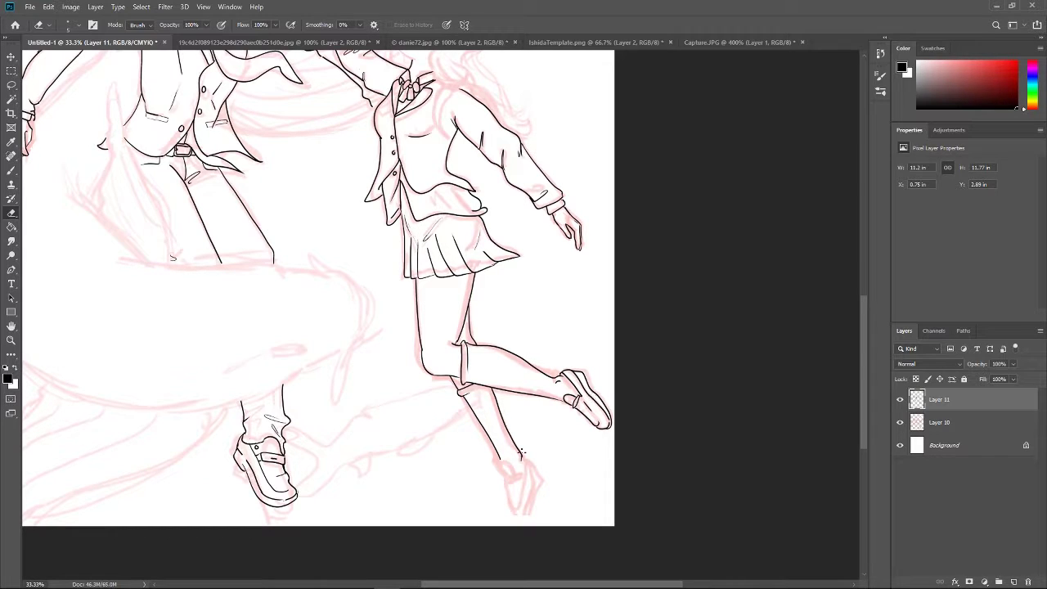
key(b)
mouse_move(524, 457)
mouse_down()
mouse_move(536, 486)
mouse_move(507, 487)
mouse_move(523, 496)
mouse_up()
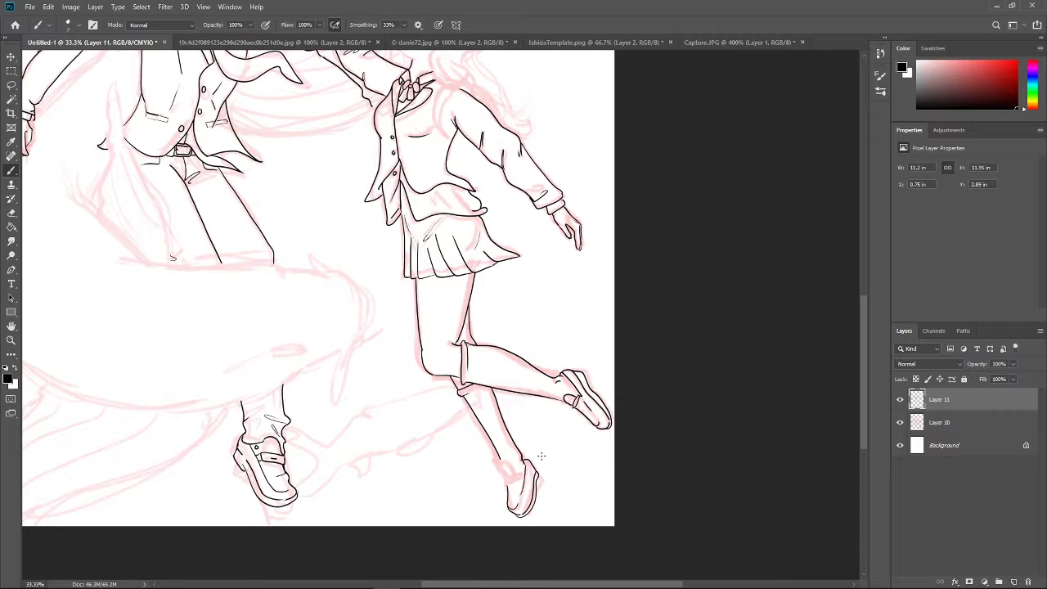
key(ctrl+minus)
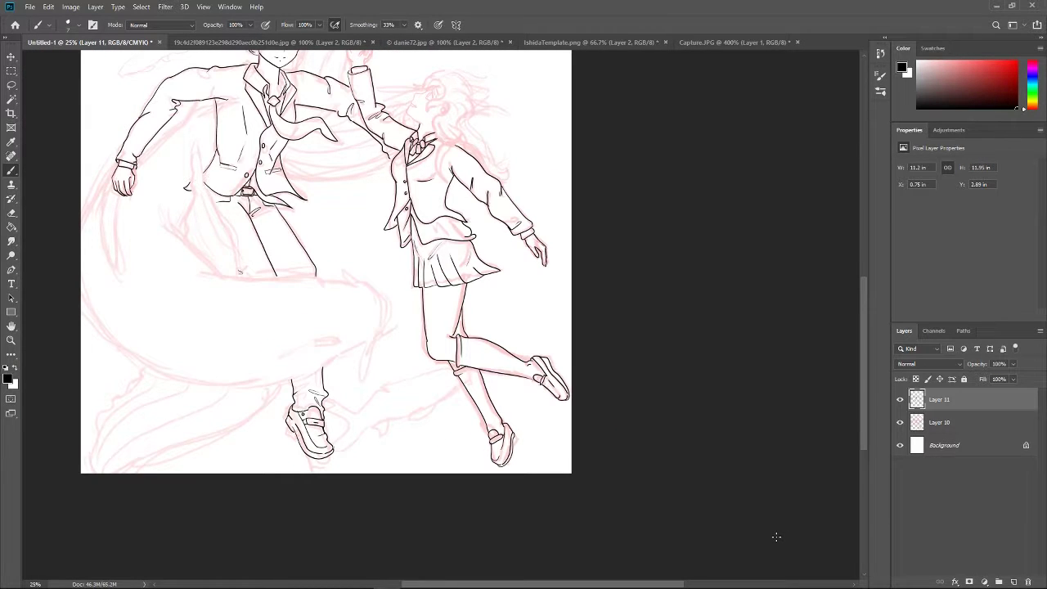
Ink the girl's upturned face in profile from the forehead over nose and lips to the chin and jaw
key(ctrl+plus)
key(ctrl+plus)
key(ctrl+plus)
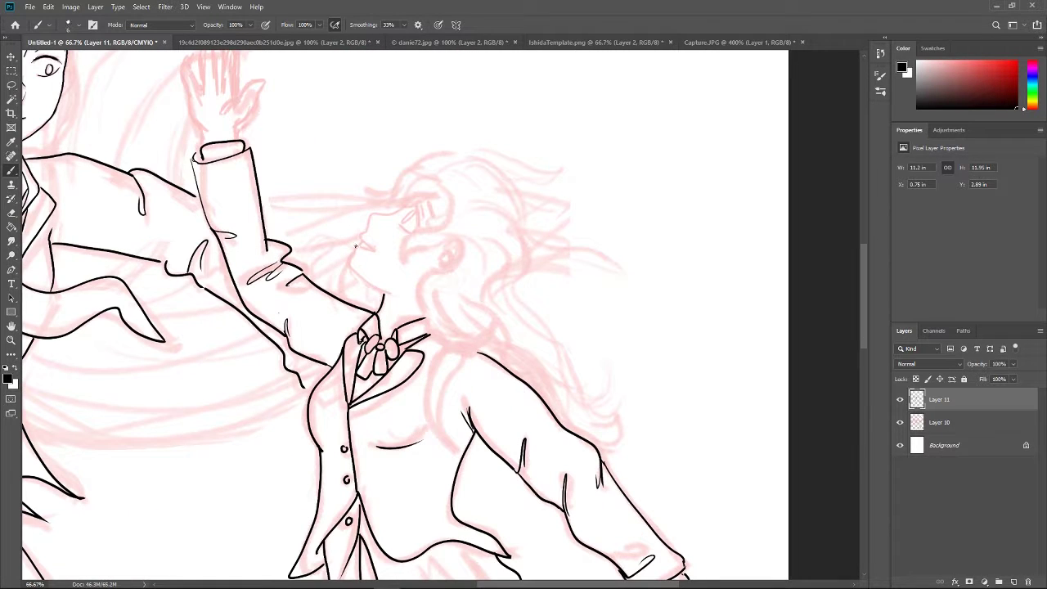
key(ctrl+z)
mouse_move(403, 296)
mouse_down()
mouse_move(353, 243)
mouse_move(374, 231)
mouse_move(370, 216)
mouse_move(405, 204)
mouse_up()
key(ctrl+z)
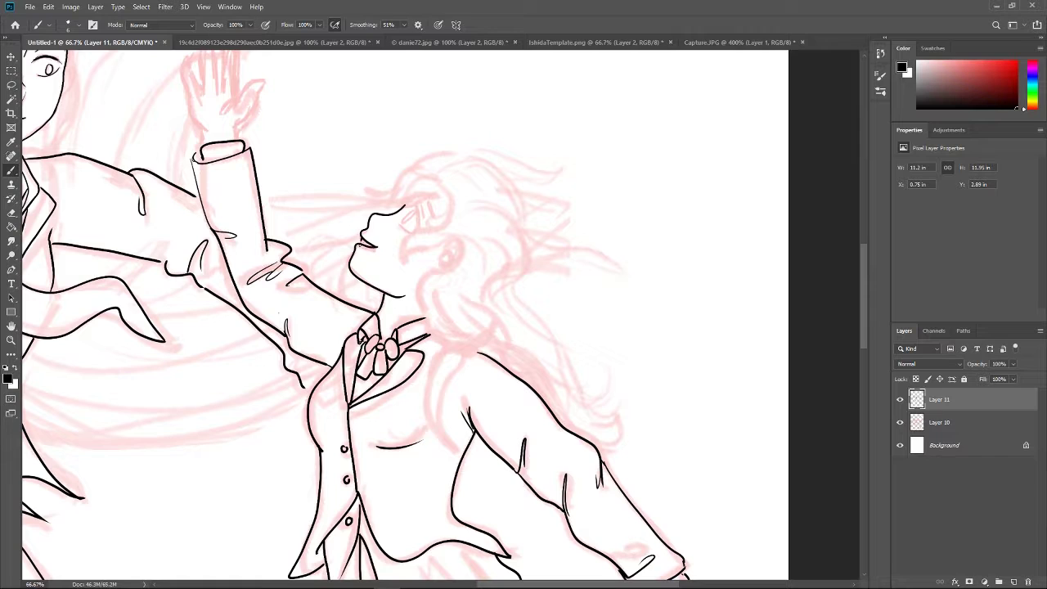
Set the brush smoothing to 32%, ink the girl's eye and ear, and check them without the sketch
drag(403, 25, 394, 40)
mouse_move(419, 205)
mouse_down()
mouse_move(417, 223)
mouse_move(433, 219)
mouse_up()
mouse_move(413, 211)
mouse_down()
mouse_move(402, 226)
mouse_move(441, 265)
mouse_up()
click(900, 422)
click(900, 422)
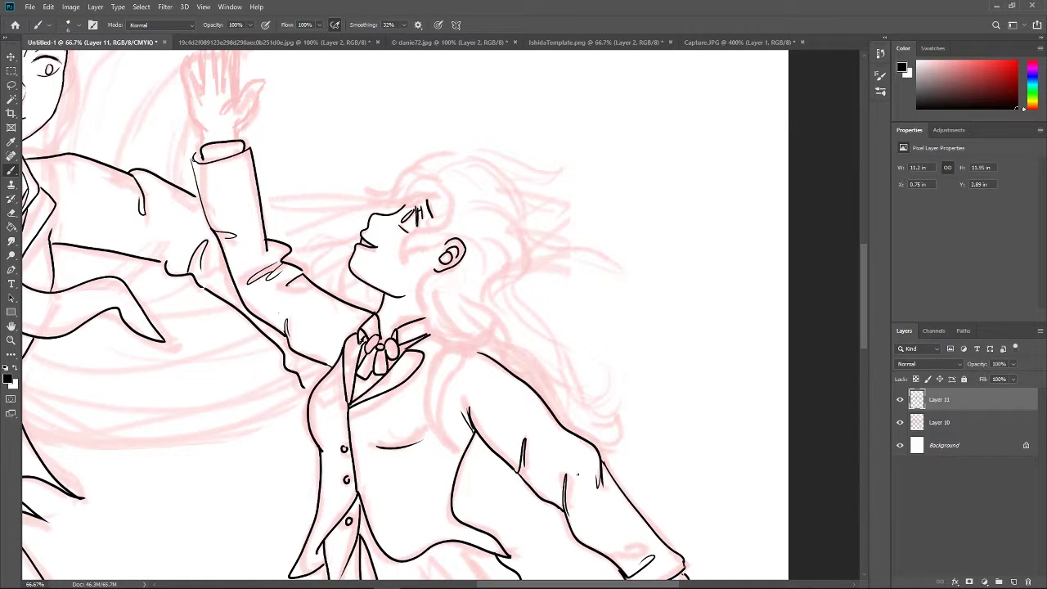
Ink the girl's bangs, the lock in front of her ear and the hair curving around her neck
mouse_move(396, 200)
mouse_down()
mouse_move(446, 153)
mouse_move(410, 189)
mouse_move(452, 239)
mouse_move(409, 271)
mouse_up()
key(ctrl+z)
key(ctrl+z)
mouse_move(450, 216)
mouse_down()
mouse_move(419, 266)
mouse_move(501, 350)
mouse_up()
drag(458, 291, 515, 366)
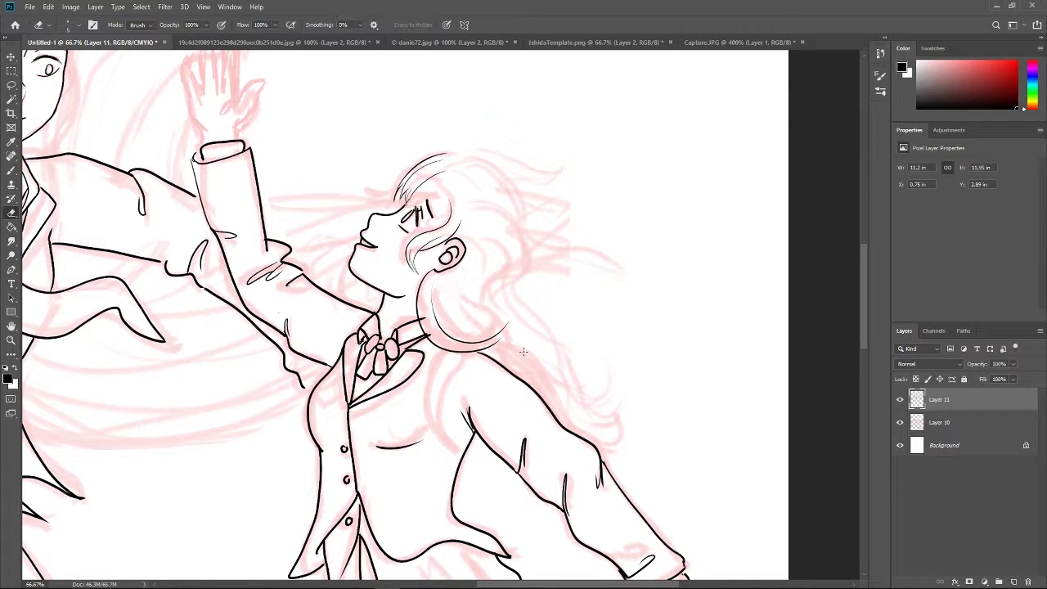
Ink the long wavy outline of the girl's back hair down to the curled tips beside her shoulder
mouse_move(445, 153)
mouse_down()
mouse_move(518, 221)
mouse_move(500, 331)
mouse_up()
key(ctrl+z)
key(ctrl+z)
key(ctrl+z)
drag(514, 223, 489, 327)
key(ctrl+z)
drag(484, 211, 597, 405)
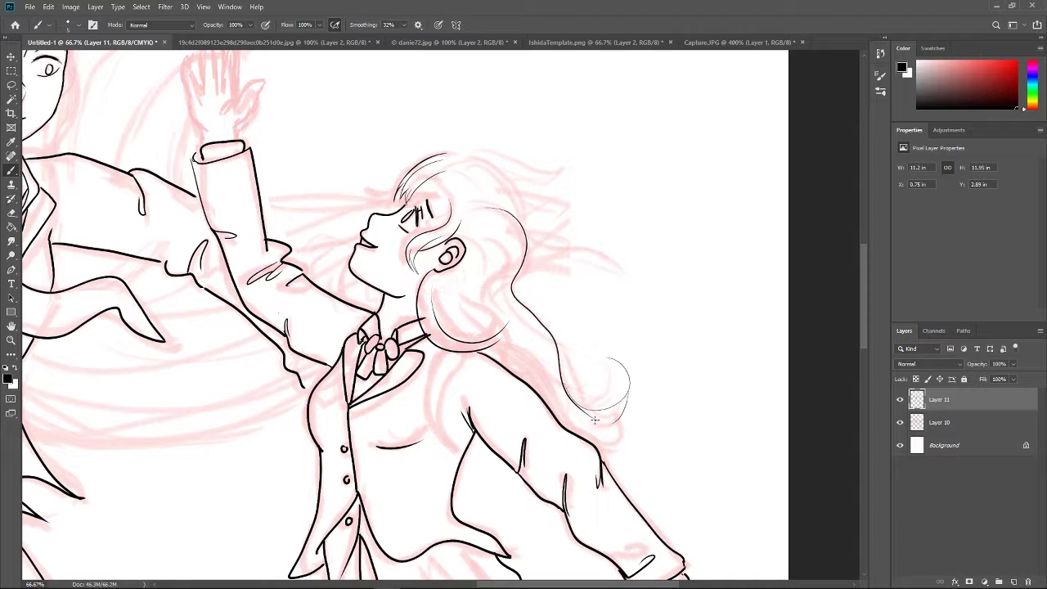
mouse_move(605, 360)
mouse_down()
mouse_move(610, 418)
mouse_move(668, 452)
mouse_up()
drag(542, 344, 500, 401)
Ink the loose strands of hair blowing out behind the girl's head, redoing the unsatisfactory strokes
drag(573, 230, 530, 296)
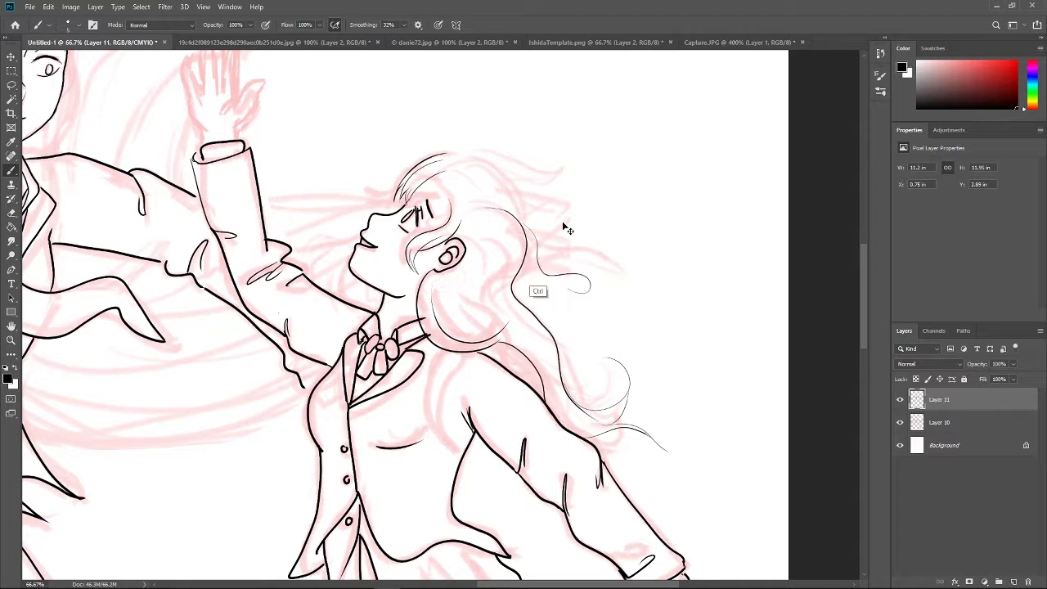
key(ctrl+z)
drag(536, 214, 636, 304)
key(ctrl+z)
drag(532, 245, 628, 282)
key(ctrl+z)
mouse_move(511, 156)
mouse_down()
mouse_move(548, 229)
mouse_move(530, 270)
mouse_up()
key(ctrl+z)
mouse_move(536, 205)
mouse_down()
mouse_move(524, 277)
mouse_move(572, 176)
mouse_up()
key(ctrl+z)
key(ctrl+z)
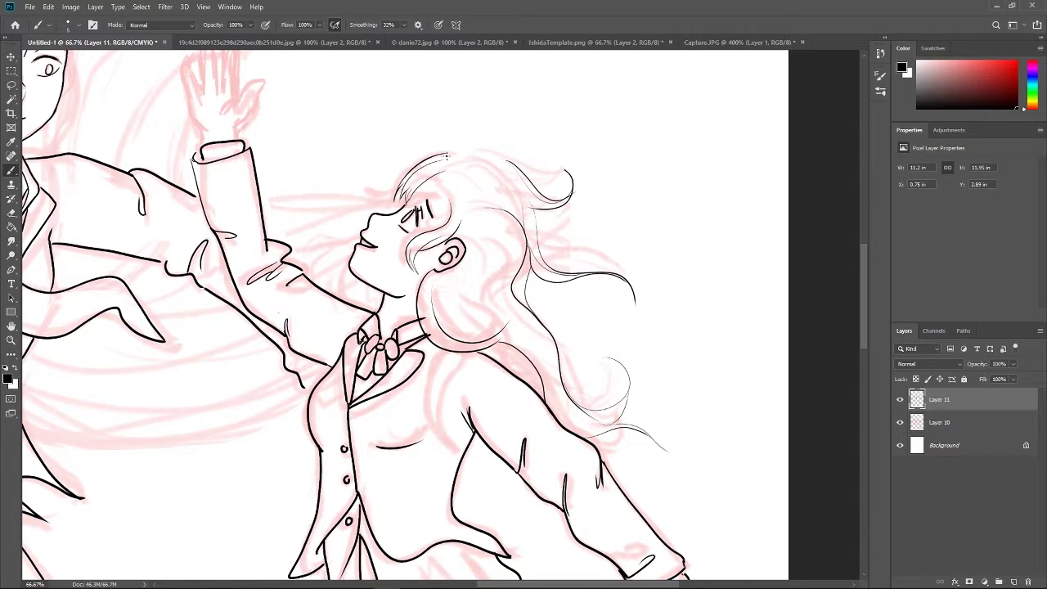
Ink the crown of the girl's head and add inner strand lines through the length of her hair
mouse_move(446, 155)
mouse_down()
mouse_move(480, 183)
mouse_move(479, 170)
mouse_move(507, 163)
mouse_move(532, 196)
mouse_up()
key(e)
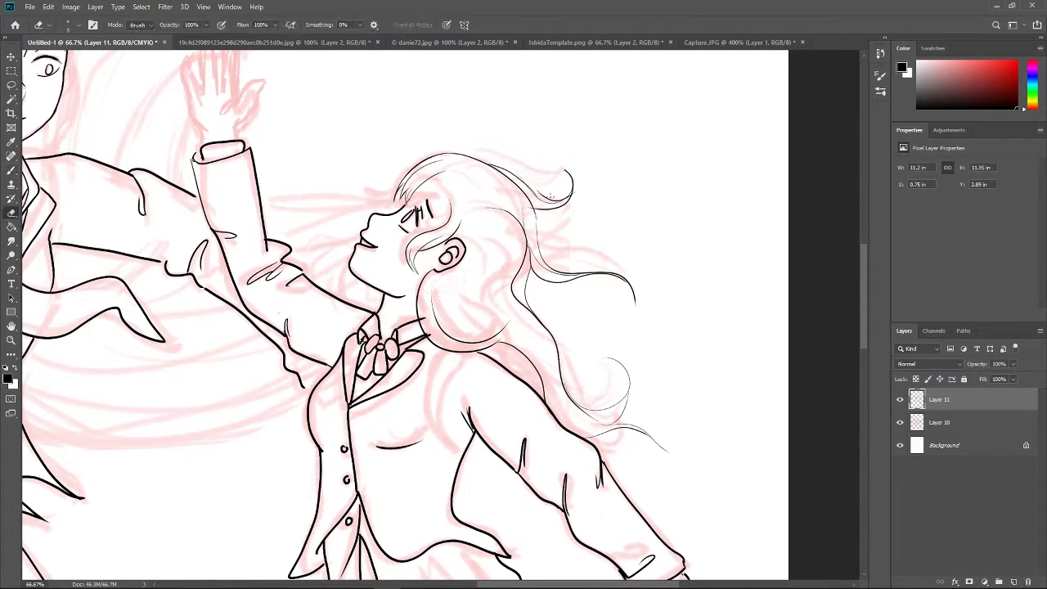
key(b)
drag(490, 165, 559, 200)
mouse_move(495, 226)
mouse_down()
mouse_move(483, 343)
mouse_move(531, 323)
mouse_move(547, 385)
mouse_move(572, 411)
mouse_up()
key(ctrl+z)
drag(482, 350, 541, 394)
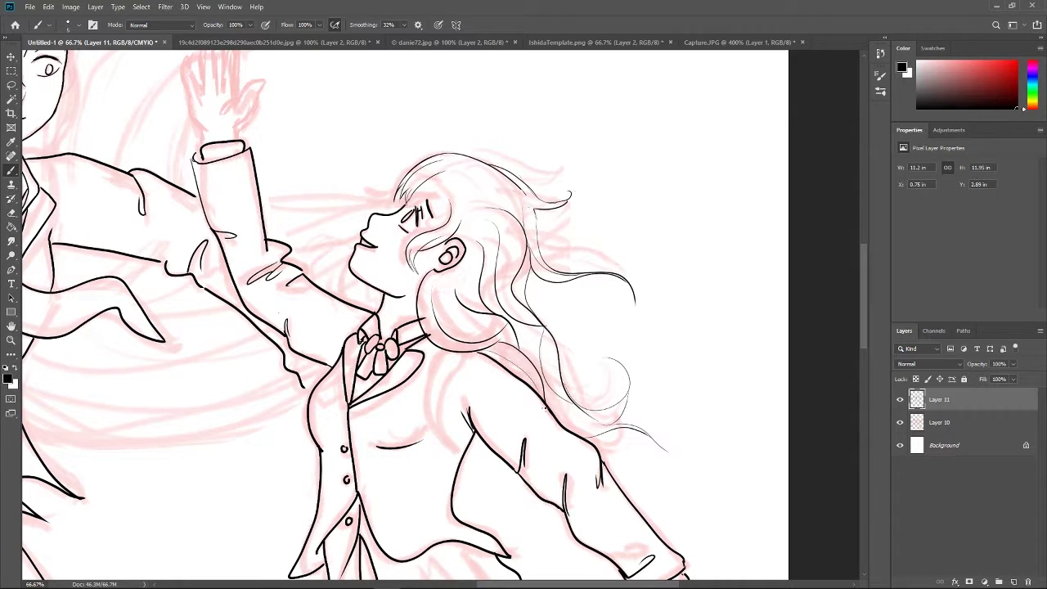
Hide the sketch to examine the inked figures at full view, and show it again
click(900, 423)
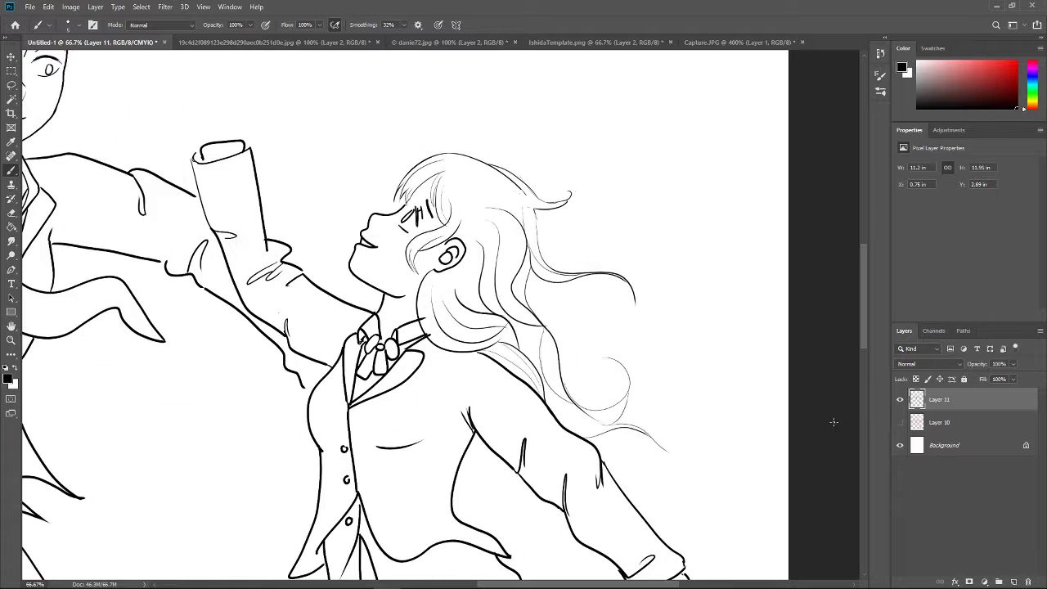
key(ctrl+minus)
key(ctrl+minus)
key(ctrl+minus)
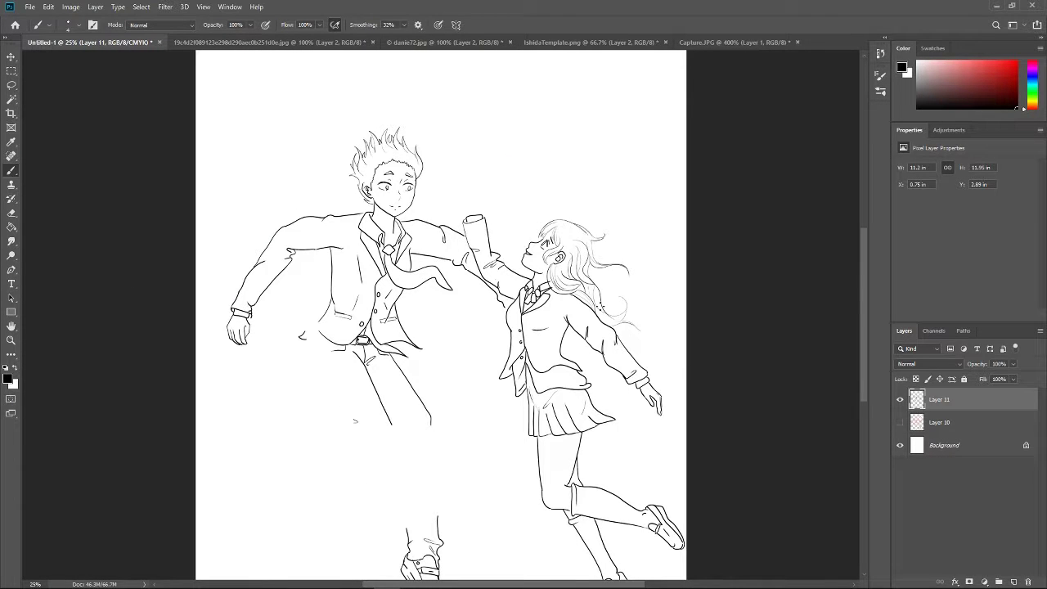
key(e)
click(900, 422)
key(b)
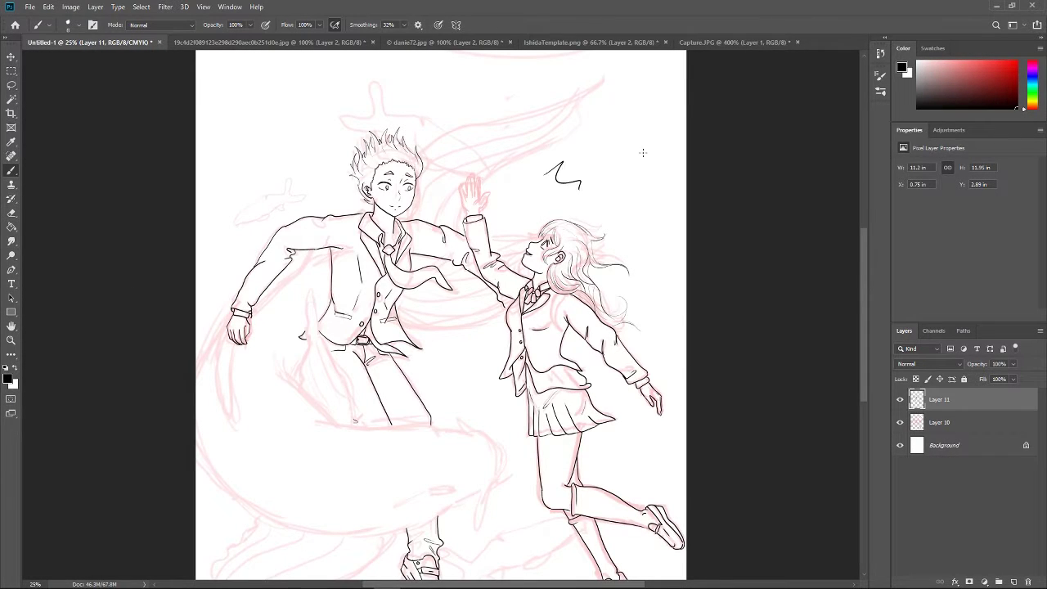
Ink the fingers, thumb and palm of the girl's raised hand and check the result without the sketch
key(ctrl+plus)
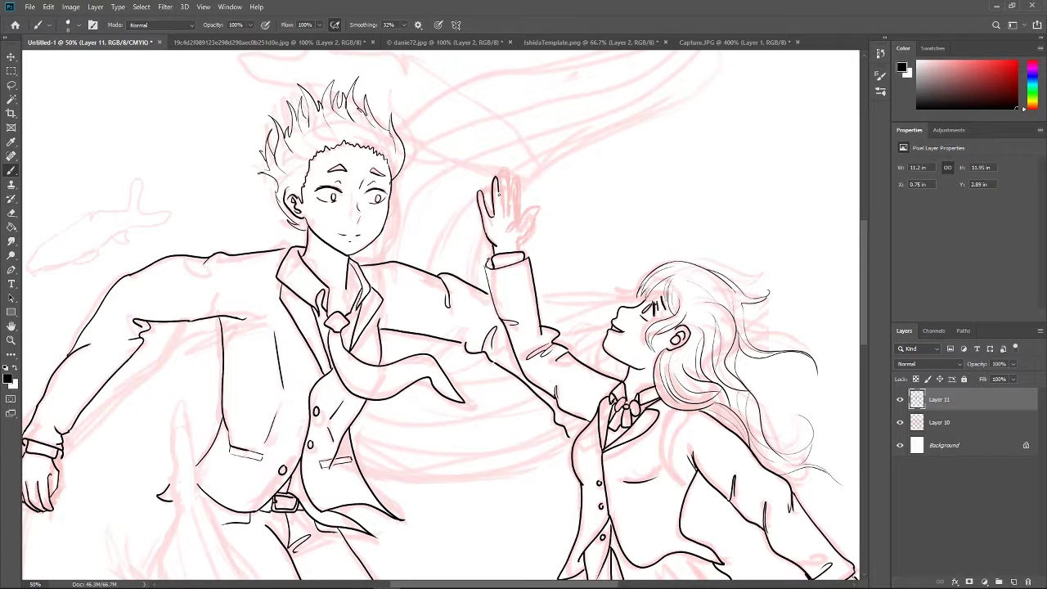
drag(513, 182, 517, 215)
click(509, 231)
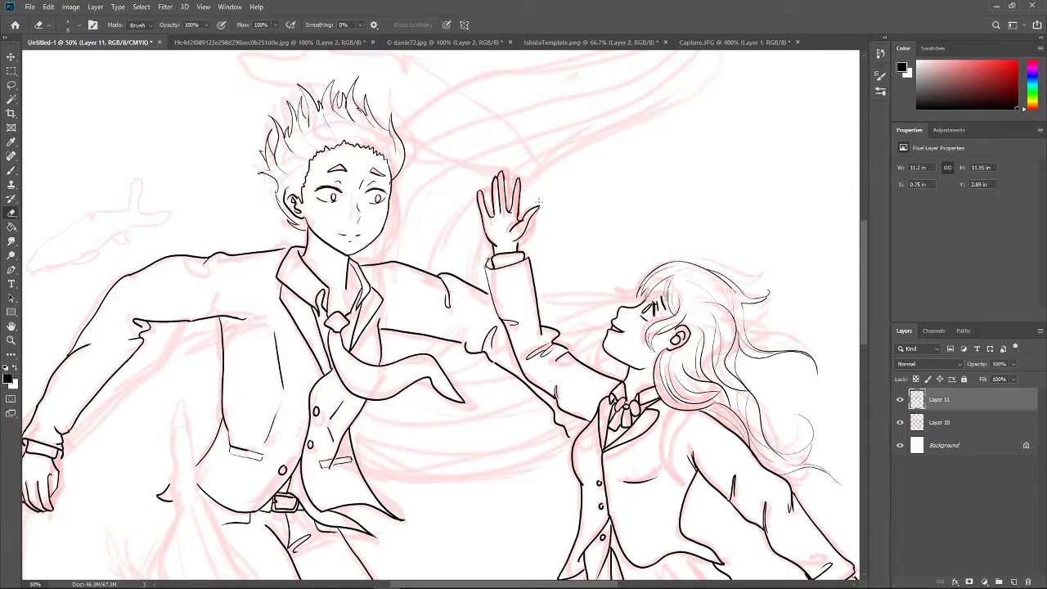
click(900, 422)
key(ctrl+minus)
drag(491, 243, 501, 242)
mouse_move(503, 241)
mouse_down()
mouse_move(529, 233)
mouse_move(540, 249)
mouse_up()
drag(509, 270, 534, 275)
key(ctrl+z)
key(ctrl+z)
key(ctrl+z)
key(ctrl+z)
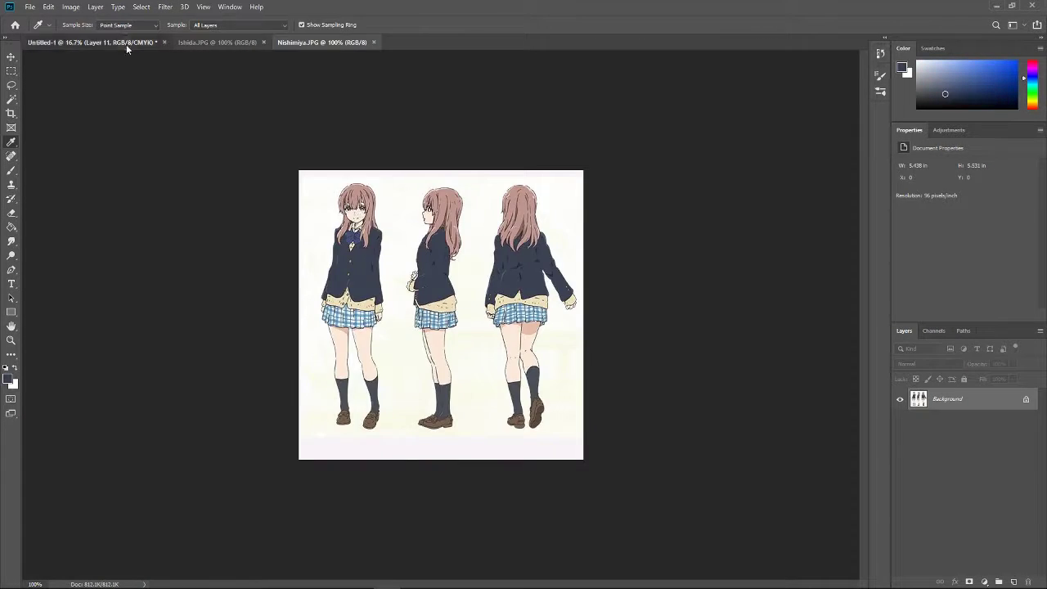
Fill the girl's raised jacket sleeve with navy on Layer 12 and move that layer beneath the line art
click(98, 41)
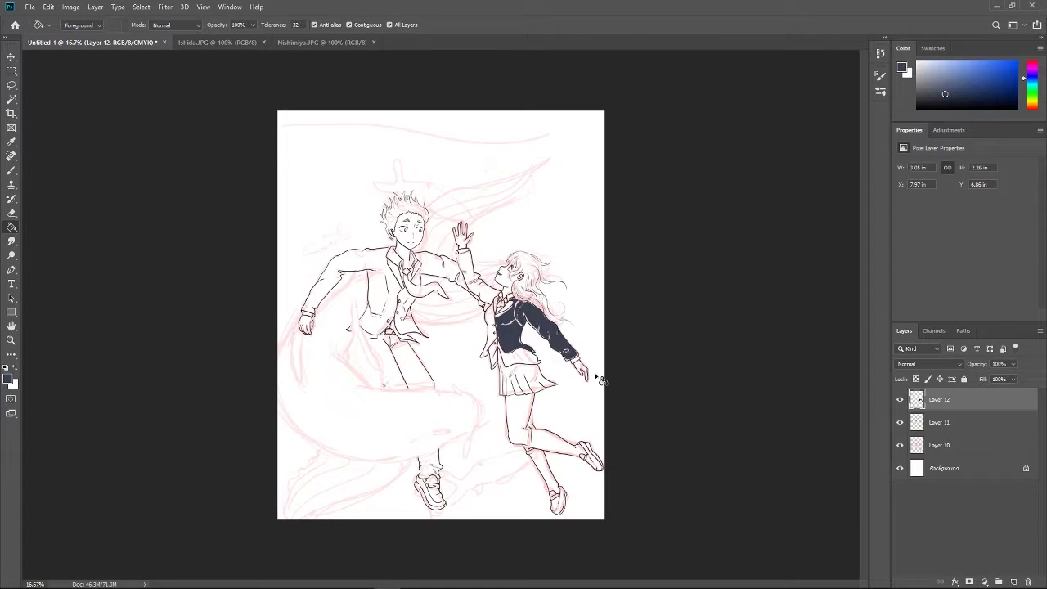
click(900, 445)
key(ctrl+plus)
key(b)
click(585, 350)
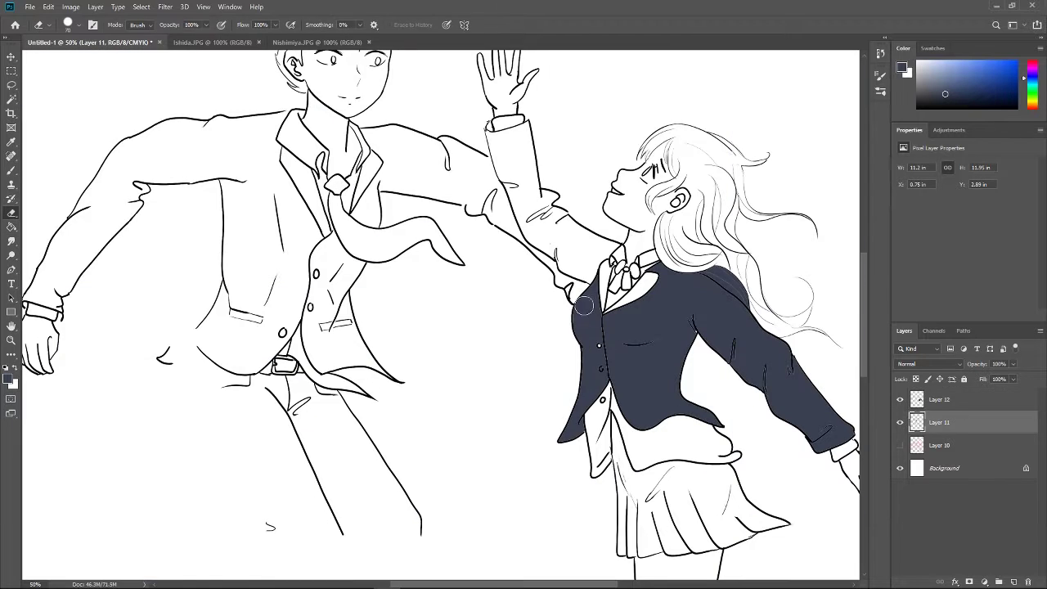
click(11, 213)
click(515, 156)
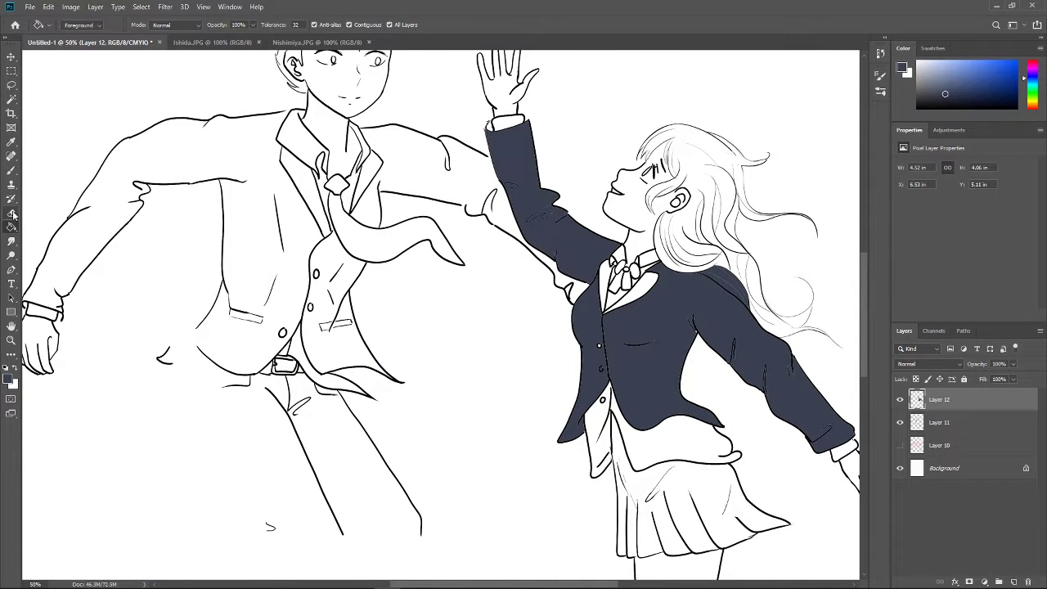
key(b)
key(ctrl+bracketleft)
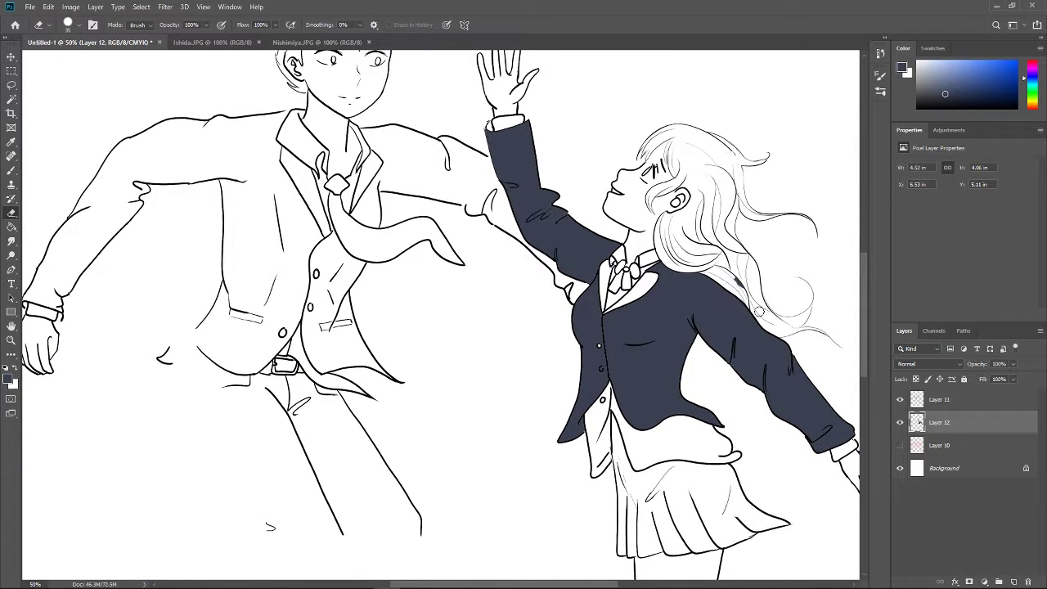
Fill the girl's cardigan hem with the beige sampled from the Nishimiya.JPG reference
key(ctrl+shift+Tab)
alt+click(351, 303)
key(ctrl+Tab)
click(654, 426)
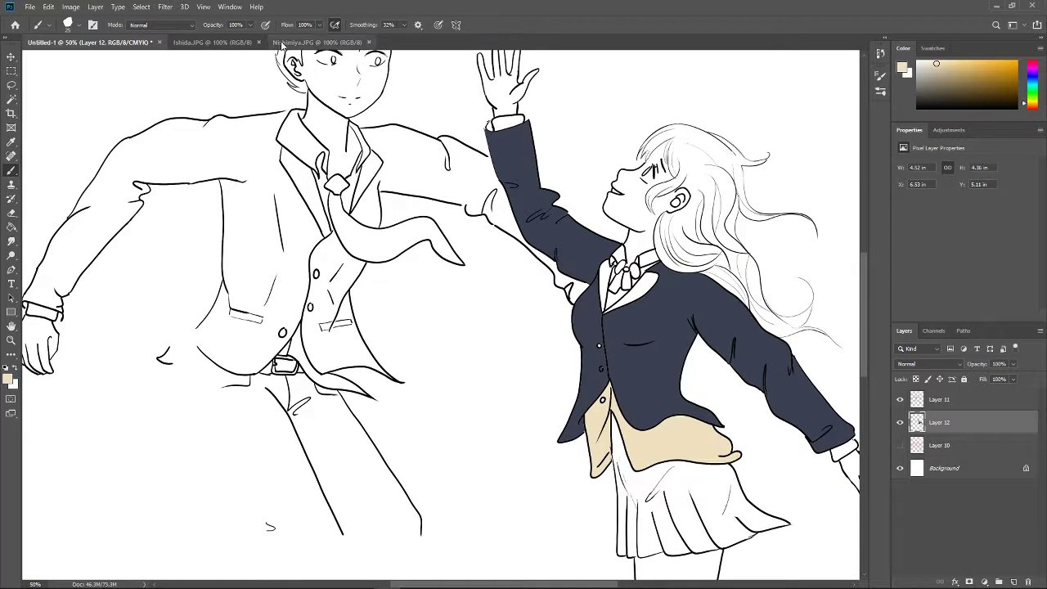
Fill the girl's skirt with light blue from Nishimiya.JPG and add Layer 13 above the base colours
click(283, 42)
alt+click(339, 292)
click(90, 42)
click(1013, 582)
scroll(441, 327, down, 5)
click(679, 311)
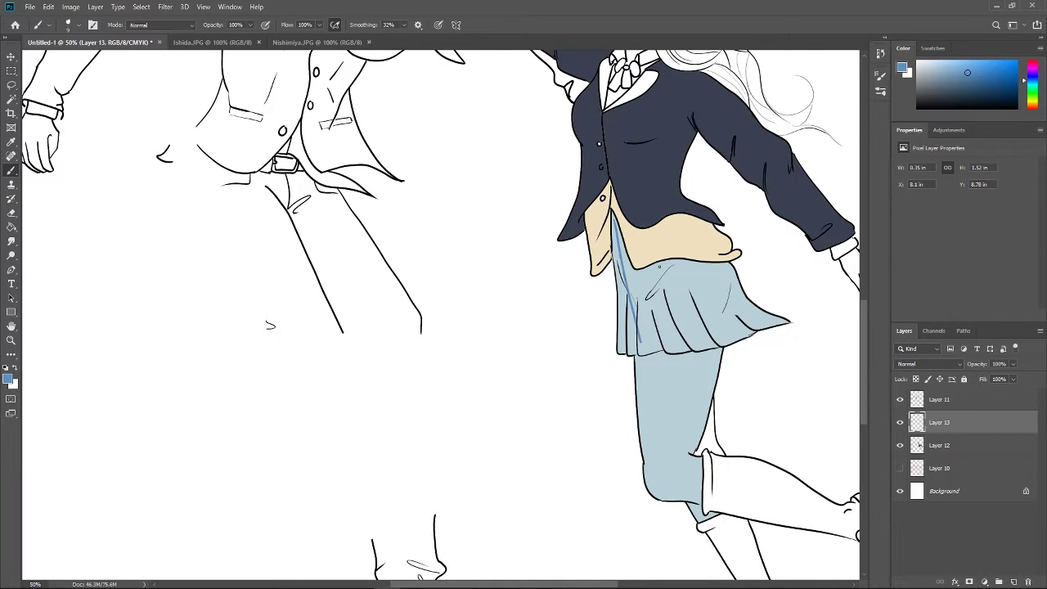
Paint darker blue vertical stripes along the skirt's pleats on Layer 13
mouse_move(654, 266)
mouse_down()
mouse_move(658, 327)
mouse_move(679, 352)
mouse_up()
mouse_move(695, 260)
mouse_down()
mouse_move(733, 338)
mouse_move(715, 291)
mouse_up()
drag(684, 260, 716, 349)
drag(715, 291, 769, 324)
mouse_move(653, 270)
mouse_down()
mouse_move(659, 350)
mouse_move(632, 353)
mouse_move(646, 354)
mouse_up()
drag(615, 250, 619, 350)
Paint horizontal blue bands across the skirt on Layer 14 to form the plaid, and blend them with Multiply
key(ctrl+shift+Tab)
key(ctrl+Tab)
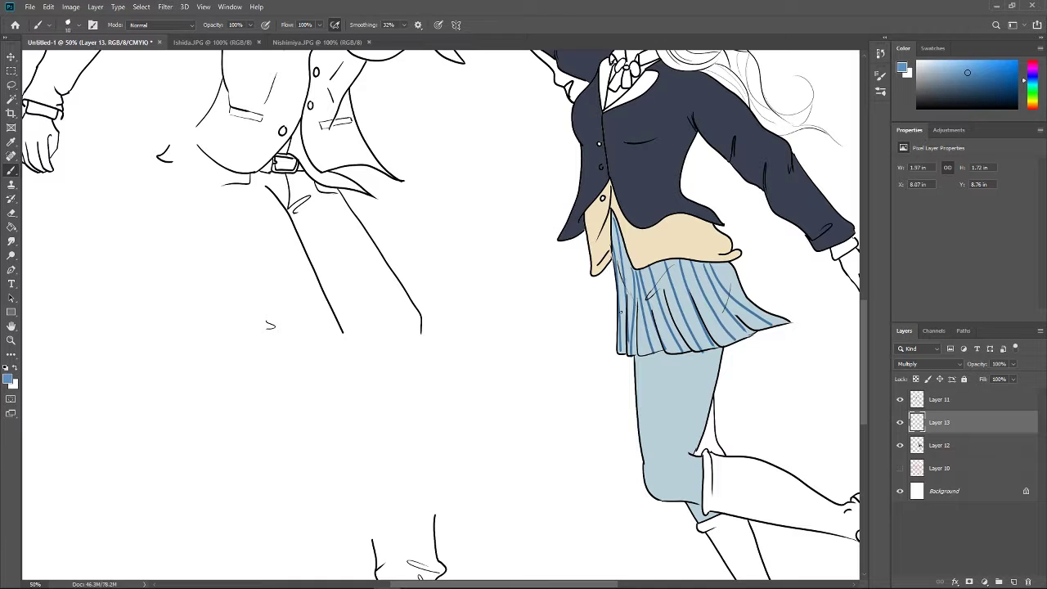
drag(626, 269, 741, 266)
drag(619, 288, 707, 270)
drag(617, 338, 754, 301)
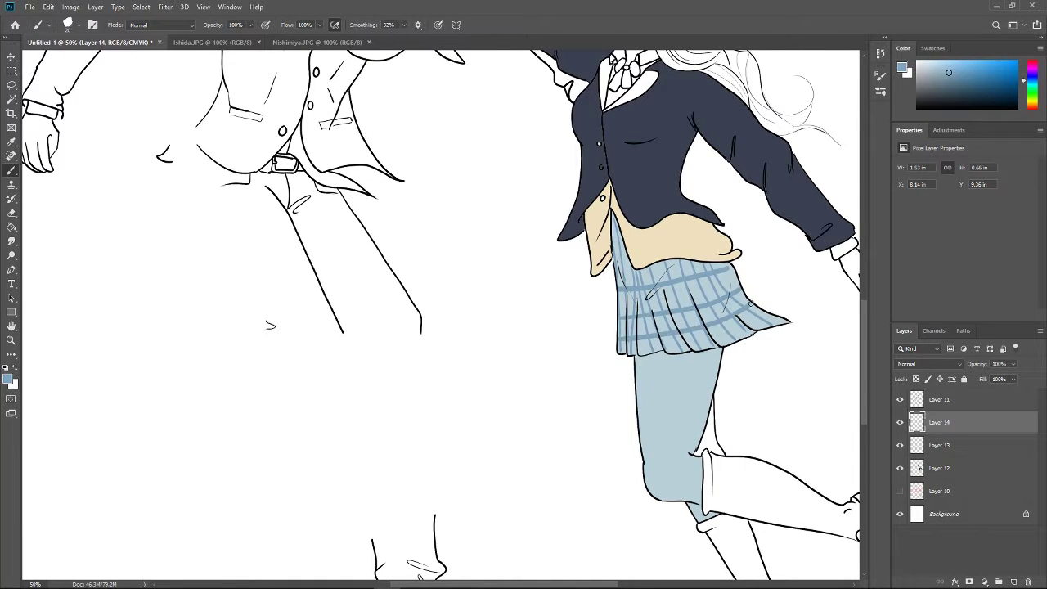
key(ctrl+minus)
click(930, 363)
click(925, 405)
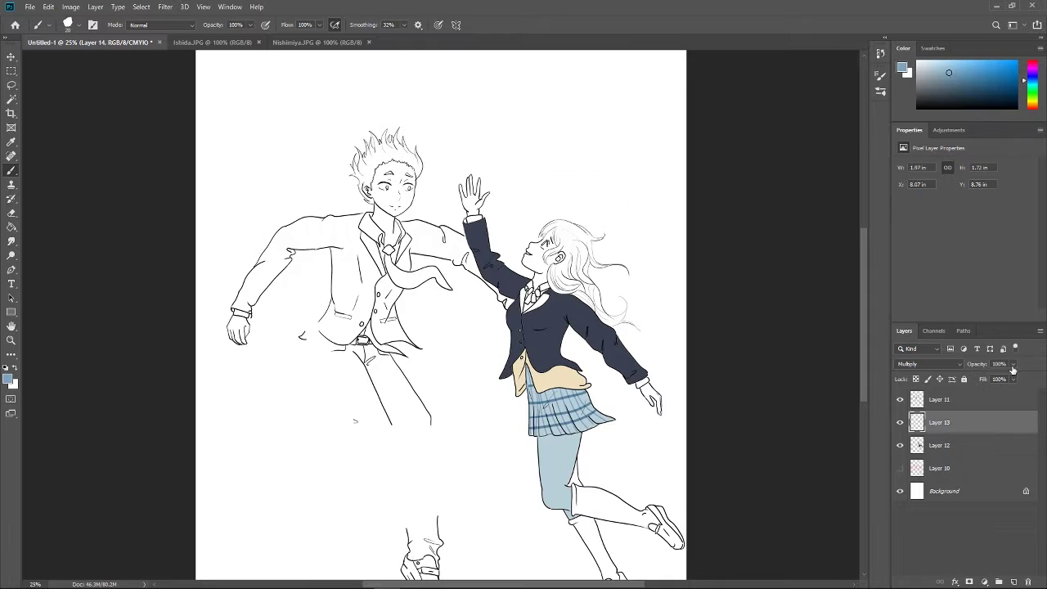
Step back through the last three changes to the skirt's plaid colouring
key(ctrl+alt+z)
key(ctrl+alt+z)
key(ctrl+alt+z)
Fill the girl's lowered hand and the skin behind her knee with the reference skin tone, using all layers as fill boundaries
click(319, 42)
key(ctrl+Tab)
key(g)
click(598, 233)
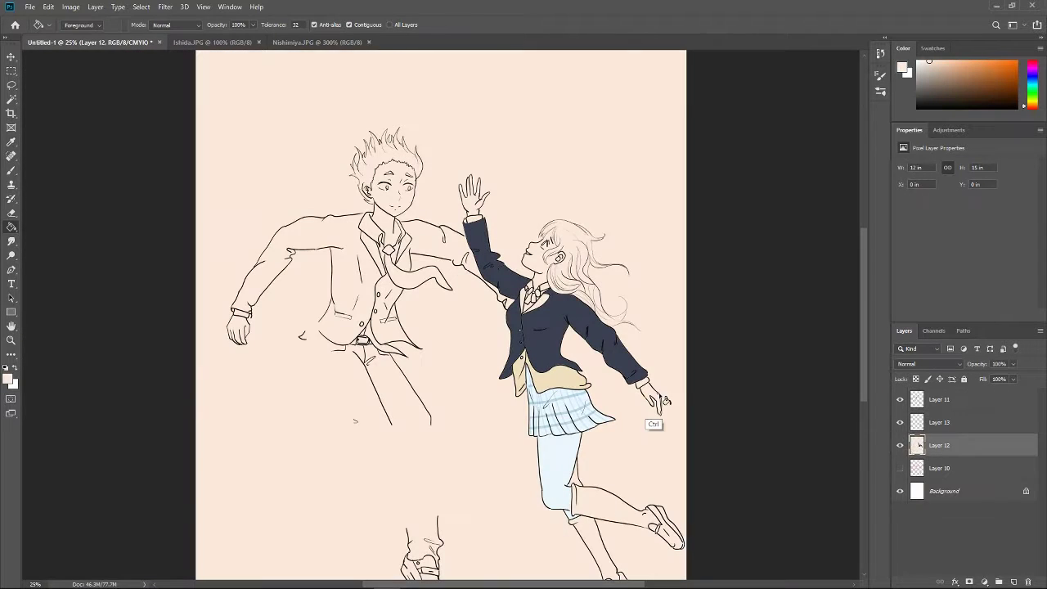
key(ctrl+z)
click(390, 24)
click(653, 400)
click(573, 473)
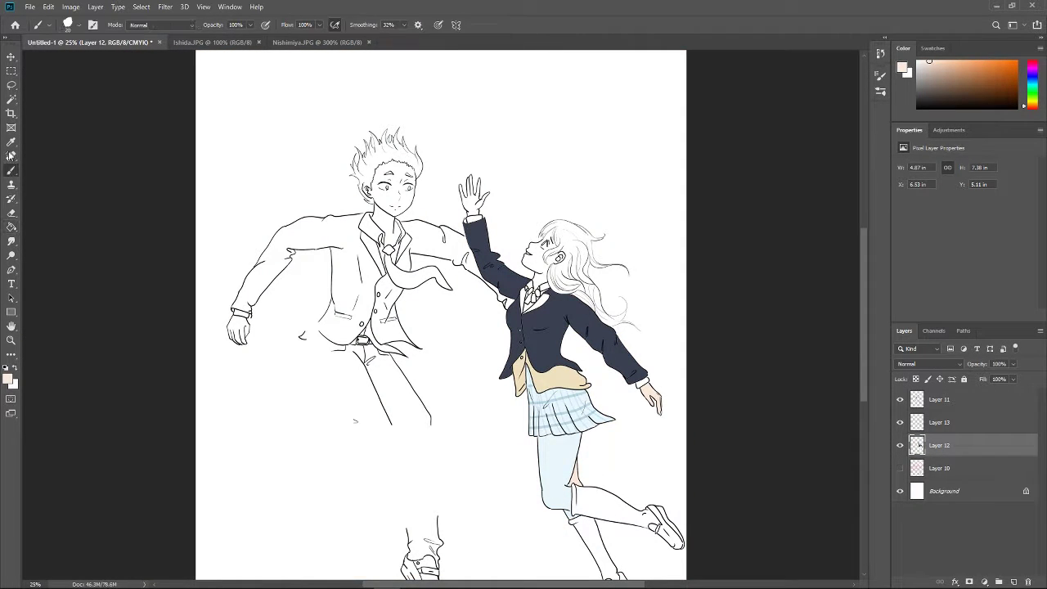
Fill the girl's raised hand and face with the same skin tone on Layer 12
key(ctrl+plus)
scroll(568, 150, up, 2)
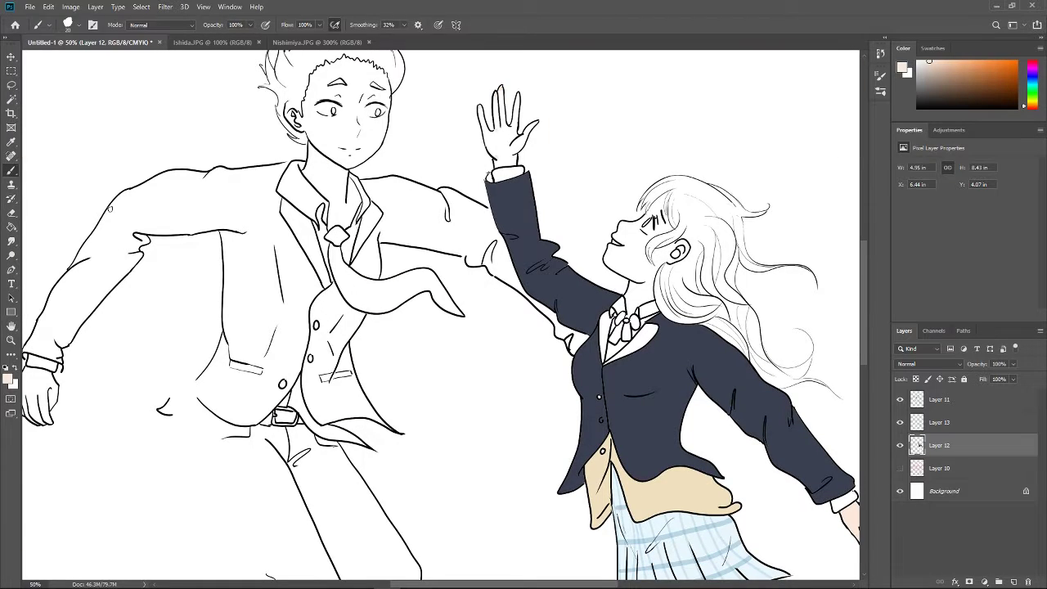
click(506, 122)
click(626, 246)
Fill both of the girl's knee socks with the dark grey sampled from Nishimiya.JPG
key(ctrl+Tab)
key(i)
click(143, 532)
key(ctrl+Tab)
key(g)
click(593, 458)
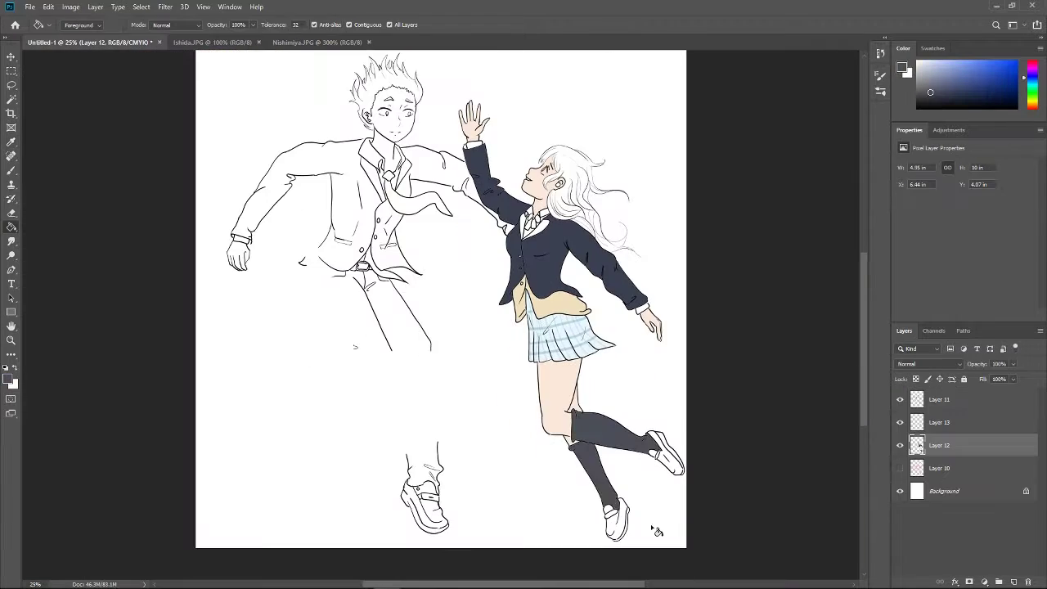
Colour both of the girl's shoes with the brown sampled from Nishimiya.JPG
key(ctrl+Tab)
alt+click(728, 569)
key(ctrl+Tab)
click(617, 520)
key(b)
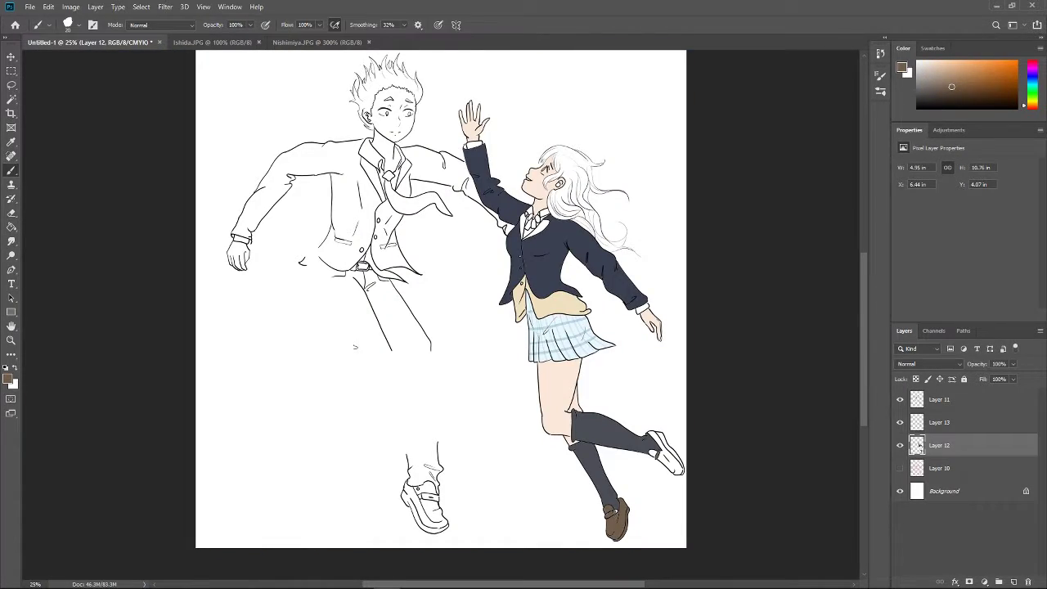
drag(653, 434, 667, 455)
Fill the girl's sleeve cuffs with the cardigan beige and her bow tie with the reference's dark blue
key(i)
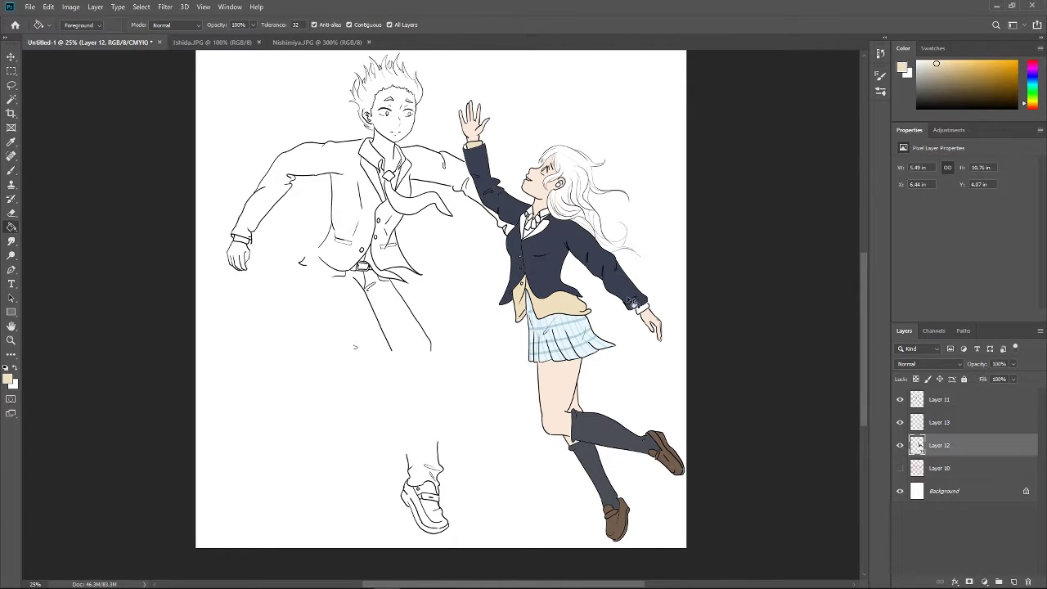
key(ctrl+shift+Tab)
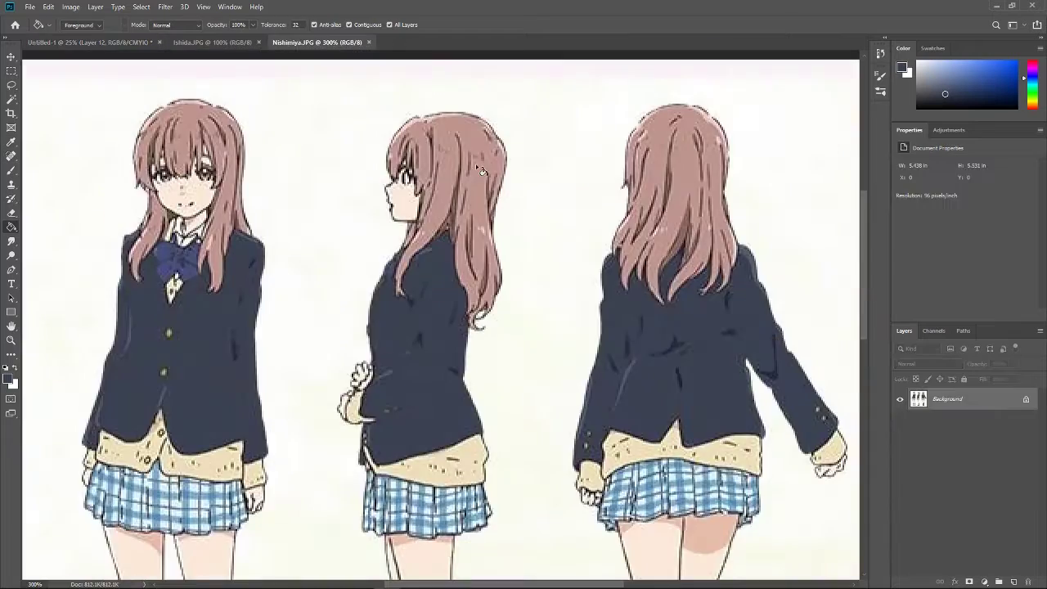
key(ctrl+Tab)
key(x)
key(g)
Sample the reddish-brown hair colour from Nishimiya.JPG and paint the first strokes on the girl's crown and flowing strands
key(ctrl+shift+Tab)
key(ctrl+Tab)
key(b)
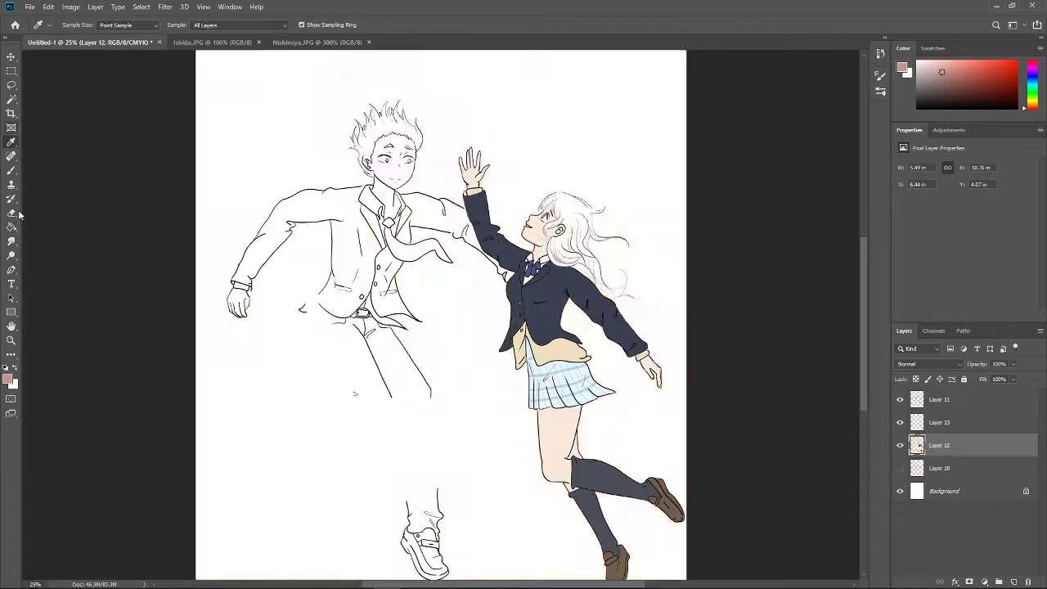
drag(558, 203, 573, 231)
drag(585, 237, 626, 243)
key(ctrl+plus)
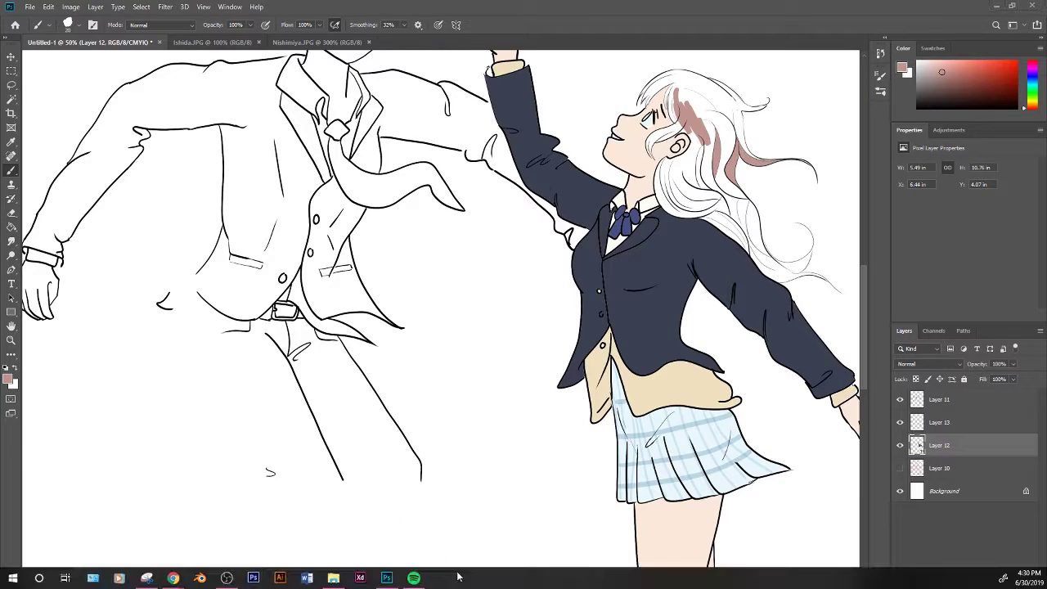
Paint reddish brown through the girl's hair from around the ear down to the curled tips
mouse_move(501, 258)
mouse_down()
mouse_move(487, 307)
mouse_move(544, 275)
mouse_move(587, 419)
mouse_up()
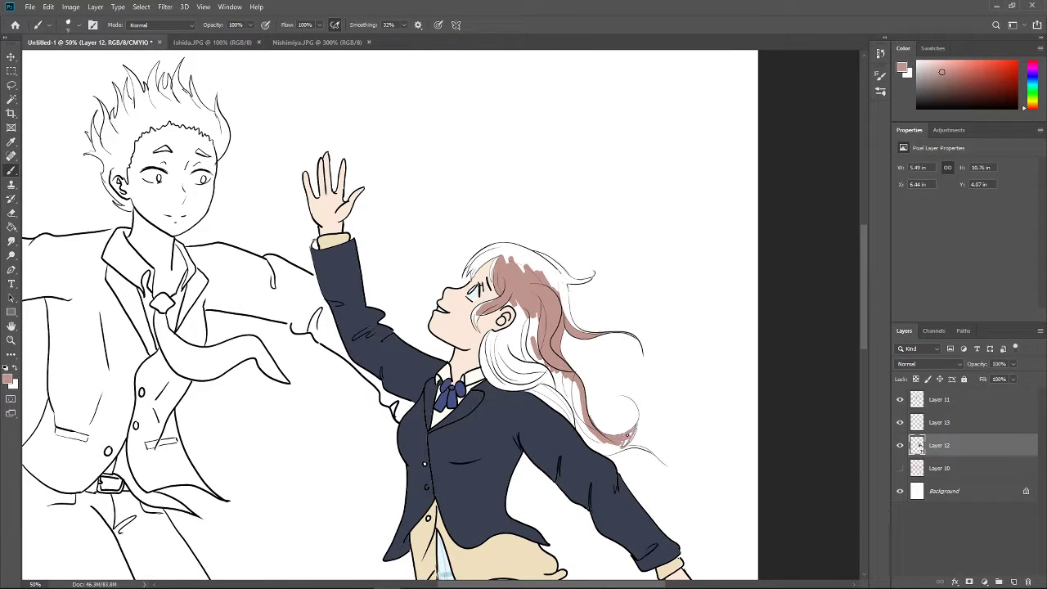
drag(491, 311, 589, 450)
drag(531, 319, 581, 422)
drag(572, 381, 572, 403)
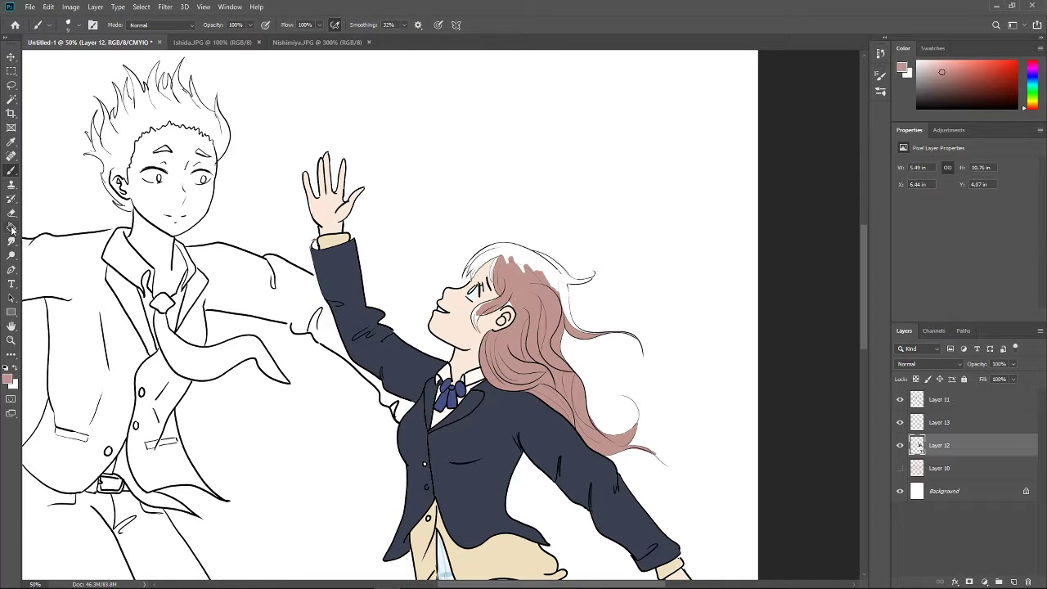
Paint reddish brown over the girl's fringe, crown and remaining flowing strands to finish her hair
drag(621, 446, 656, 454)
drag(482, 315, 536, 254)
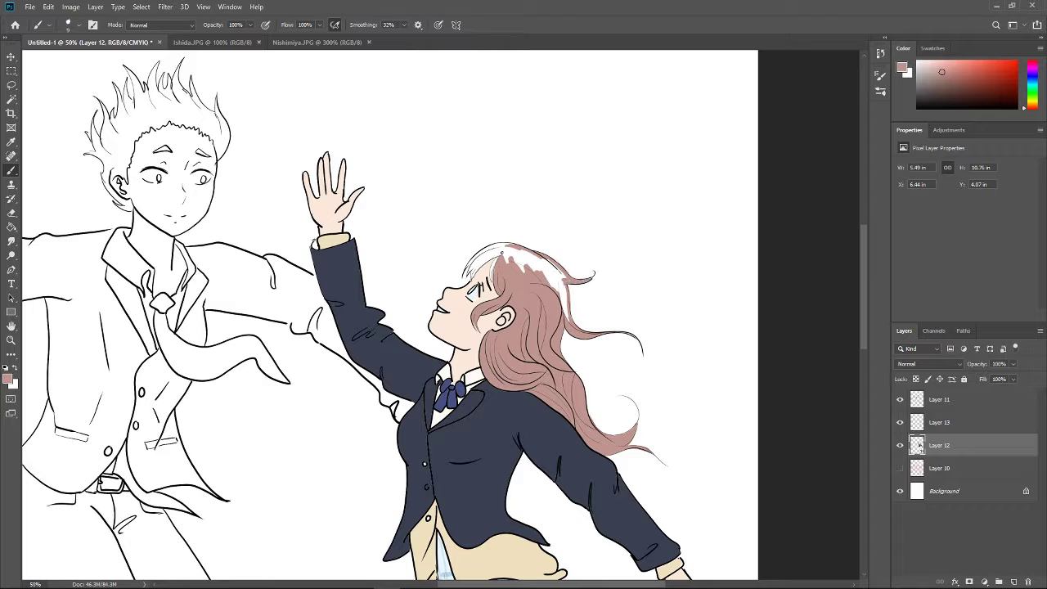
key(ctrl+minus)
key(ctrl+minus)
key(ctrl+minus)
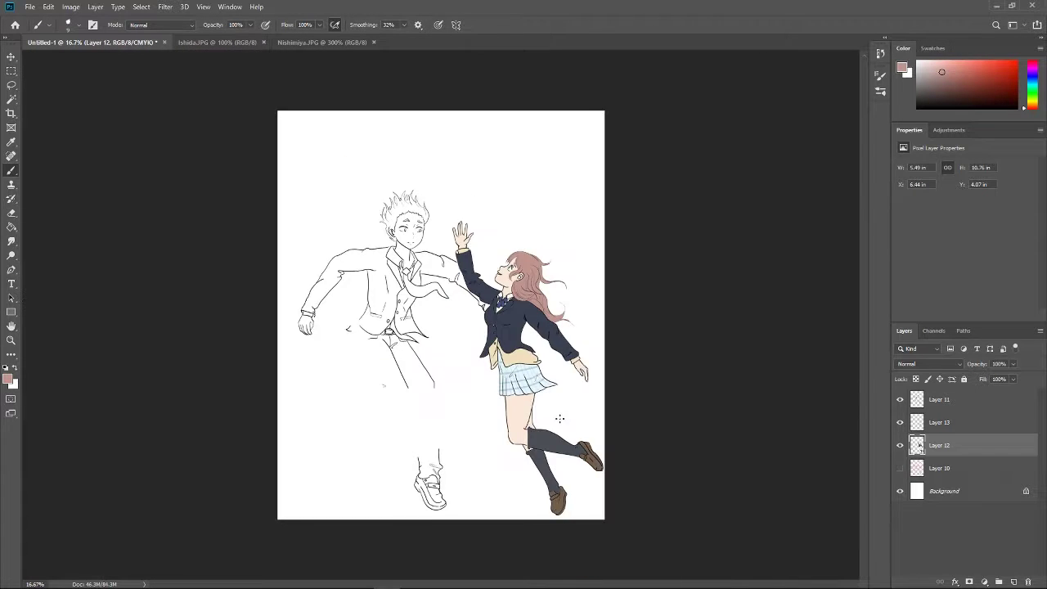
Sample the pale shirt colour from Ishida.JPG and fill the boy's collar and shirt with it on Layer 12
key(d)
ctrl+click(423, 211)
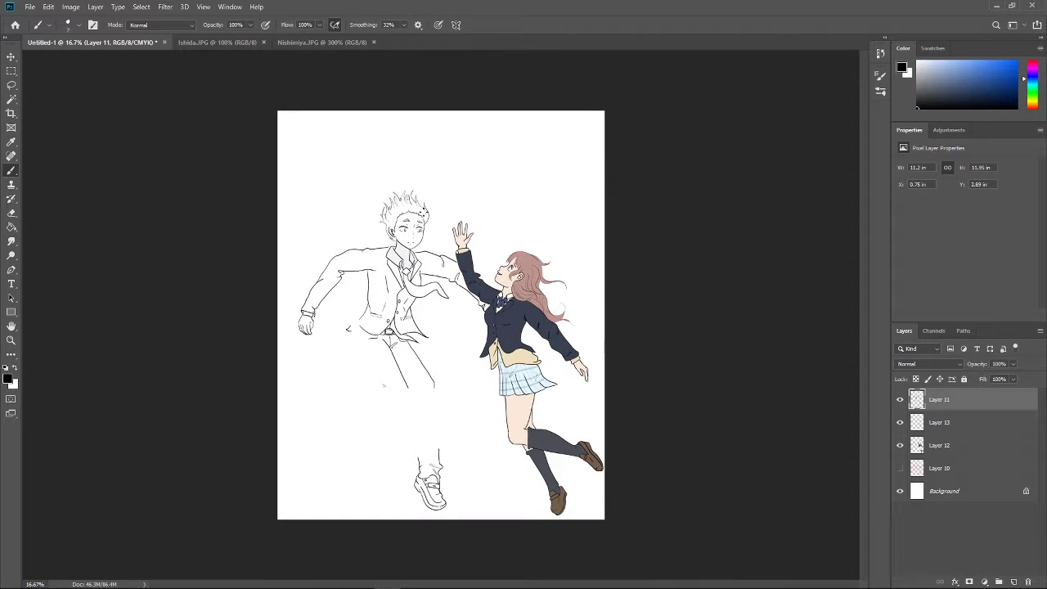
key(g)
key(ctrl+Tab)
key(ctrl+shift+Tab)
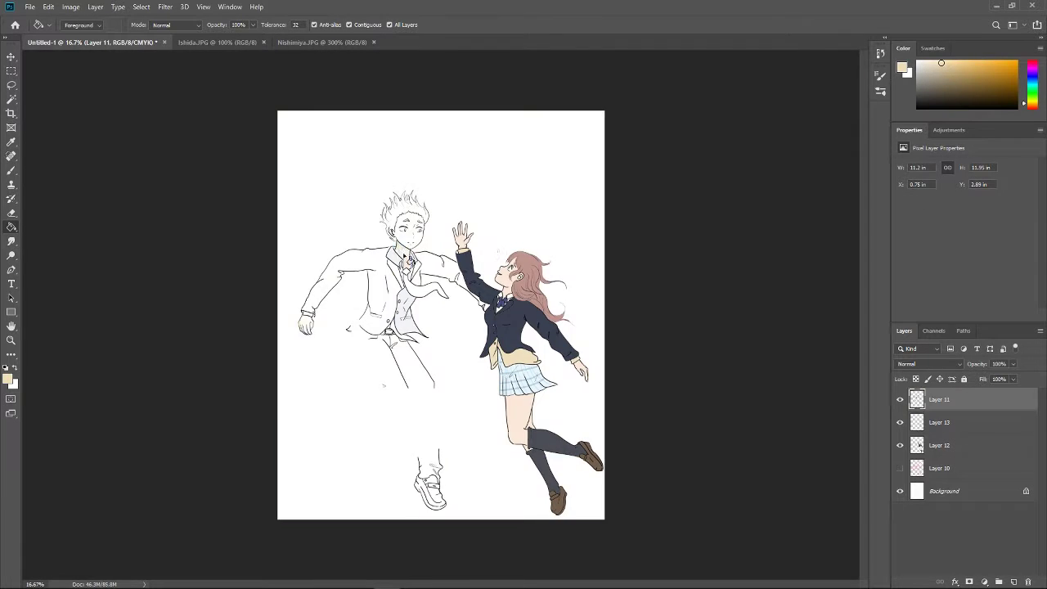
key(ctrl+plus)
key(ctrl+plus)
key(ctrl+plus)
scroll(530, 454, up, 3)
ctrl+click(413, 352)
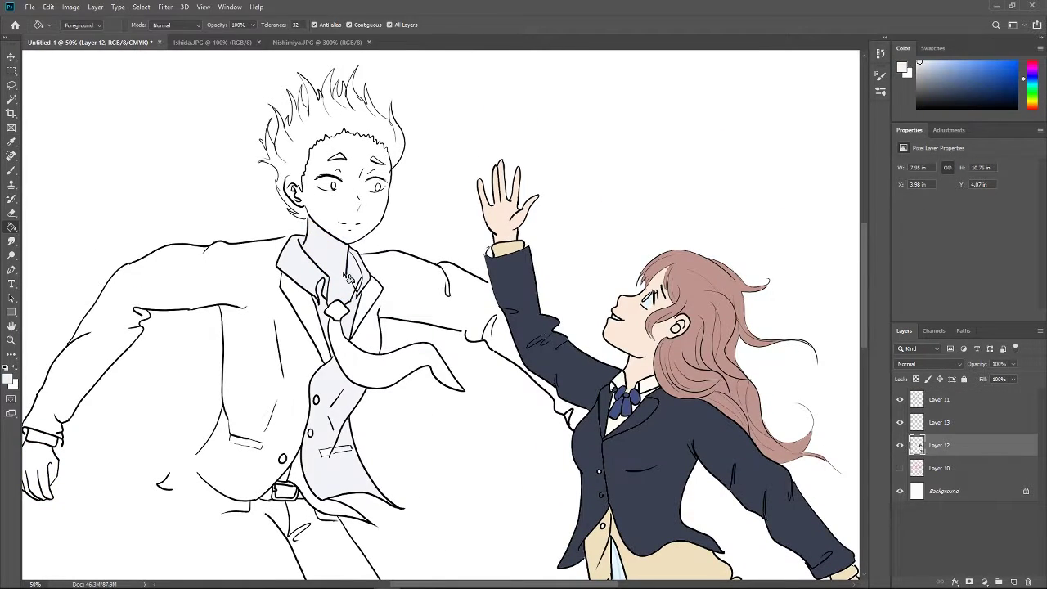
Fill the boy's neck, face and hand with the tan skin tone, and paint his eyes pale blue
click(327, 262)
key(i)
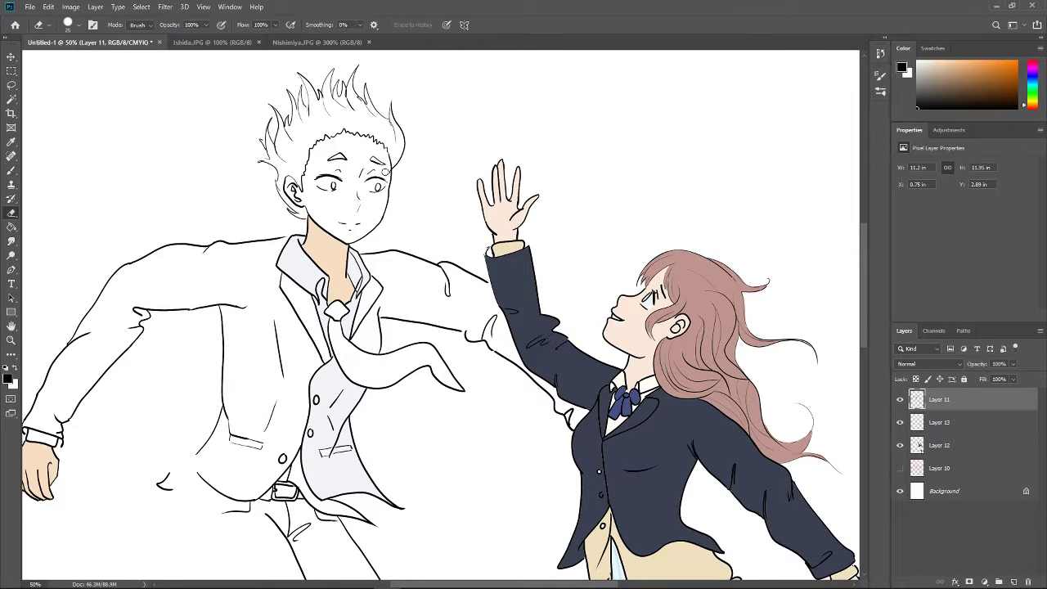
click(61, 198)
key(b)
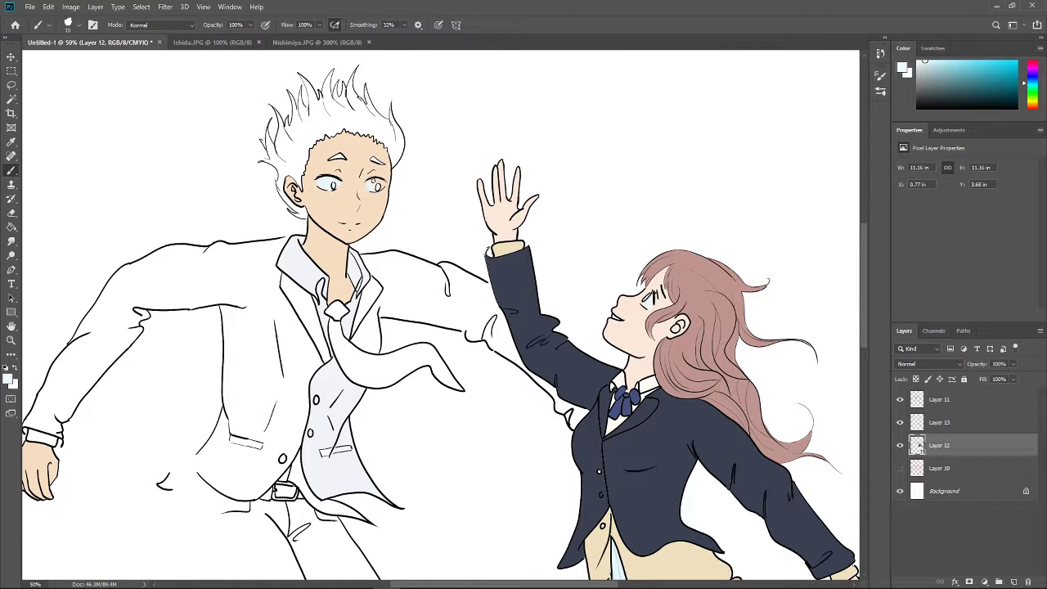
Colour the boy's jacket and both sleeves with the suit's dark brown
alt+click(198, 464)
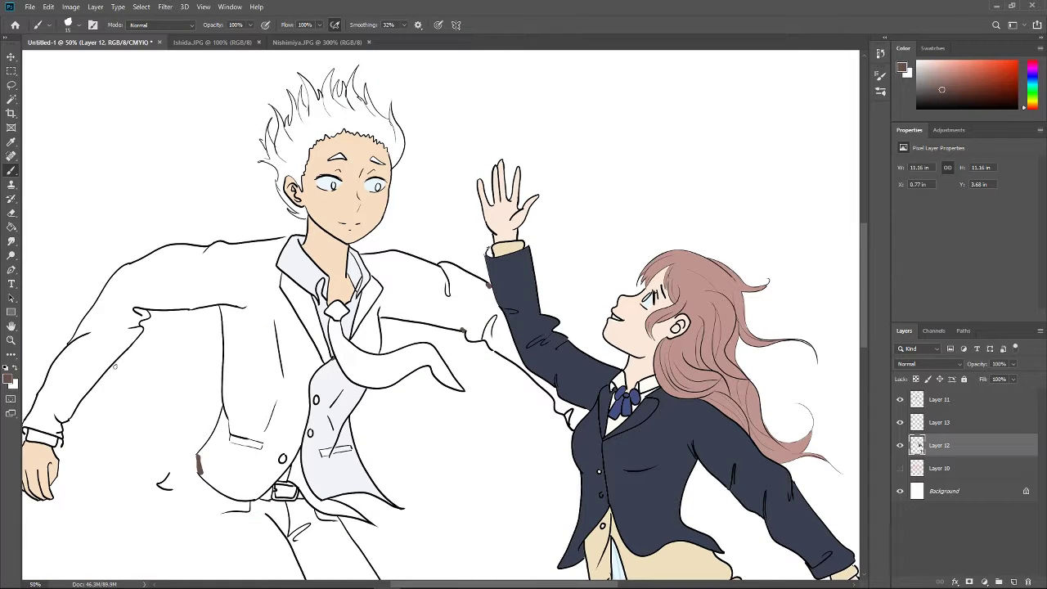
drag(554, 130, 245, 344)
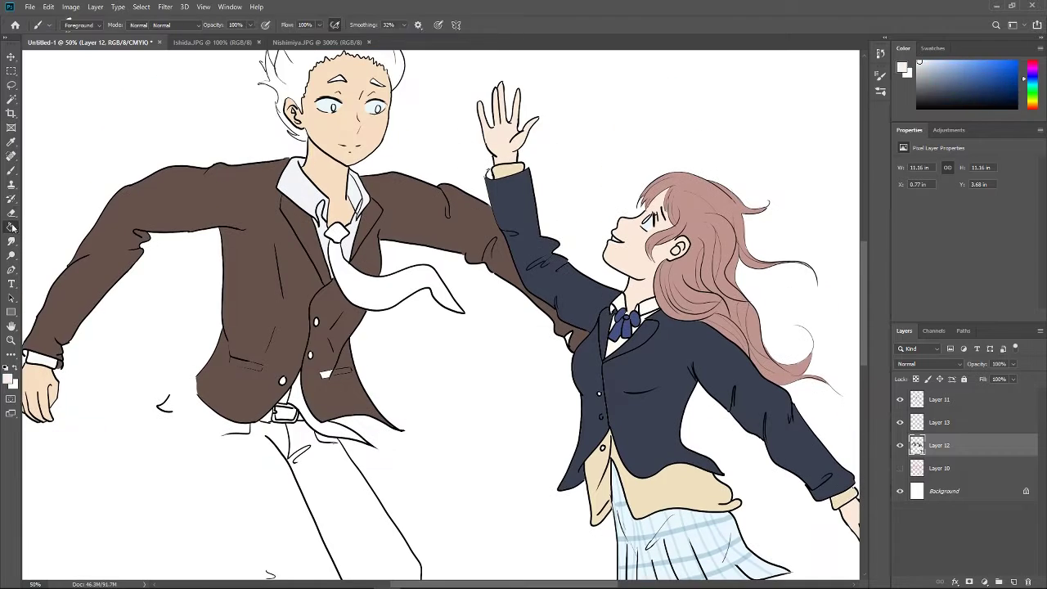
scroll(440, 327, down, 2)
alt+click(490, 176)
Sample a lighter brown for the jacket buttons from Ishida.JPG and finish the unfilled pocket area in jacket brown
key(ctrl+shift+Tab)
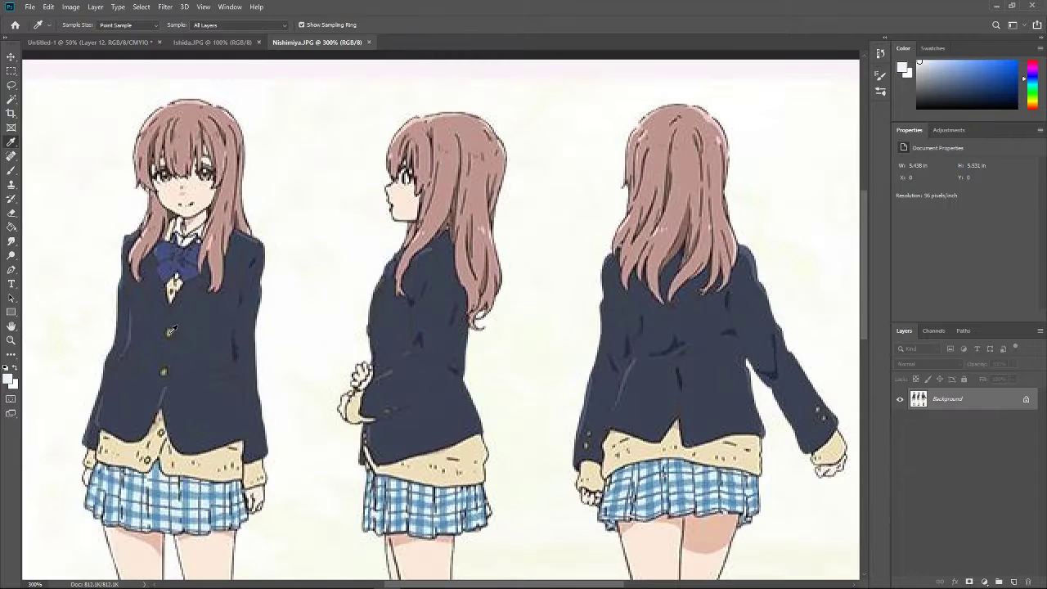
alt+click(600, 395)
key(ctrl+Tab)
key(ctrl+Tab)
key(ctrl+shift+Tab)
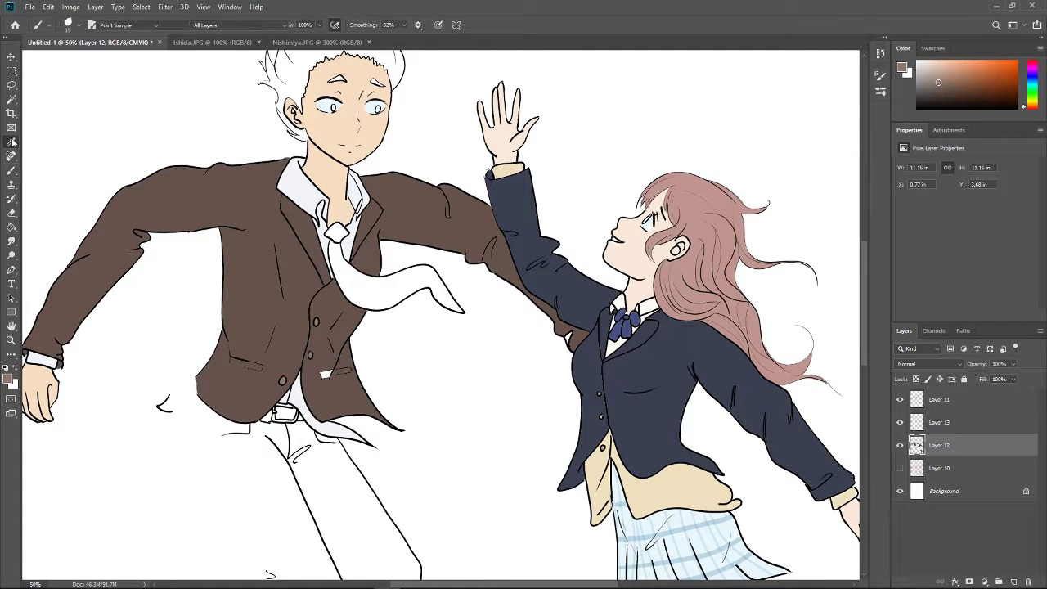
alt+click(350, 376)
Show the pink sketch on Layer 10 and colour both trouser legs dark brown down to the koi's back
key(ctrl+minus)
click(900, 468)
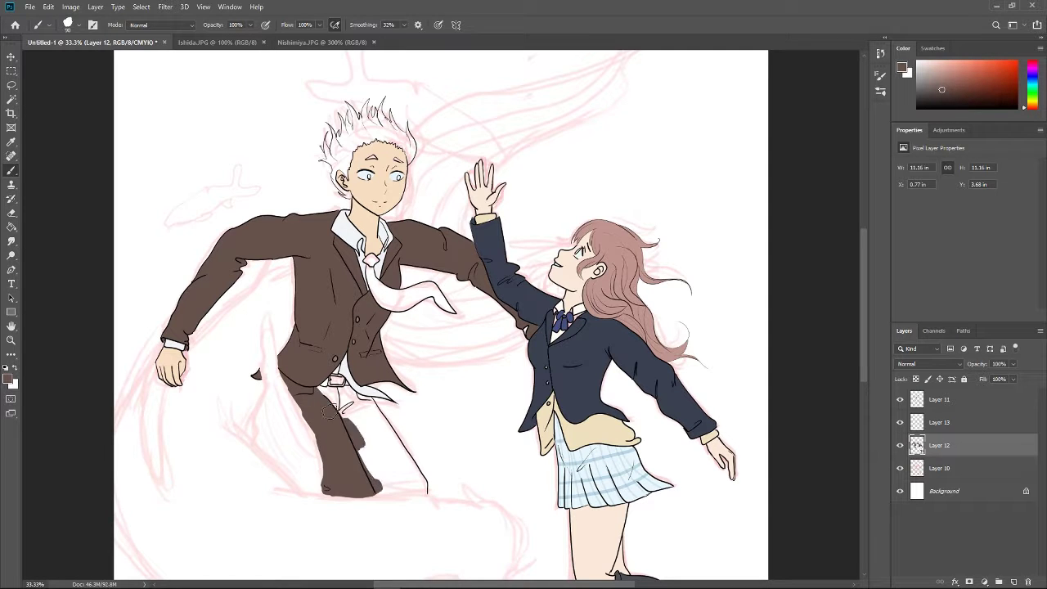
key(g)
click(388, 451)
key(ctrl+z)
click(393, 445)
click(350, 426)
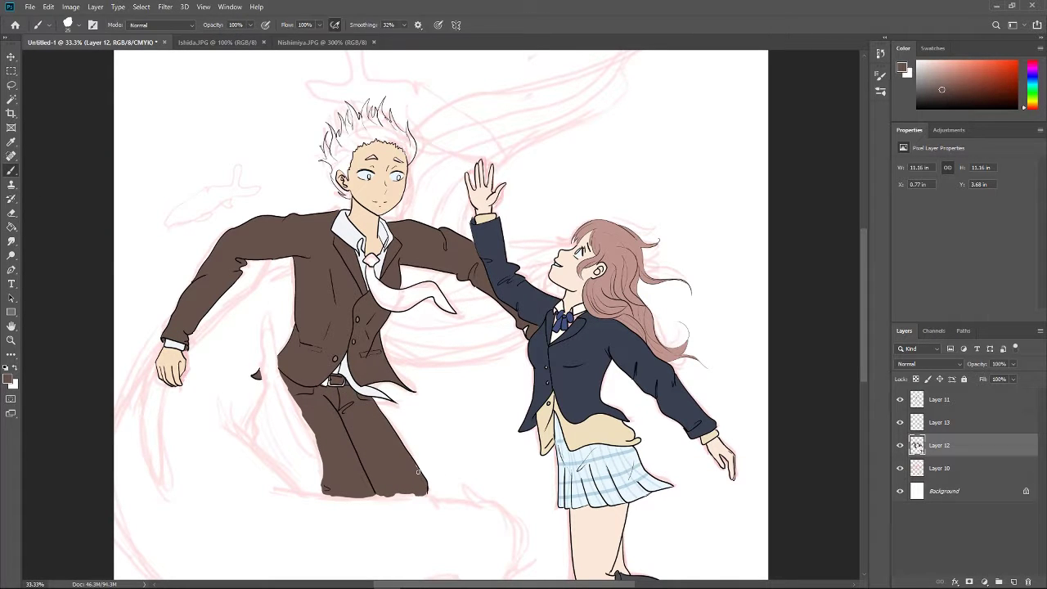
Colour the boy's belt and flying tie with dark tones sampled from Ishida.JPG, and hide the sketch on Layer 10
key(i)
key(ctrl+Tab)
key(ctrl+shift+Tab)
key(ctrl+Tab)
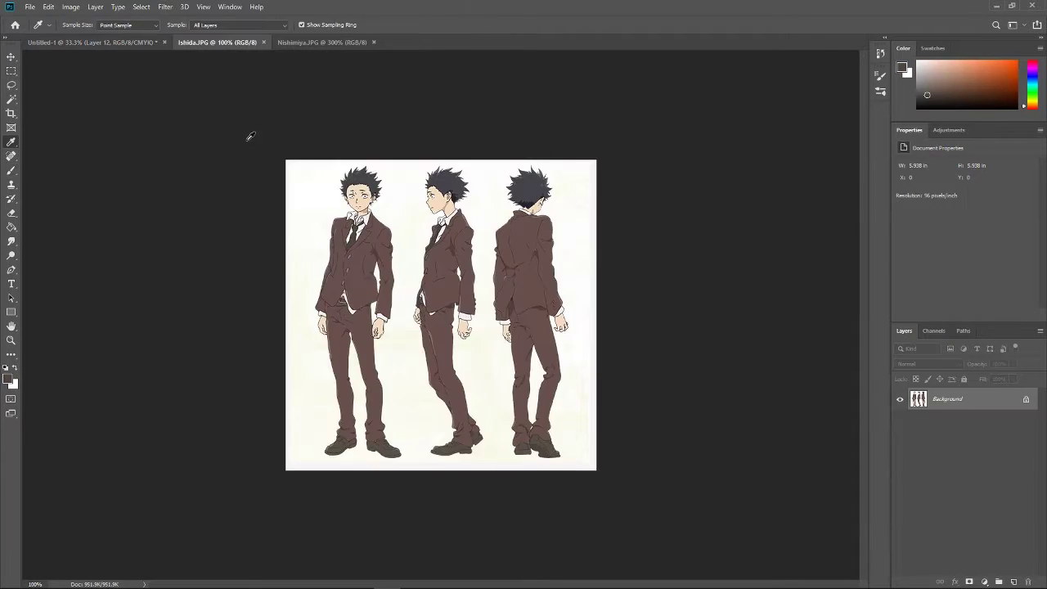
key(ctrl+shift+Tab)
click(900, 468)
key(g)
click(409, 299)
click(256, 375)
Sample the dark blue-grey hair colour from Ishida.JPG and paint the boy's spiky hair with it
key(ctrl+Tab)
key(ctrl+shift+Tab)
key(ctrl+Tab)
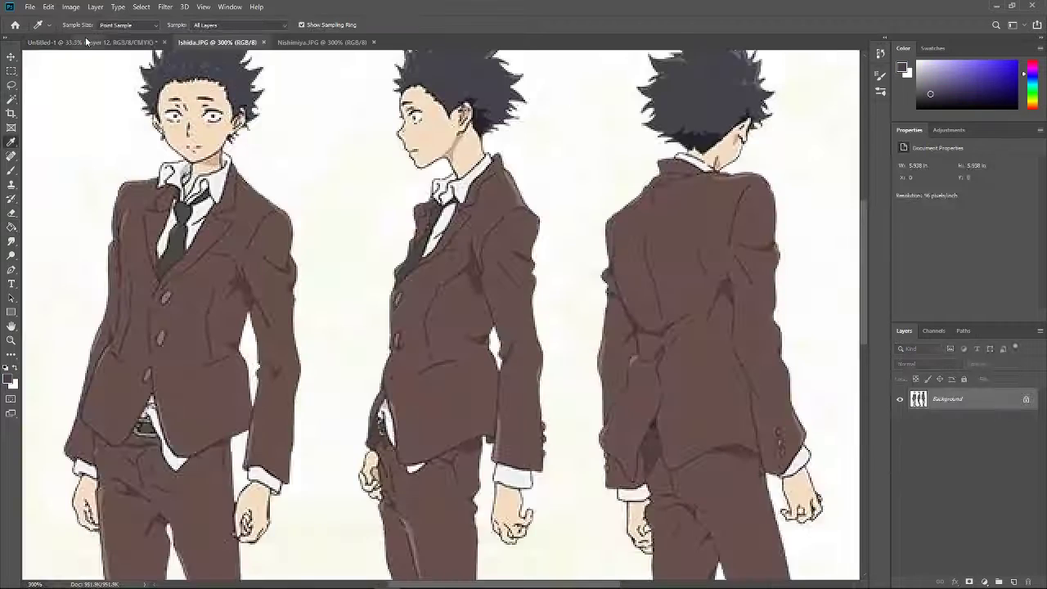
key(ctrl+shift+Tab)
key(b)
key(ctrl+plus)
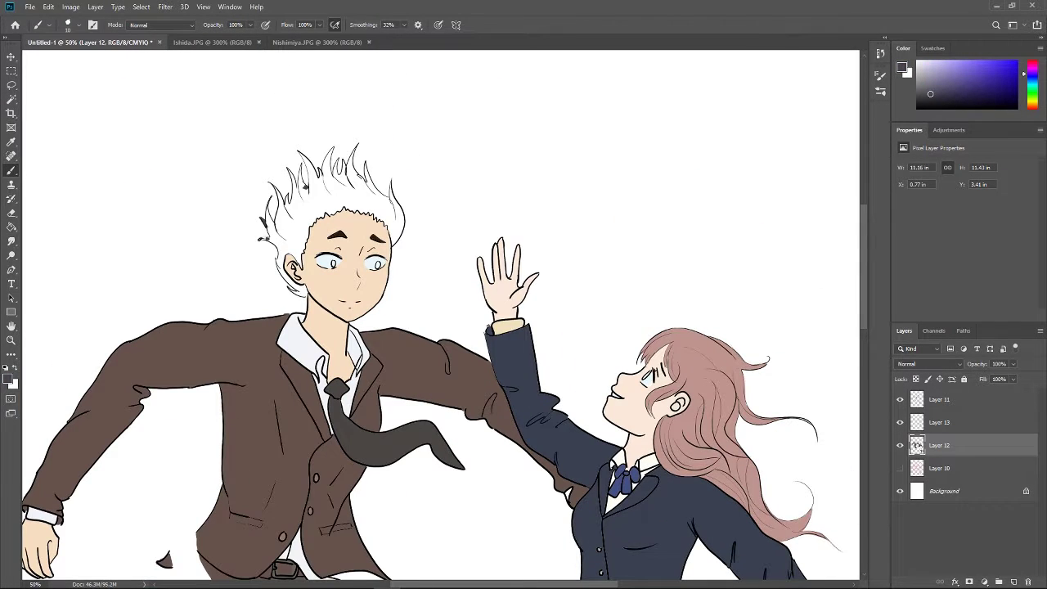
drag(278, 205, 393, 197)
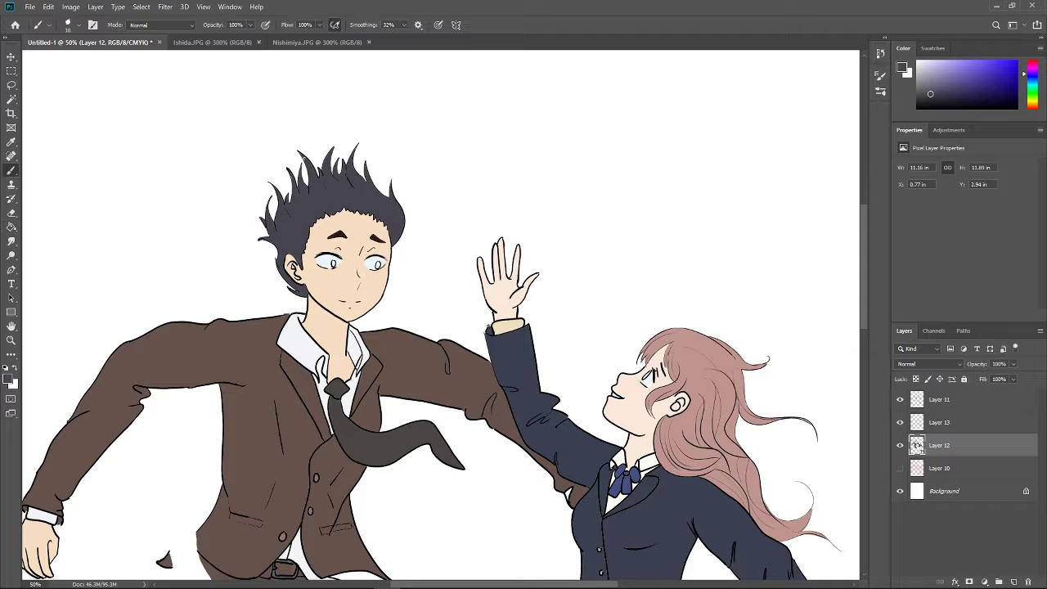
key(ctrl+minus)
key(ctrl+minus)
key(ctrl+minus)
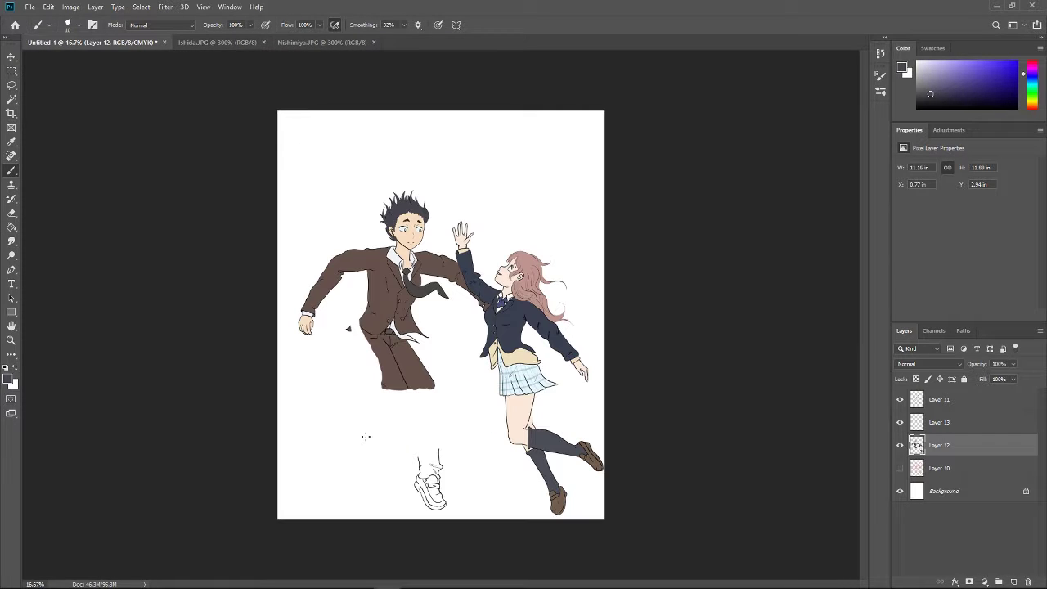
Show the sketch on Layer 10 and paint the boy's lower trouser leg above the shoe dark brown
key(ctrl+plus)
key(ctrl+plus)
scroll(366, 437, down, 5)
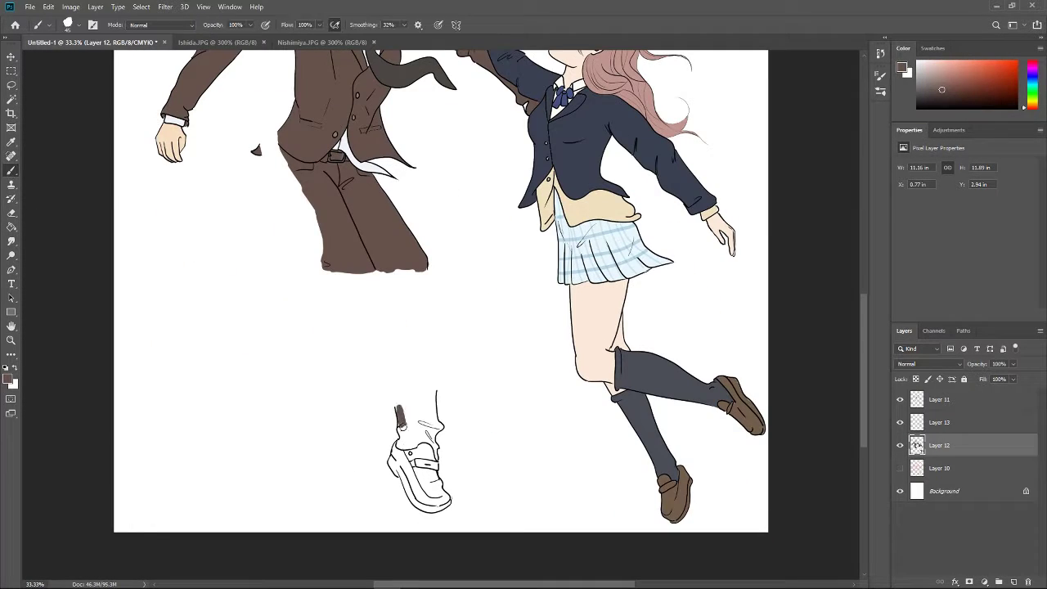
click(900, 468)
mouse_move(409, 392)
mouse_down()
mouse_move(435, 450)
mouse_move(429, 479)
mouse_move(413, 491)
mouse_move(445, 501)
mouse_up()
Sample the shoe colour from Ishida.JPG and colour the boy's shoe with it
key(ctrl+Tab)
alt+click(419, 433)
key(ctrl+shift+Tab)
key(ctrl+minus)
key(ctrl+shift+Tab)
key(ctrl+Tab)
key(ctrl+plus)
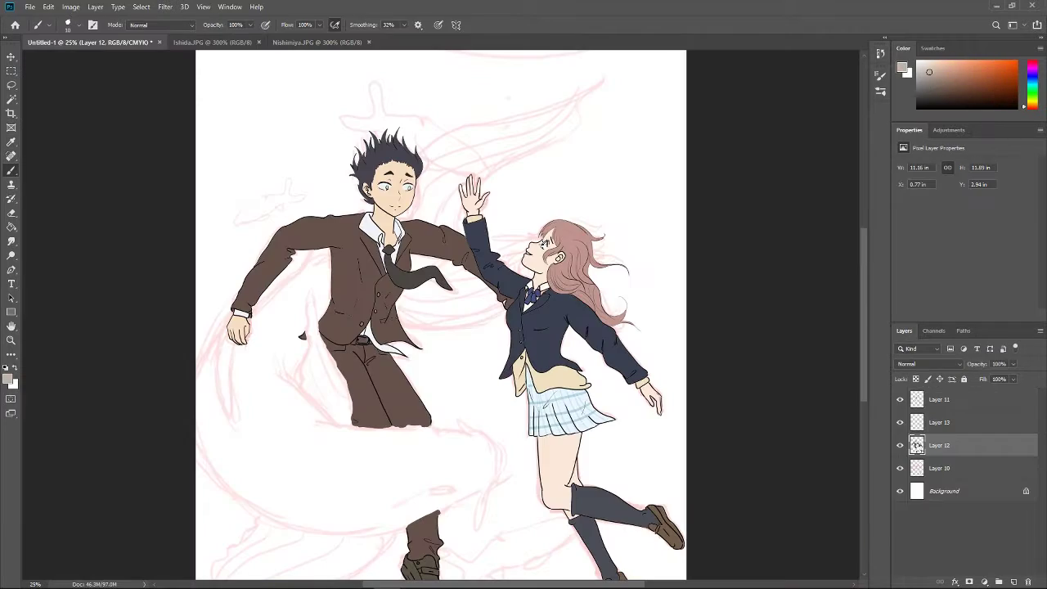
Pick a dark green for the characters' eyes, finish the eye colours, and hide the sketch on Layer 10
key(ctrl+Tab)
key(ctrl+shift+Tab)
key(ctrl+Tab)
key(ctrl+shift+Tab)
click(1032, 97)
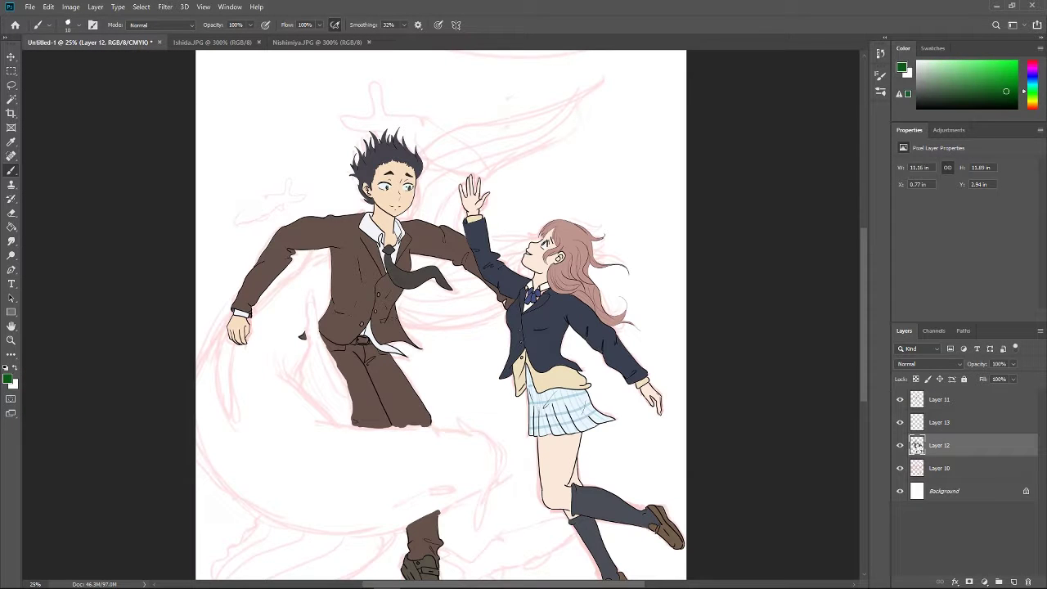
click(1004, 103)
key(ctrl+minus)
click(900, 468)
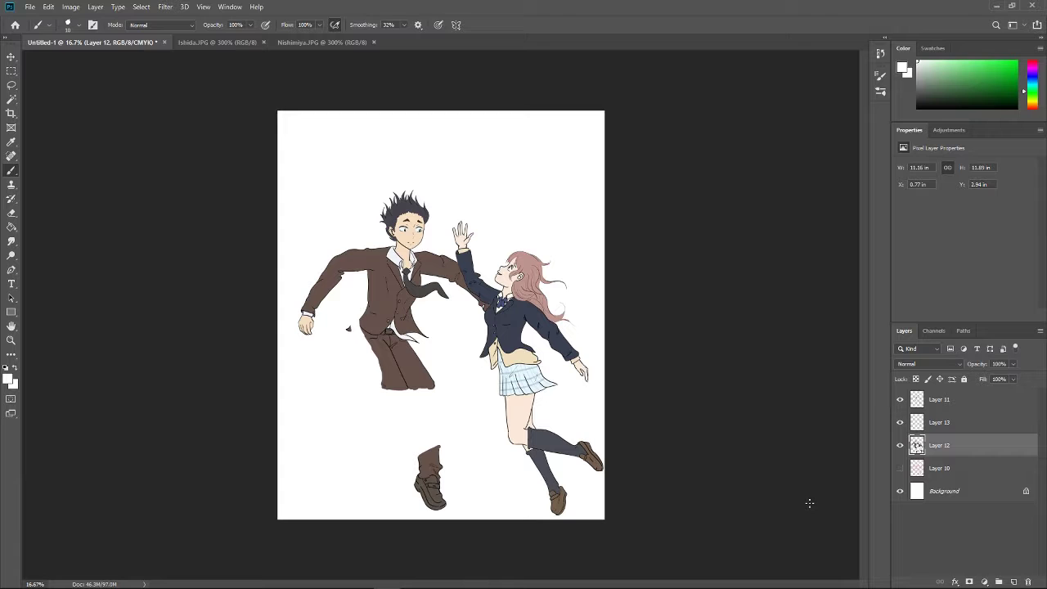
Transform the skirt's plaid pattern on Layer 13
key(alt+bracketright)
key(v)
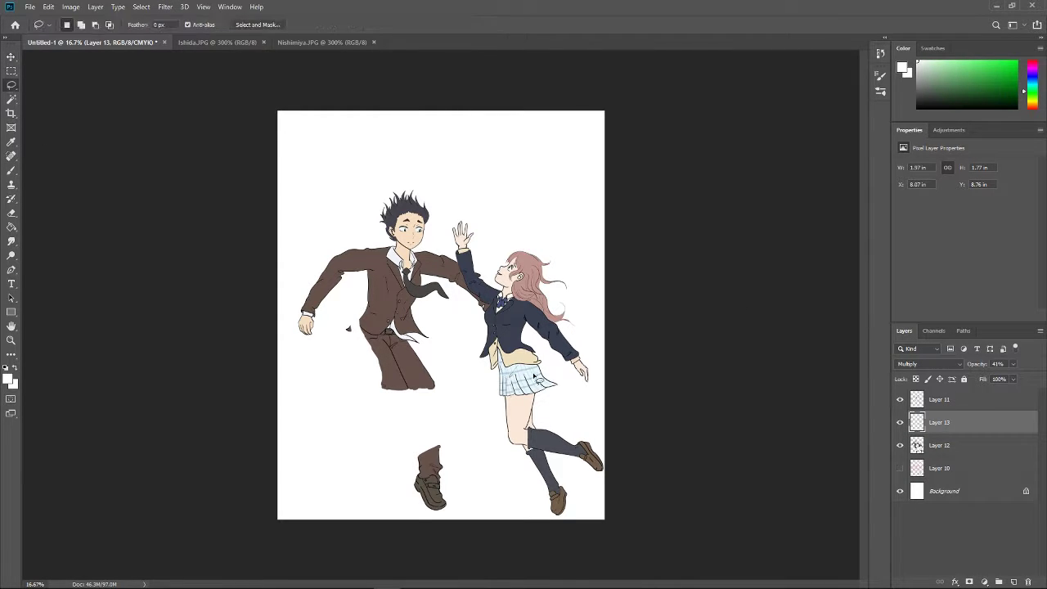
key(ctrl+t)
click(524, 25)
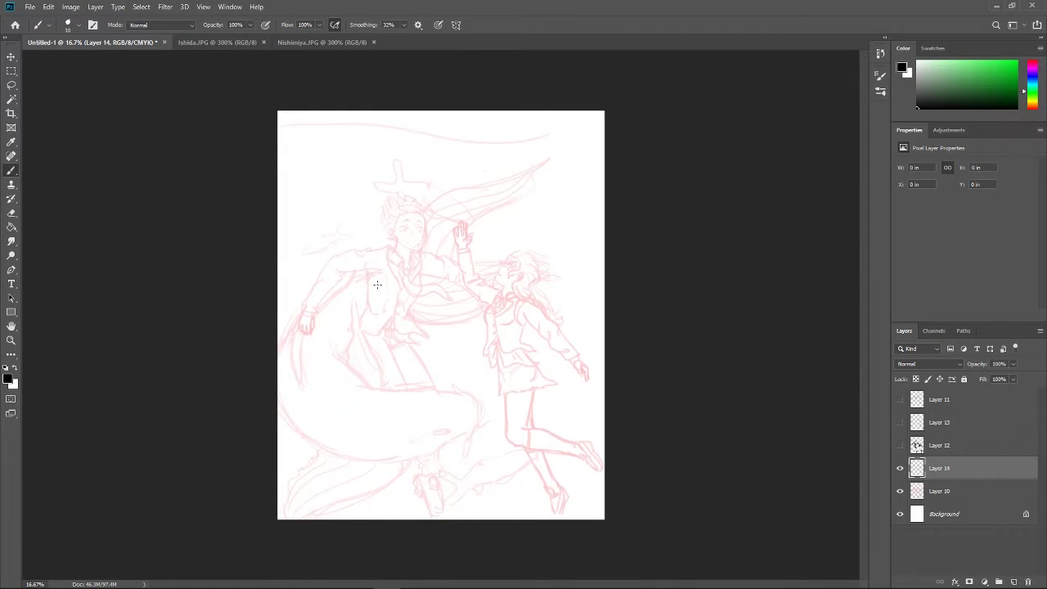
Draw the large koi's dorsal fin, body, head and lower fin in black over the sketch on new Layer 14
drag(349, 364, 382, 388)
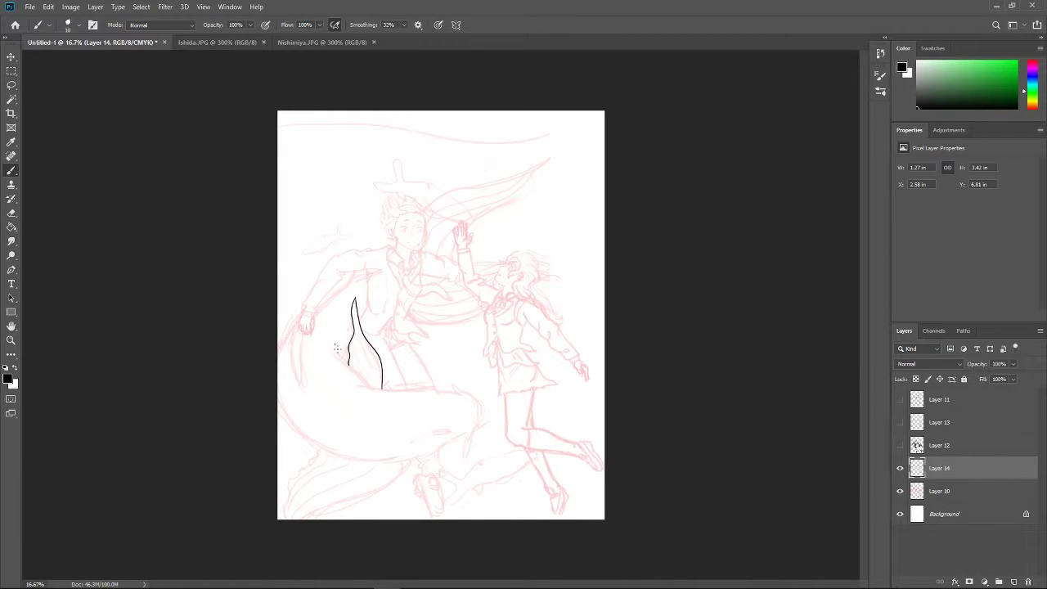
mouse_move(278, 400)
mouse_down()
mouse_move(457, 433)
mouse_move(454, 385)
mouse_move(452, 432)
mouse_up()
drag(311, 446, 282, 514)
key(ctrl+z)
mouse_move(373, 465)
mouse_down()
mouse_move(314, 519)
mouse_move(282, 518)
mouse_up()
key(ctrl+z)
drag(311, 447, 279, 519)
Draw the large koi's curved back and the long narrow side fin in black along the sketch
mouse_move(280, 347)
mouse_down()
mouse_move(381, 263)
mouse_move(297, 385)
mouse_up()
key(ctrl+z)
key(ctrl+z)
drag(362, 268, 296, 384)
key(e)
key(b)
Draw the large koi's sweeping two-lobed tail in black behind the characters
mouse_move(398, 254)
mouse_down()
mouse_move(551, 162)
mouse_move(584, 301)
mouse_up()
mouse_move(455, 267)
mouse_down()
mouse_move(420, 288)
mouse_move(570, 291)
mouse_up()
key(ctrl+z)
mouse_move(406, 308)
mouse_down()
mouse_move(573, 291)
mouse_move(584, 301)
mouse_up()
key(e)
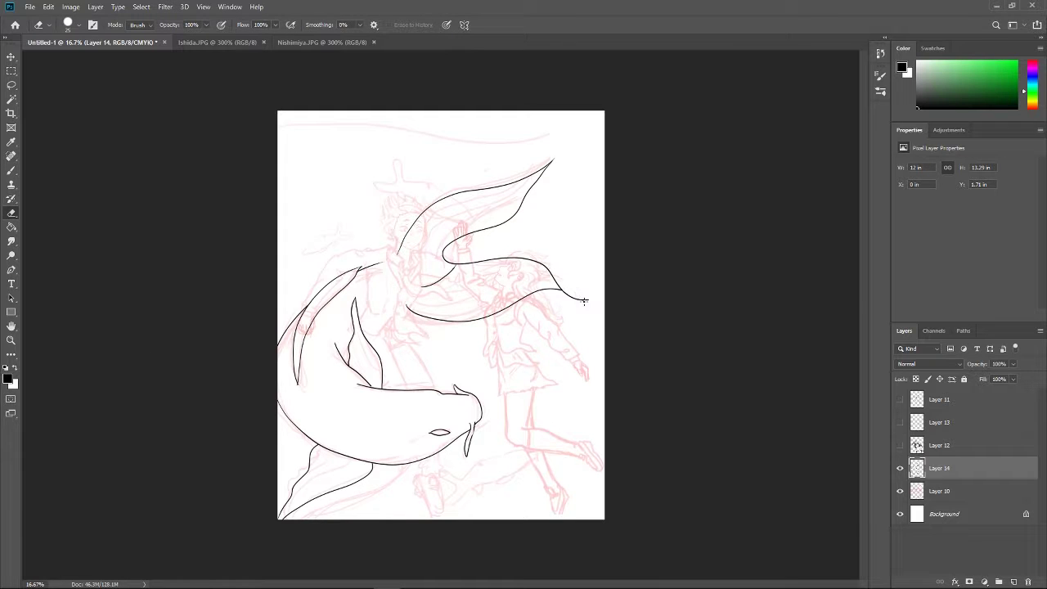
Show the character layers again and touch up the boy's jacket tail with brown on Layer 12
drag(900, 400, 900, 445)
click(917, 445)
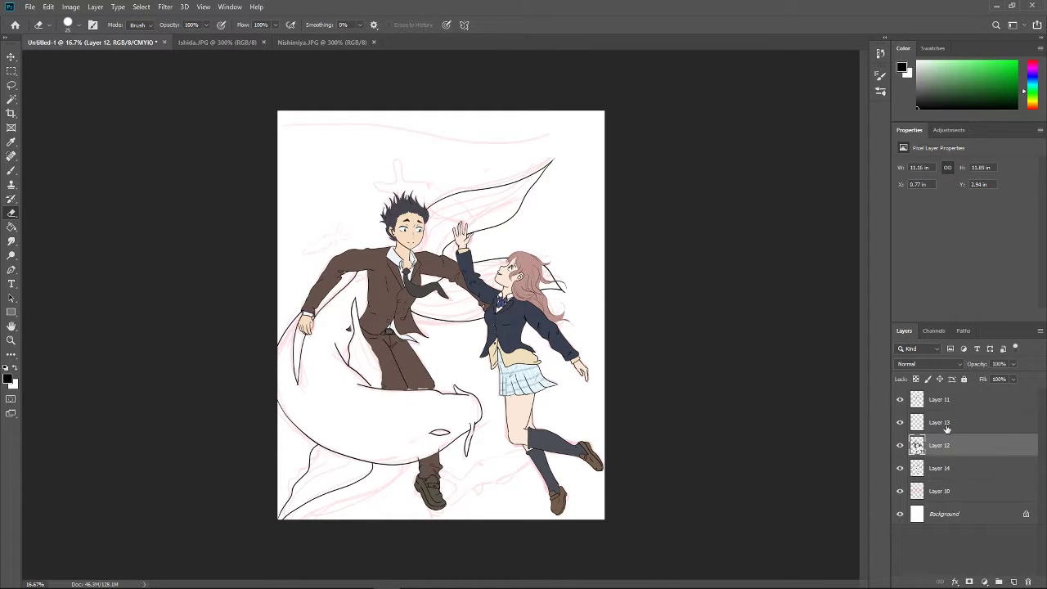
key(b)
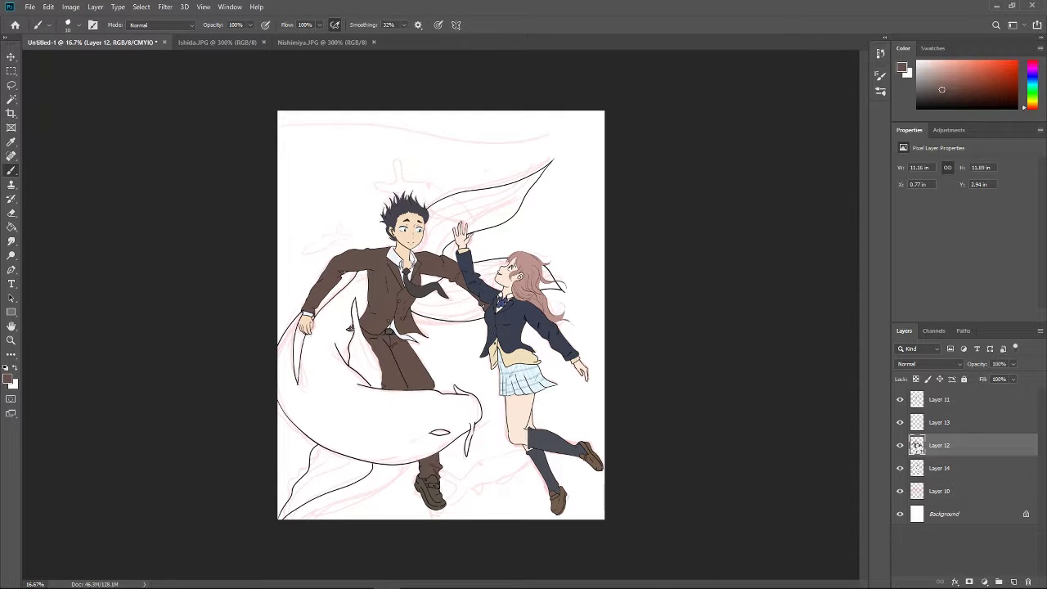
key(alt)
Draw the small koi around the two characters on Layer 14, plus the wavy water surface line across the top
key(alt+bracketleft)
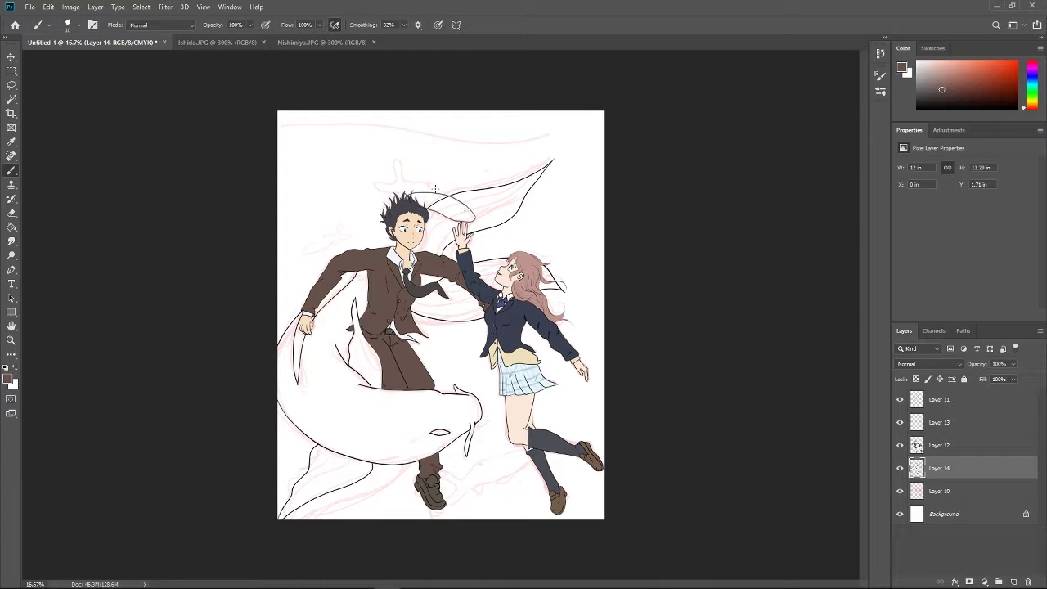
mouse_move(405, 195)
mouse_down()
mouse_move(373, 181)
mouse_move(381, 208)
mouse_up()
key(e)
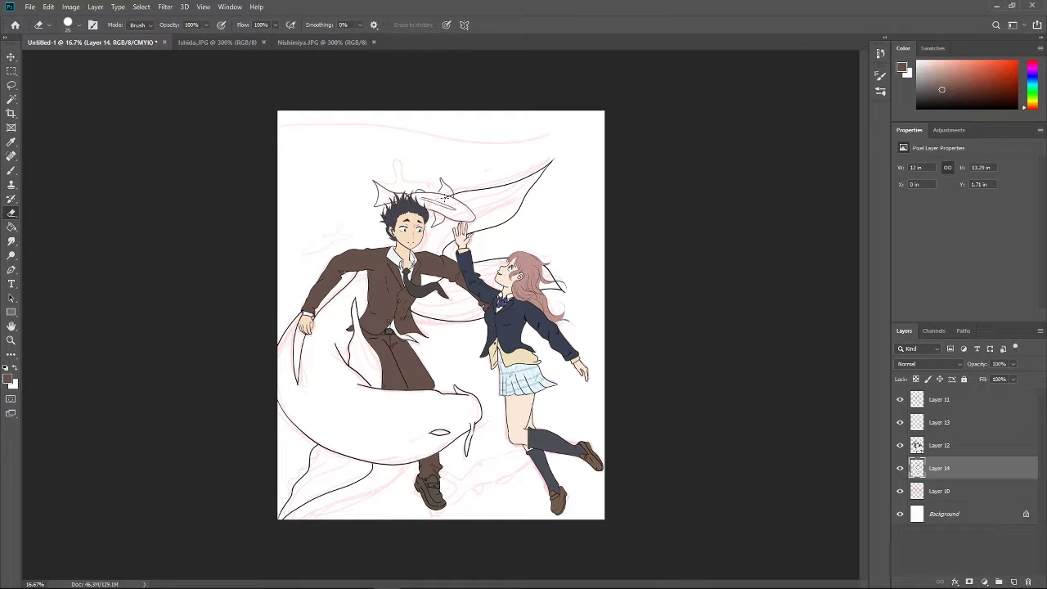
key(b)
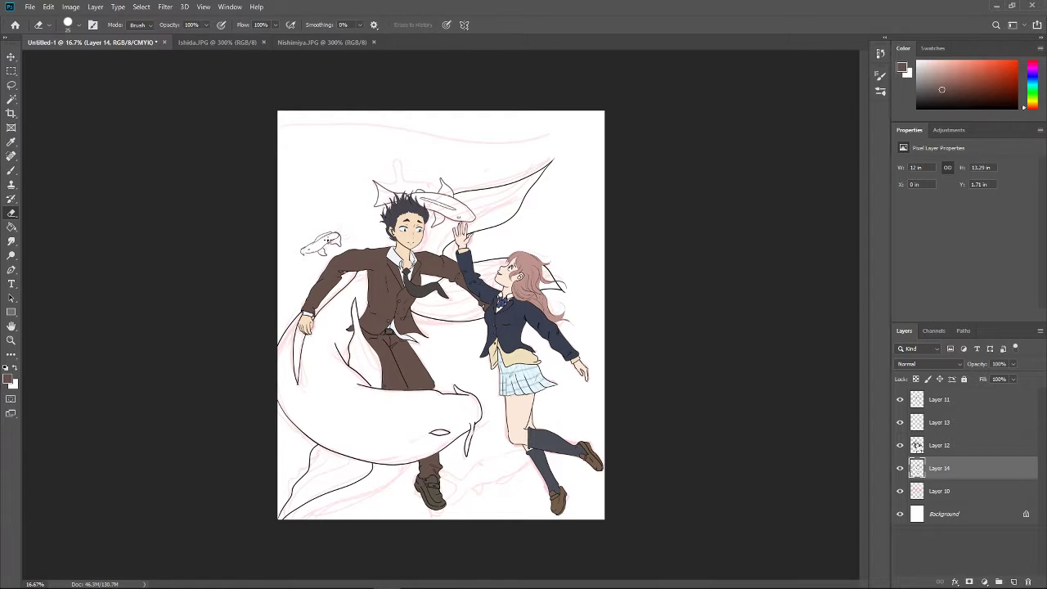
drag(280, 128, 518, 129)
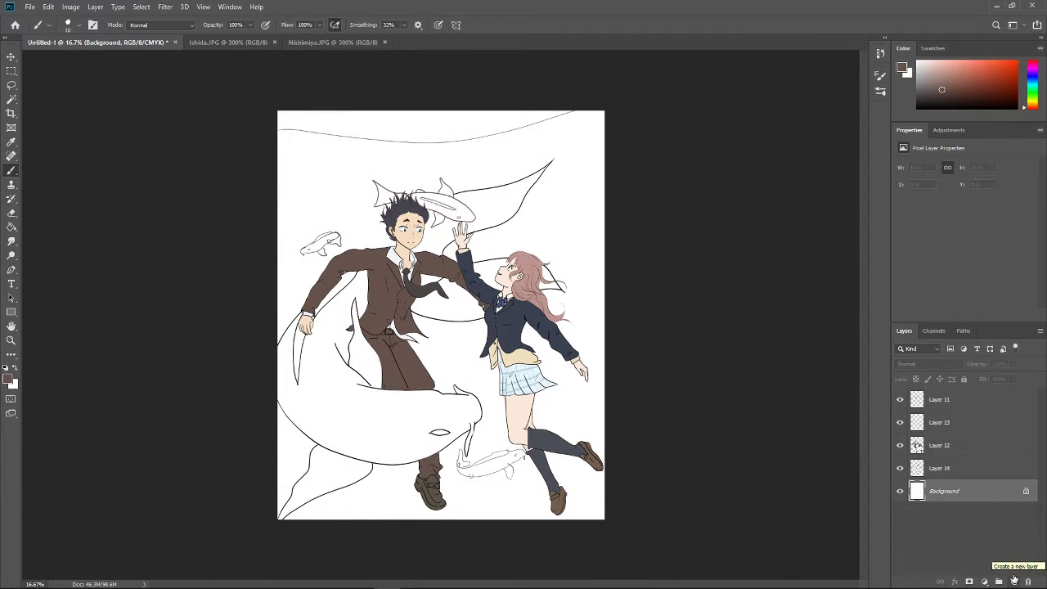
Colour the large koi and the small koi pale peach on new Layer 15 beneath the line art
click(455, 406)
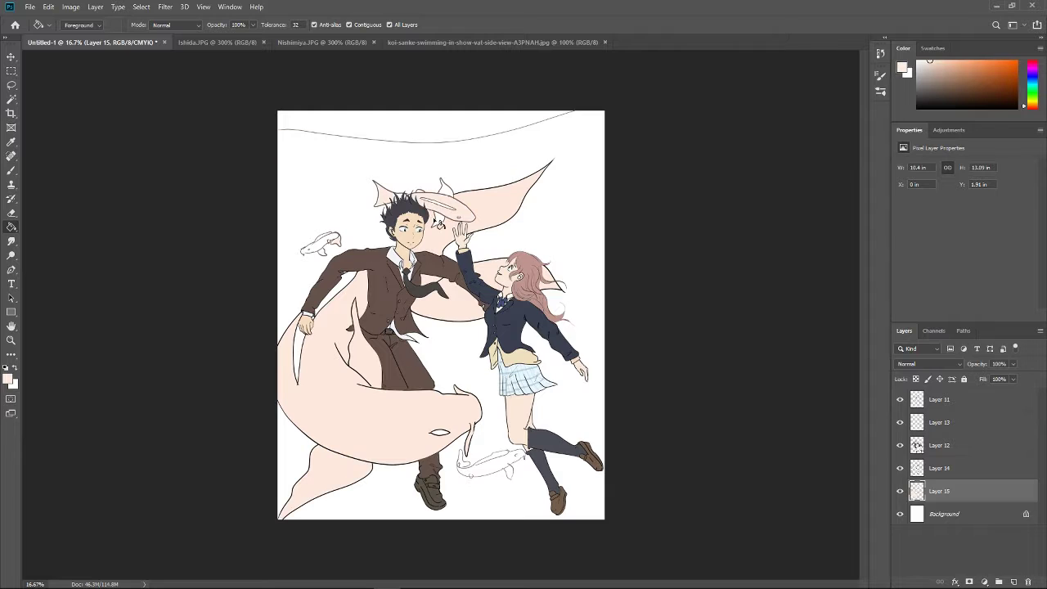
key(b)
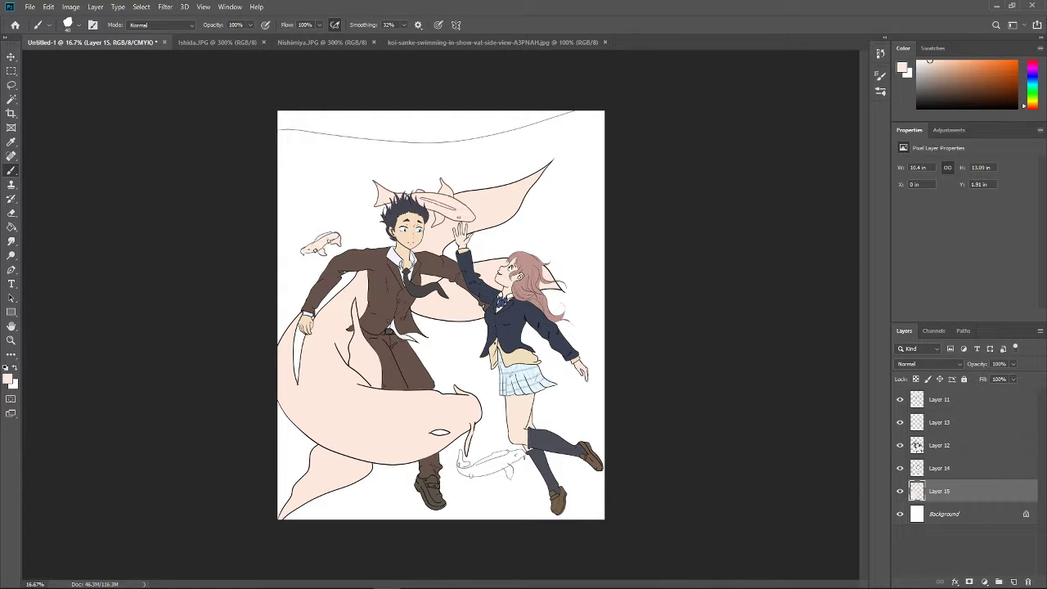
drag(511, 458, 518, 456)
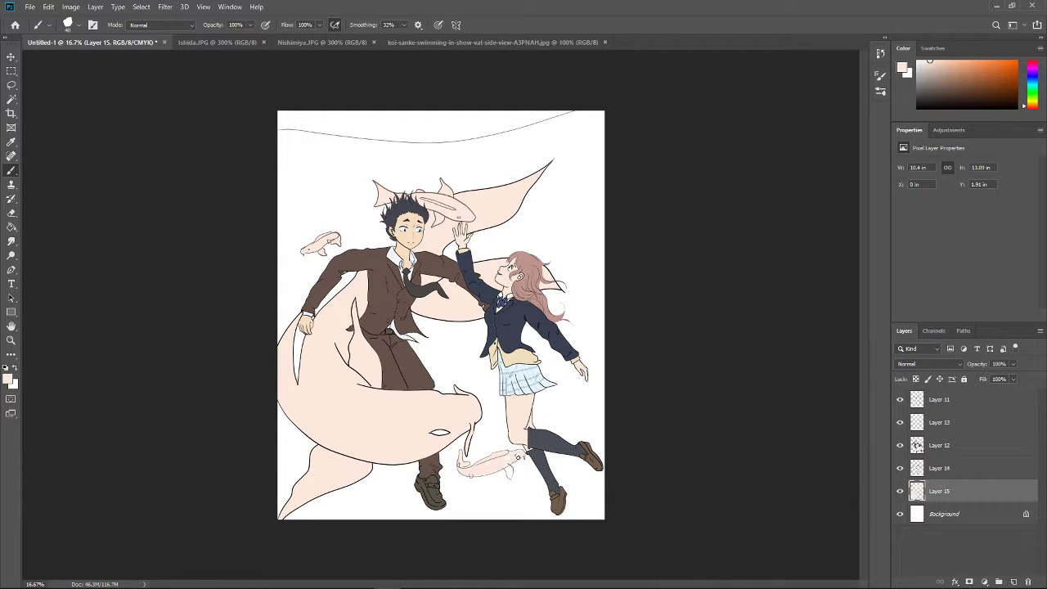
Fill a new layer above the Background with a vertical light-to-dark blue gradient as the water behind the figures
click(954, 521)
key(alt+BackSpace)
click(519, 292)
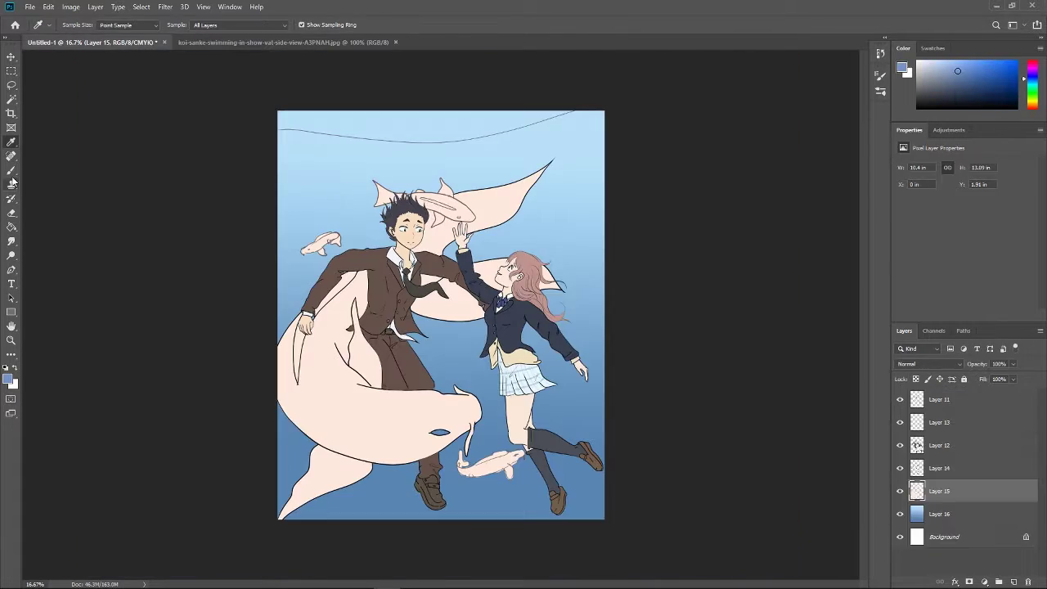
Shade the belly and inner edge of the large koi's body with soft blue strokes using the Mixer Brush
click(11, 170)
click(80, 24)
drag(327, 432, 374, 452)
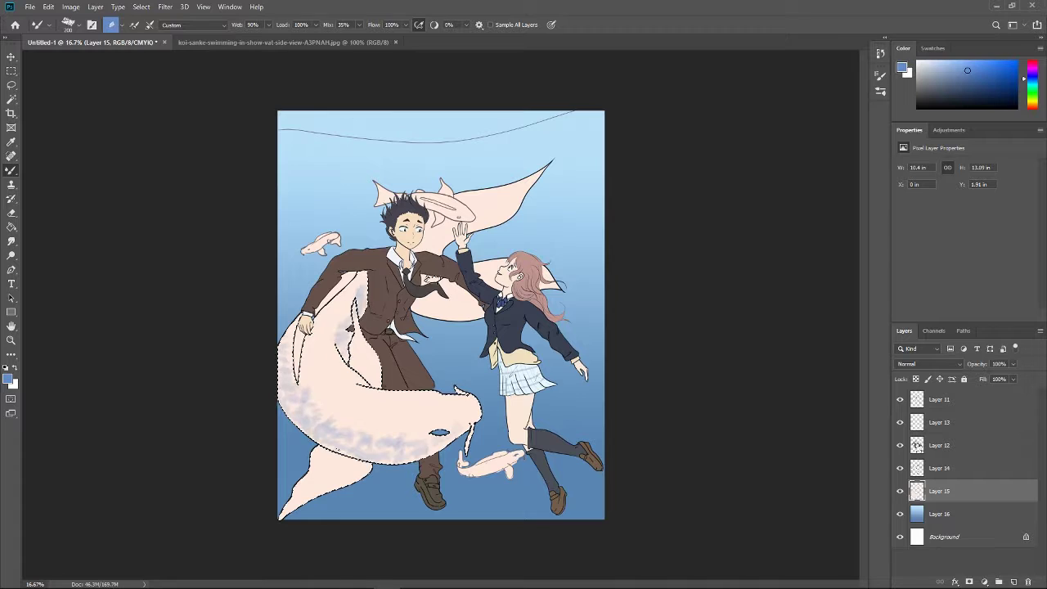
Paint red patches sampled from the koi photo along the large koi's back and head, blending in pale peach between them
key(ctrl+Tab)
alt+click(330, 408)
key(ctrl+Tab)
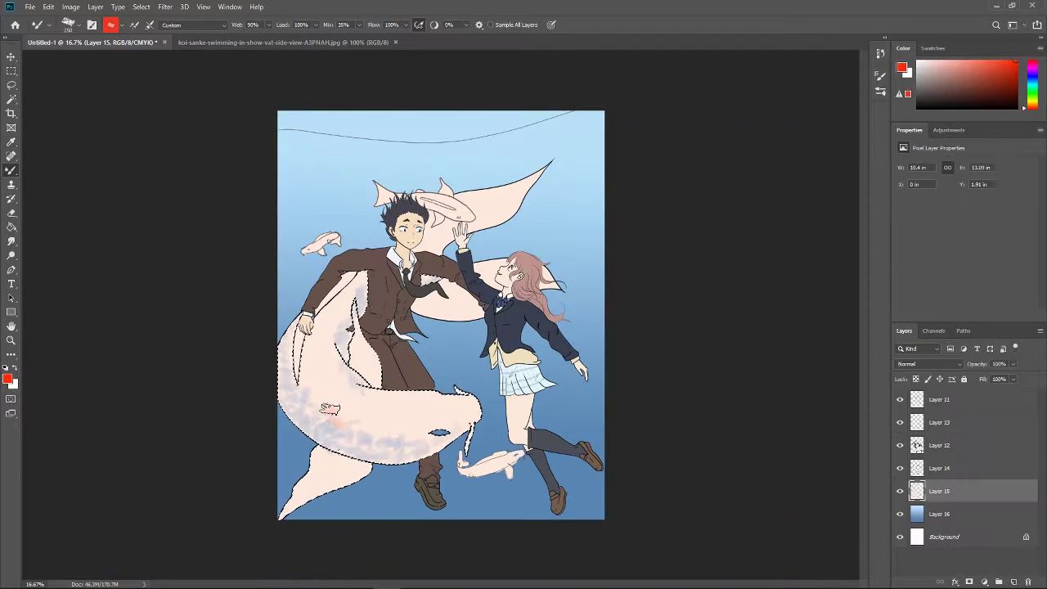
mouse_move(311, 372)
mouse_down()
mouse_move(341, 307)
mouse_move(425, 279)
mouse_up()
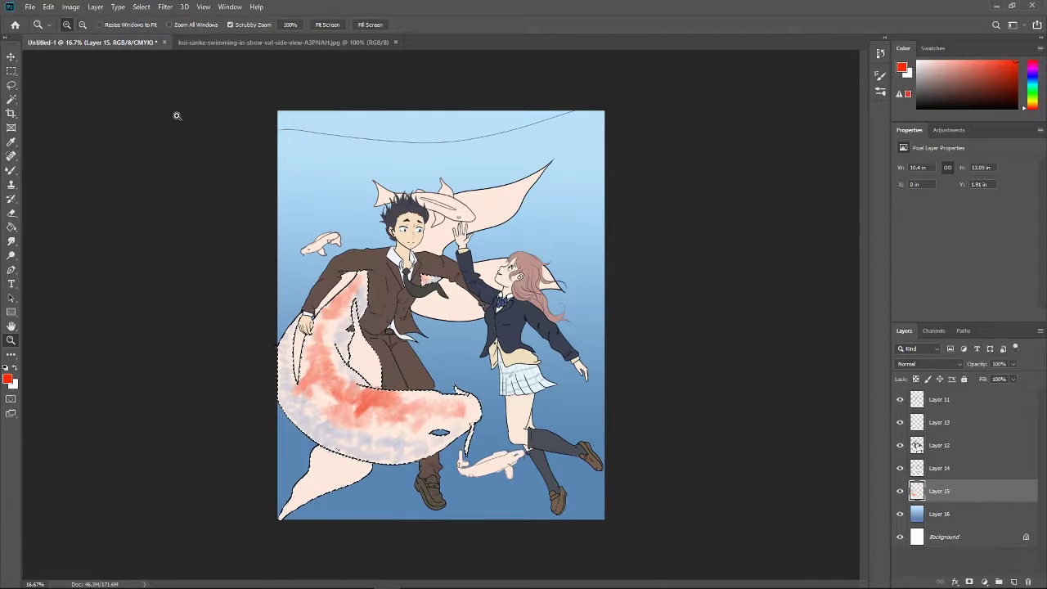
drag(384, 394, 361, 411)
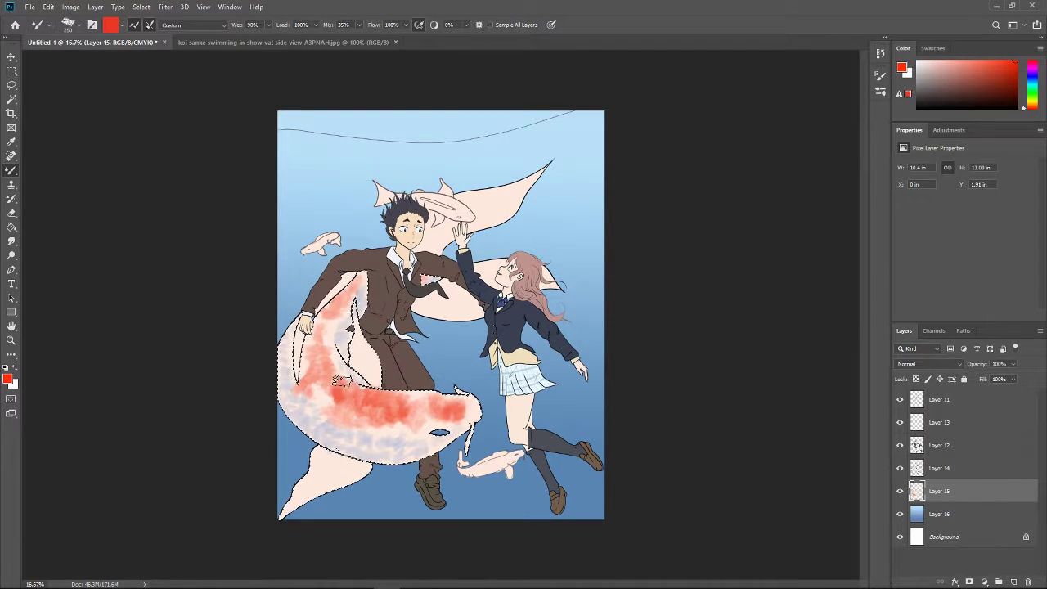
alt+click(326, 405)
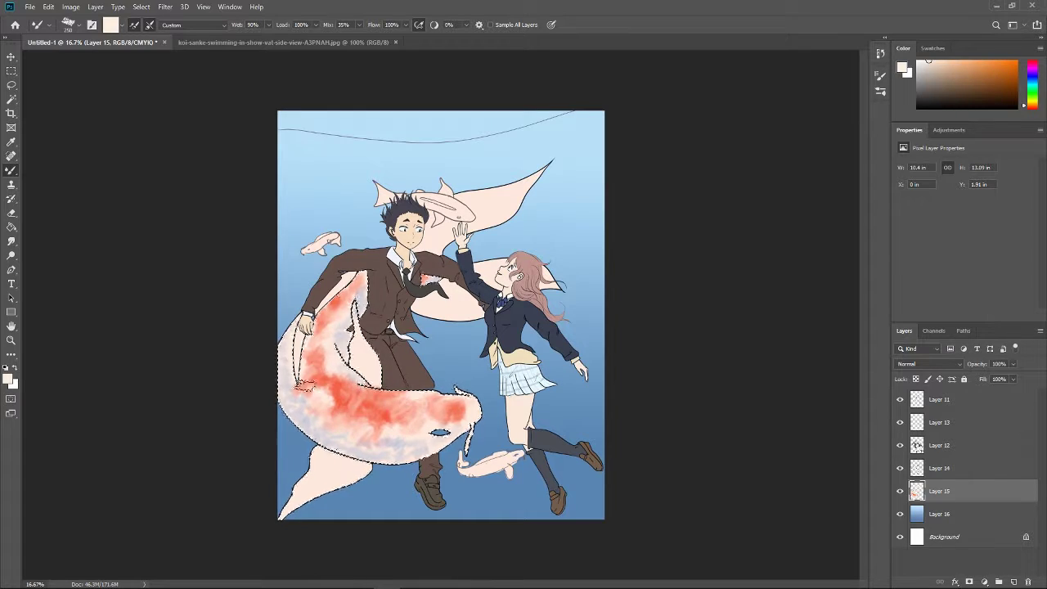
Add black and dark red markings plus cream touches to the large koi's body, using colours sampled from the koi photo
click(368, 42)
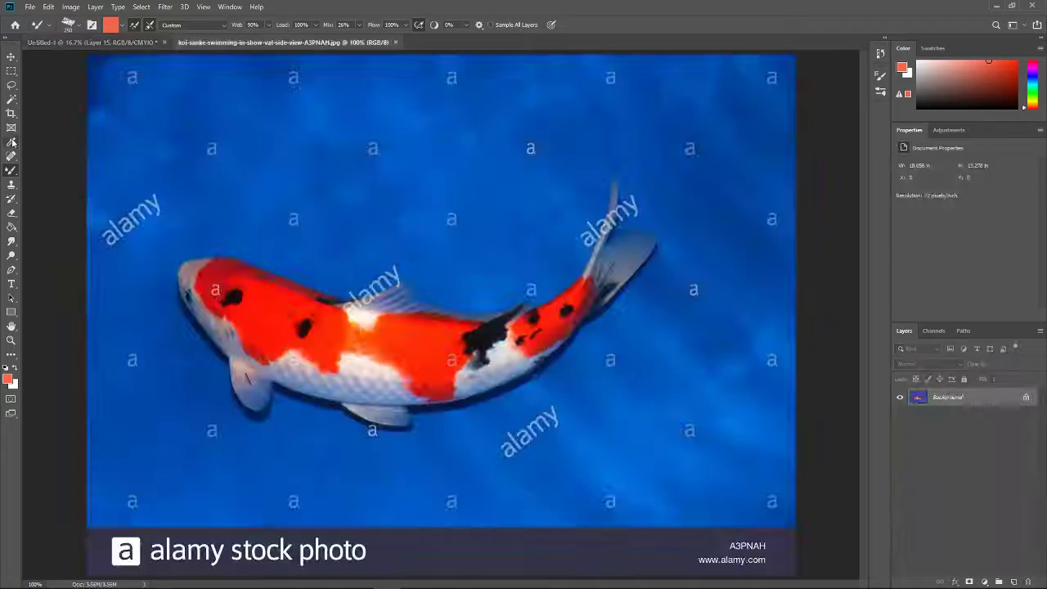
key(ctrl+Tab)
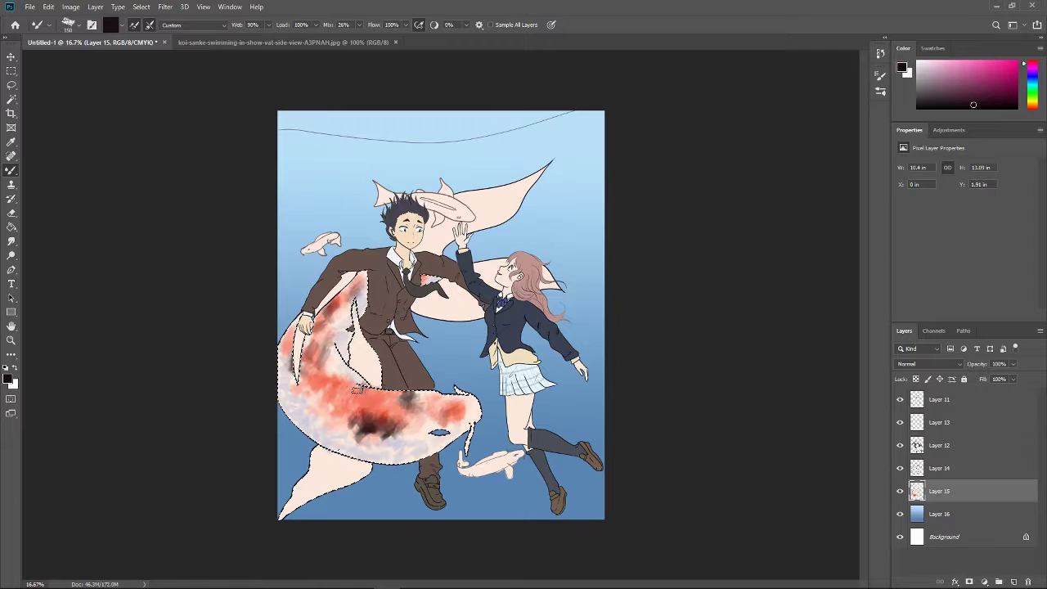
key(ctrl+Tab)
key(ctrl+Tab)
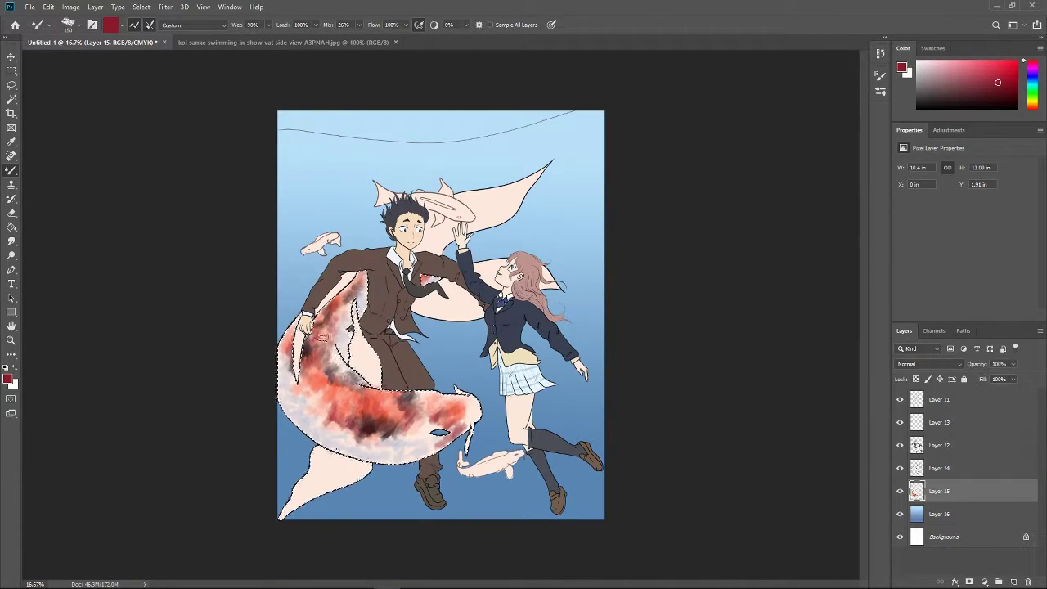
key(ctrl+Tab)
alt+click(315, 360)
key(ctrl+Tab)
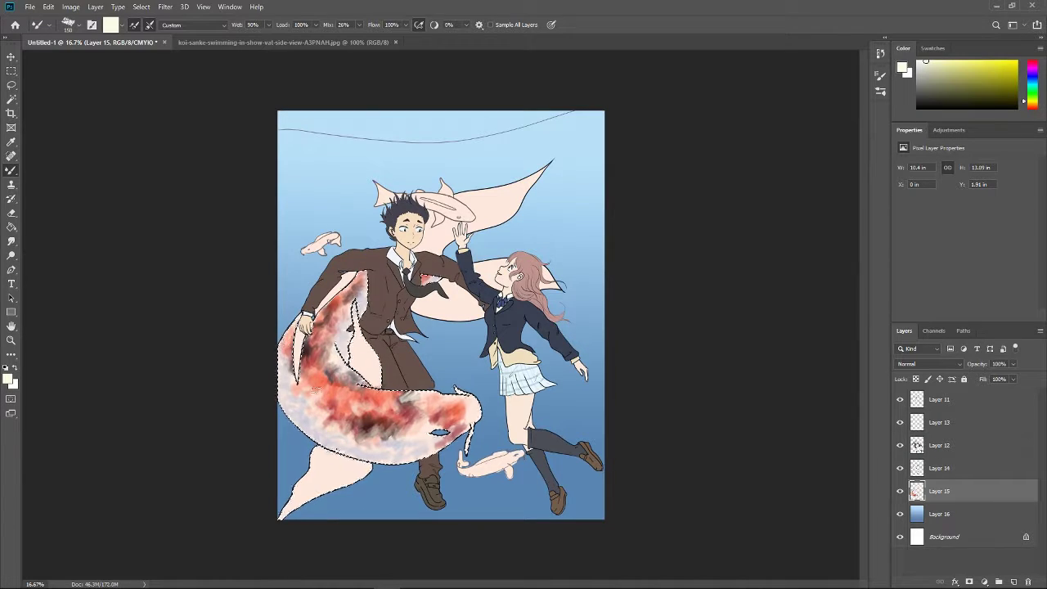
Paint orange sampled from the koi photo into the large koi's markings at 7% mix, with dark brown and pale peach accents
key(ctrl+Tab)
alt+click(311, 328)
key(ctrl+Tab)
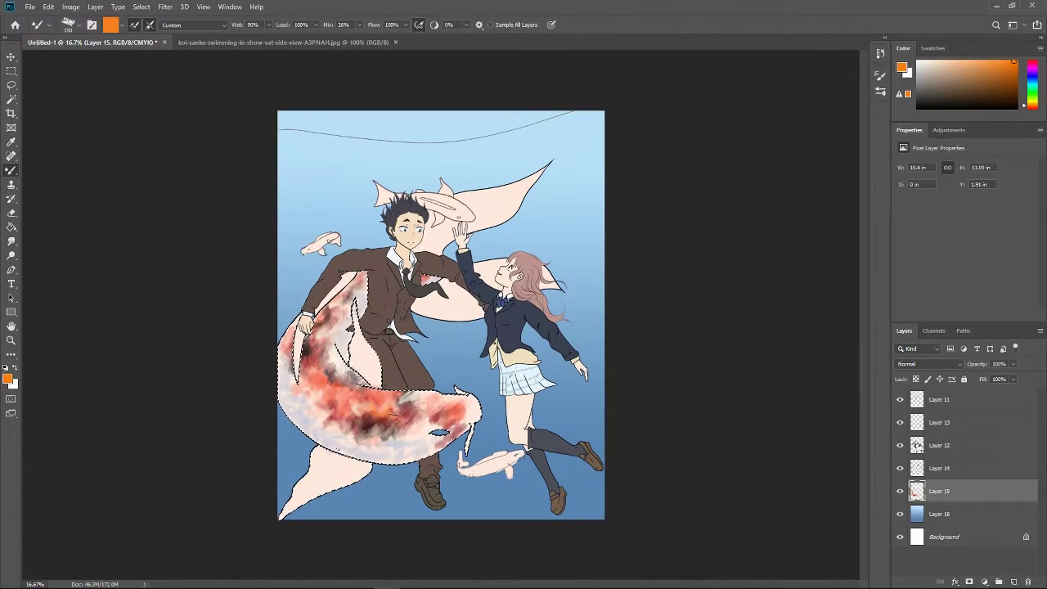
key(shift+0)
key(shift+7)
drag(372, 406, 317, 360)
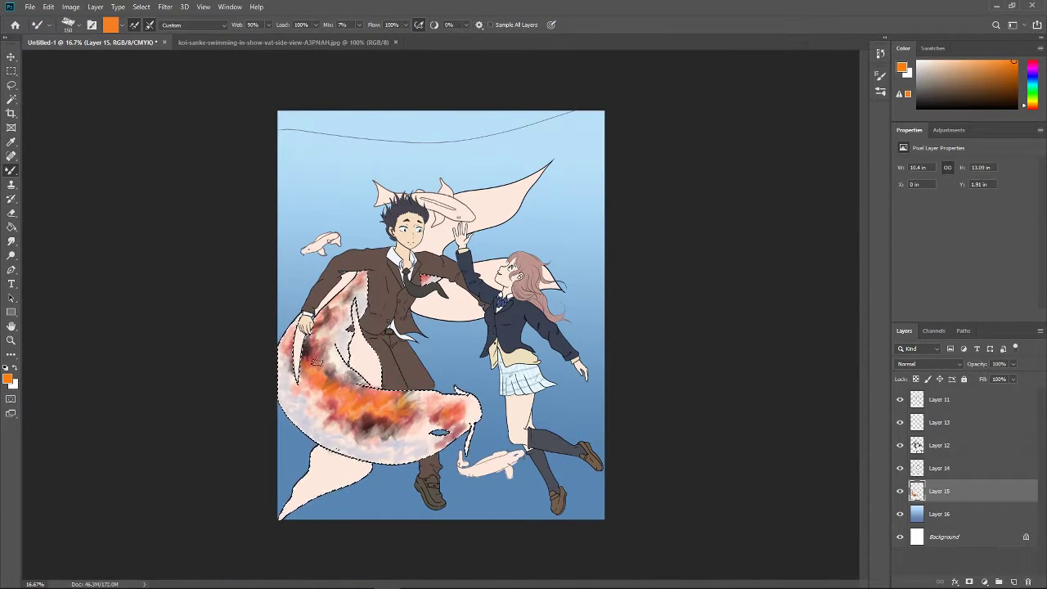
alt+click(377, 424)
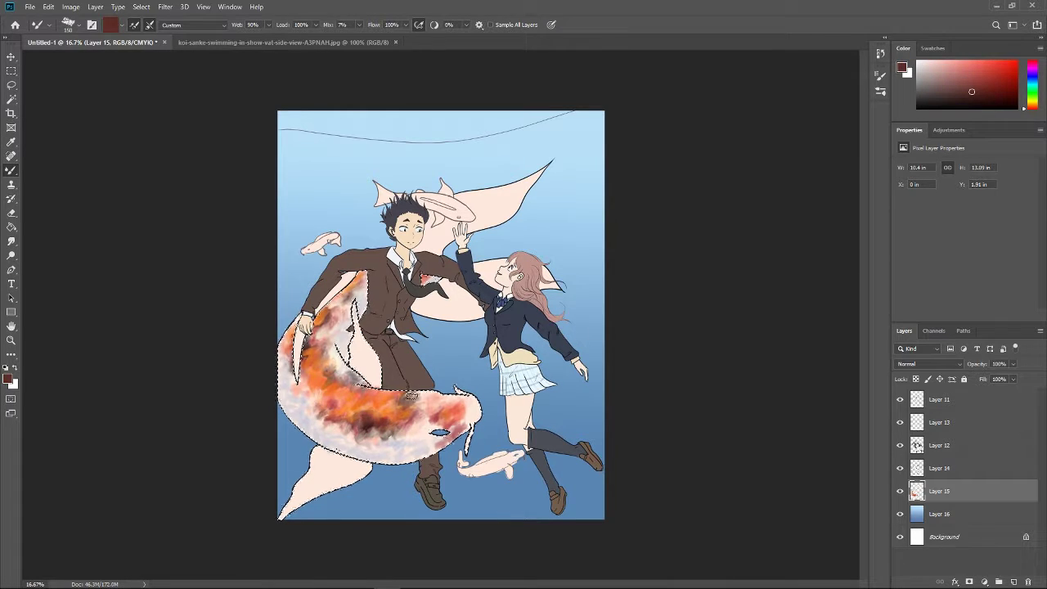
alt+click(411, 396)
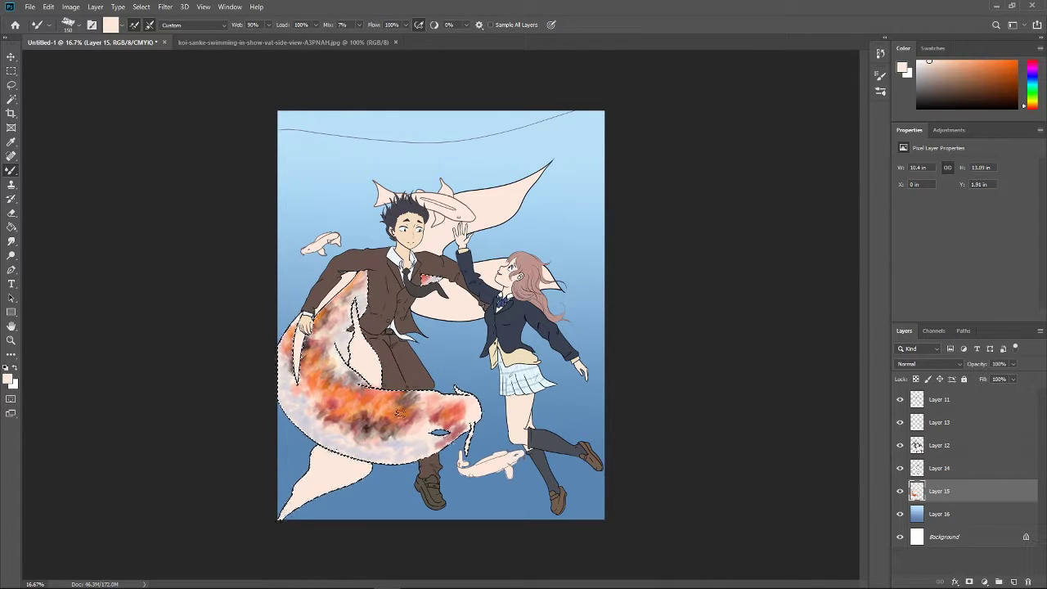
Hide the line art on Layer 14 and paint the large koi's eye near-black with a light grey highlight
click(900, 468)
click(900, 468)
click(900, 468)
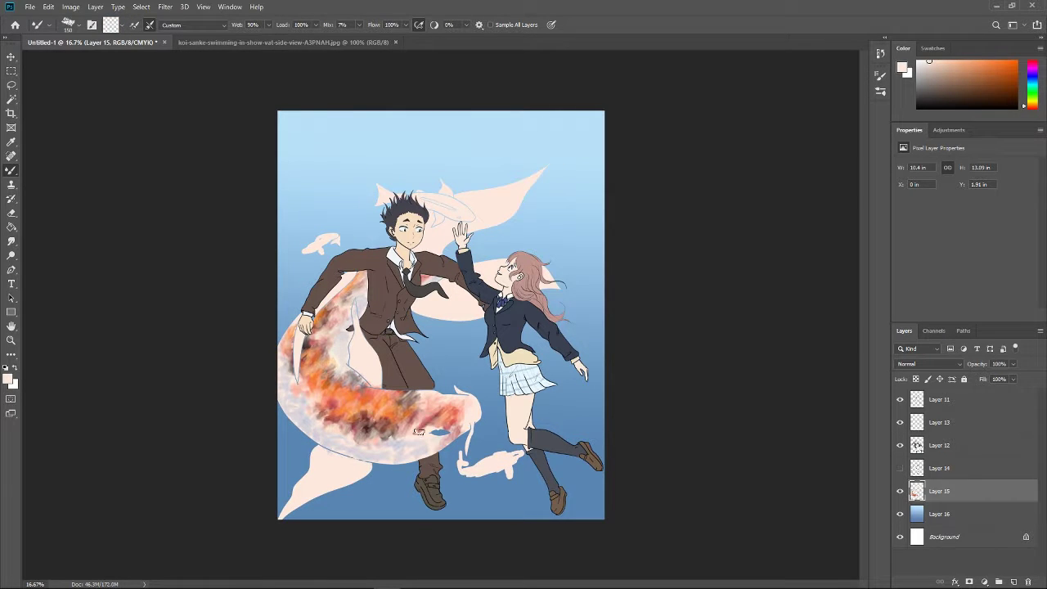
key(x)
click(439, 431)
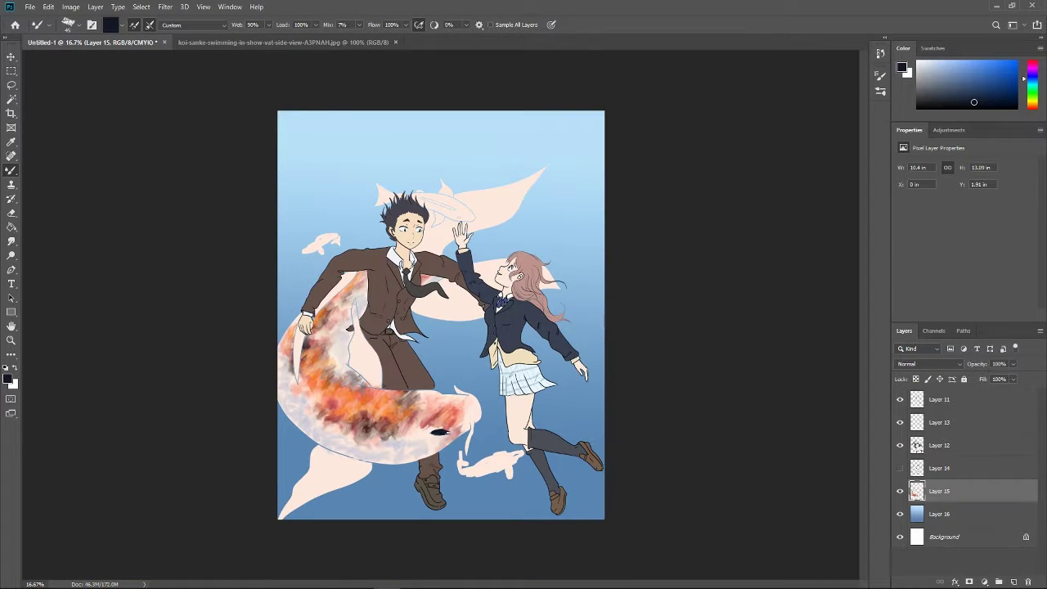
key(x)
key(shift+b)
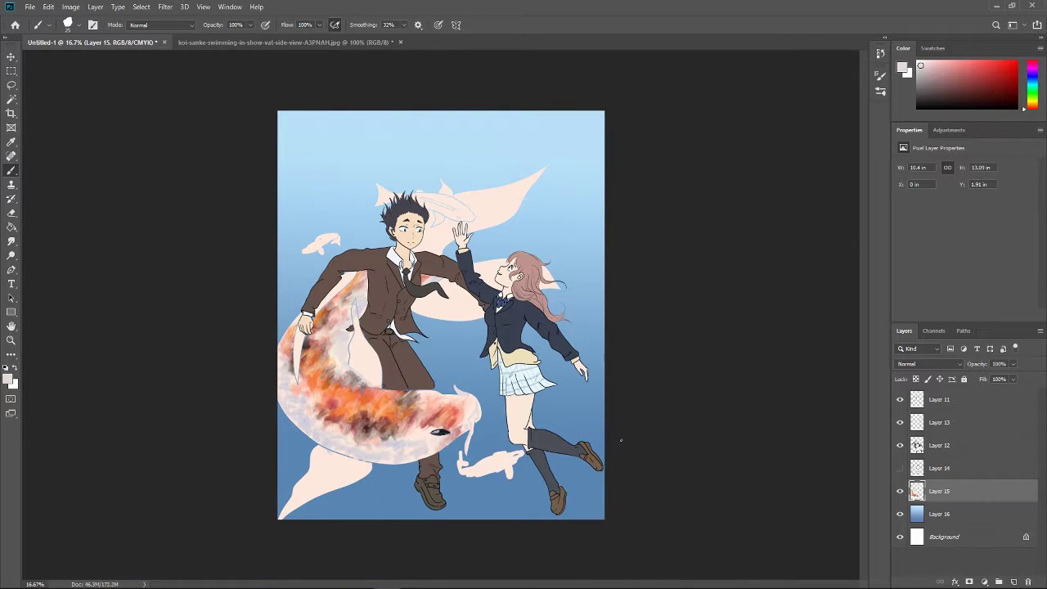
Smudge the large koi's markings along the body at 100% strength to blend the strokes
key(r)
mouse_move(335, 413)
mouse_down()
mouse_move(389, 417)
mouse_move(320, 399)
mouse_move(327, 326)
mouse_move(348, 332)
mouse_up()
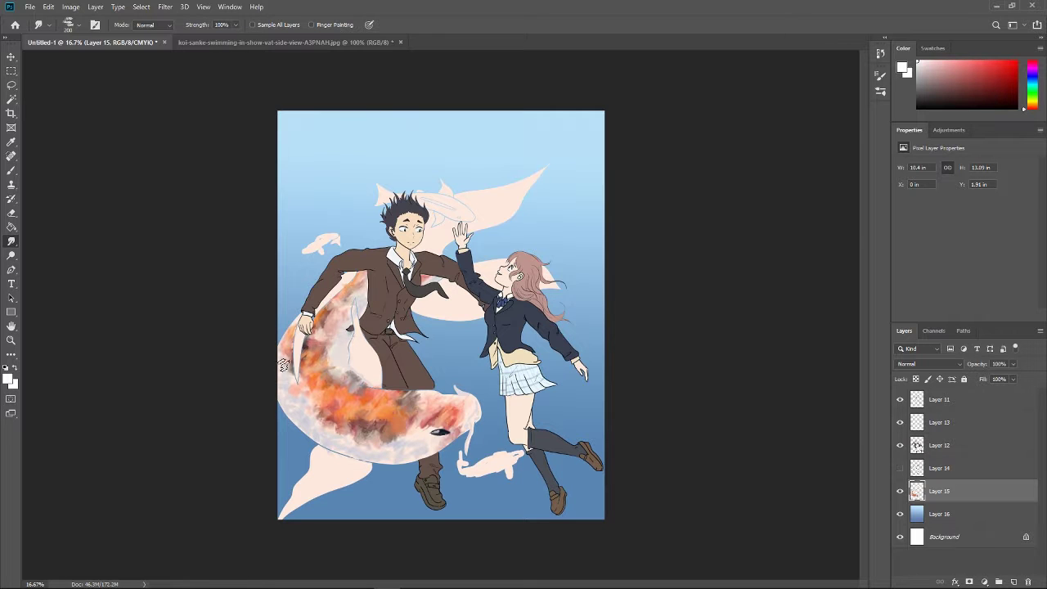
mouse_move(413, 421)
mouse_down()
mouse_move(463, 415)
mouse_move(412, 441)
mouse_move(337, 367)
mouse_move(348, 406)
mouse_move(336, 410)
mouse_move(500, 375)
mouse_move(298, 361)
mouse_move(373, 355)
mouse_up()
Blend pale lavender along the large koi's belly with the Mixer Brush and work white scale-like dabs through its markings
right_click(10, 170)
click(49, 208)
alt+click(337, 358)
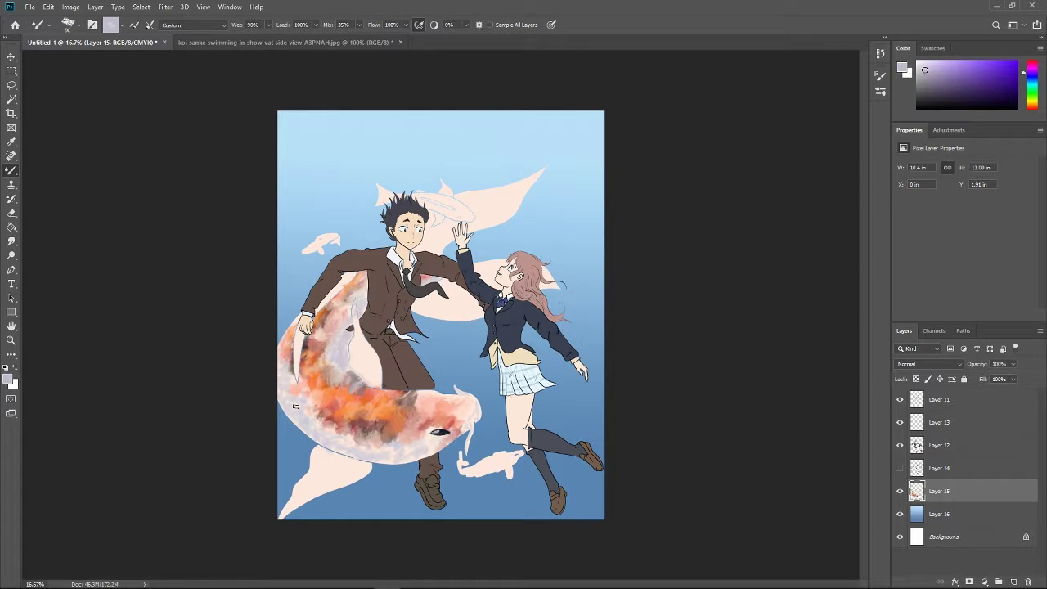
alt+click(335, 393)
key(shift+0)
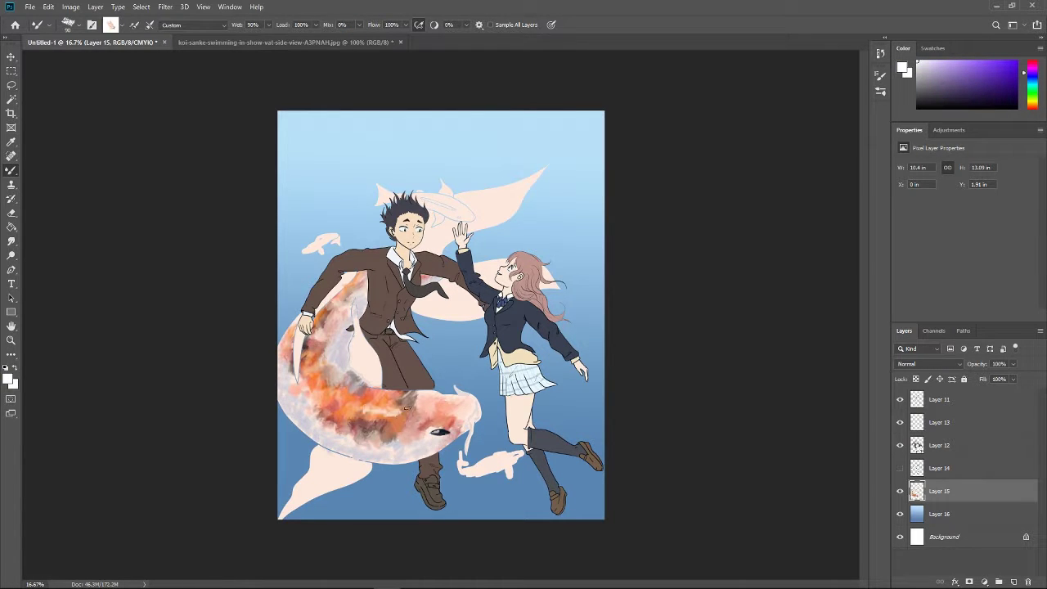
mouse_move(408, 407)
mouse_down()
mouse_move(323, 386)
mouse_move(315, 320)
mouse_up()
mouse_move(385, 421)
mouse_down()
mouse_move(536, 417)
mouse_move(393, 420)
mouse_up()
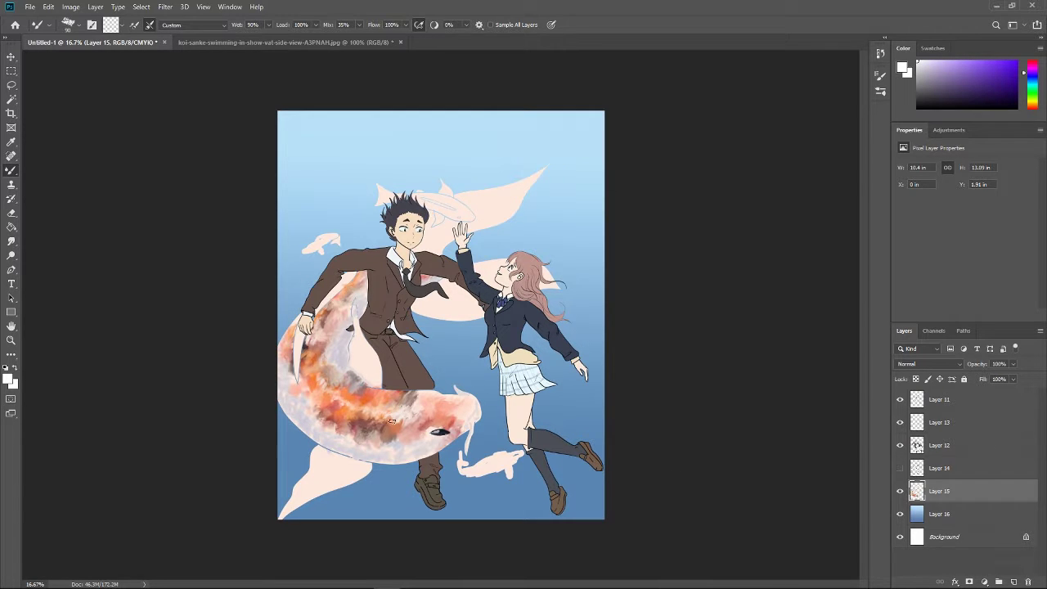
Select the large koi's lower fin and paint translucent whitish streaks across it with the Mixer Brush
key(ctrl+Tab)
key(ctrl+Tab)
key(w)
key(shift+w)
click(327, 483)
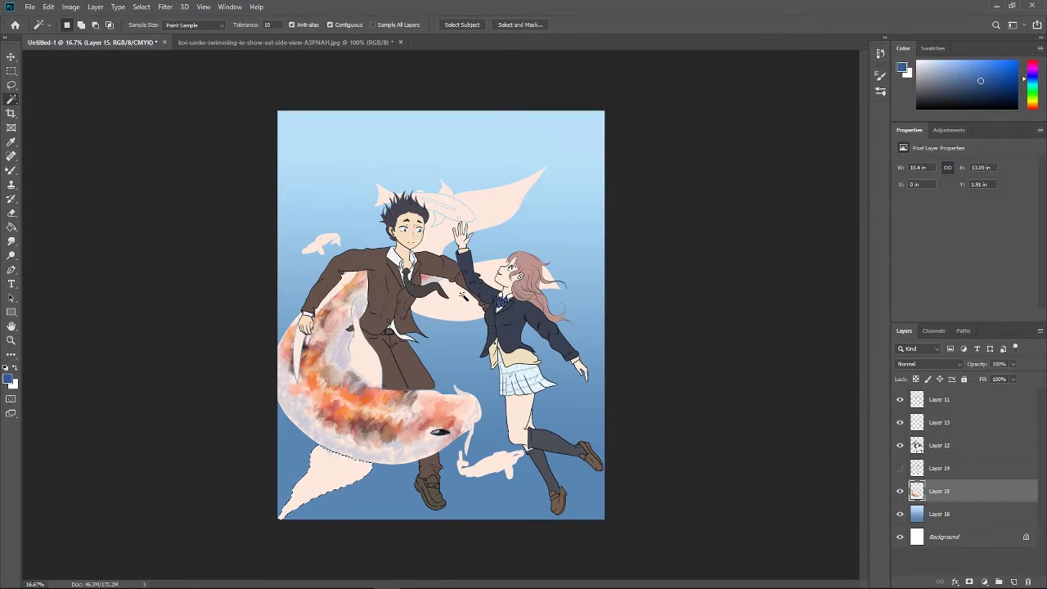
right_click(10, 169)
click(58, 204)
mouse_move(323, 454)
mouse_down()
mouse_move(343, 490)
mouse_move(295, 508)
mouse_move(360, 454)
mouse_up()
key(ctrl+d)
Fade the large koi's lower fin into the water with a larger Eraser at 38% opacity
key(e)
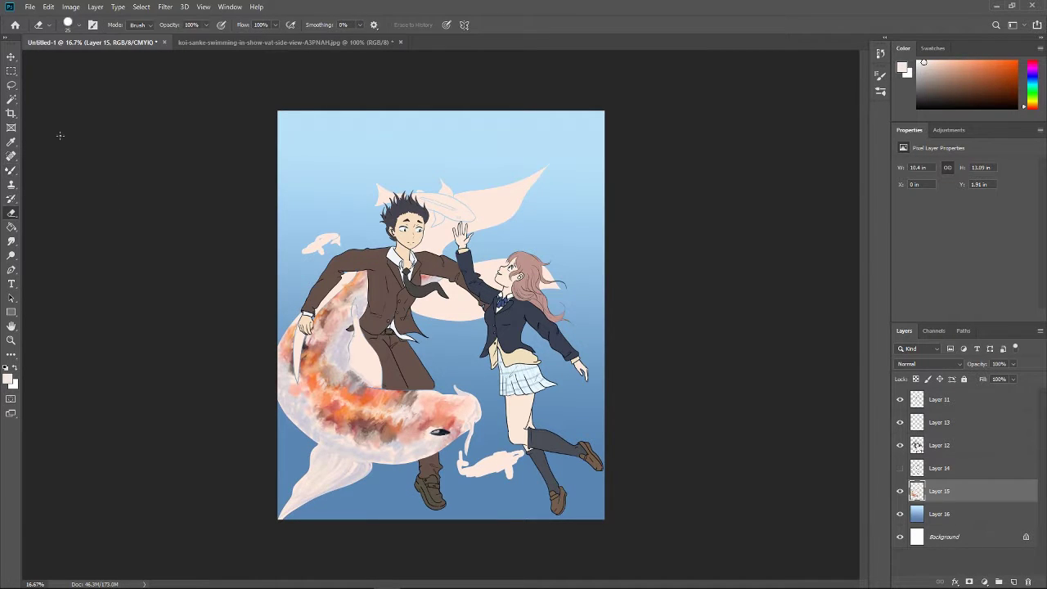
key(3)
key(8)
key(bracketright)
mouse_move(278, 519)
mouse_down()
mouse_move(303, 501)
mouse_move(284, 499)
mouse_move(328, 493)
mouse_move(354, 462)
mouse_up()
Paint pale grey-blue streaks on the large koi's fin beside the boy's trousers and the narrow fin below his hand
right_click(10, 169)
click(57, 204)
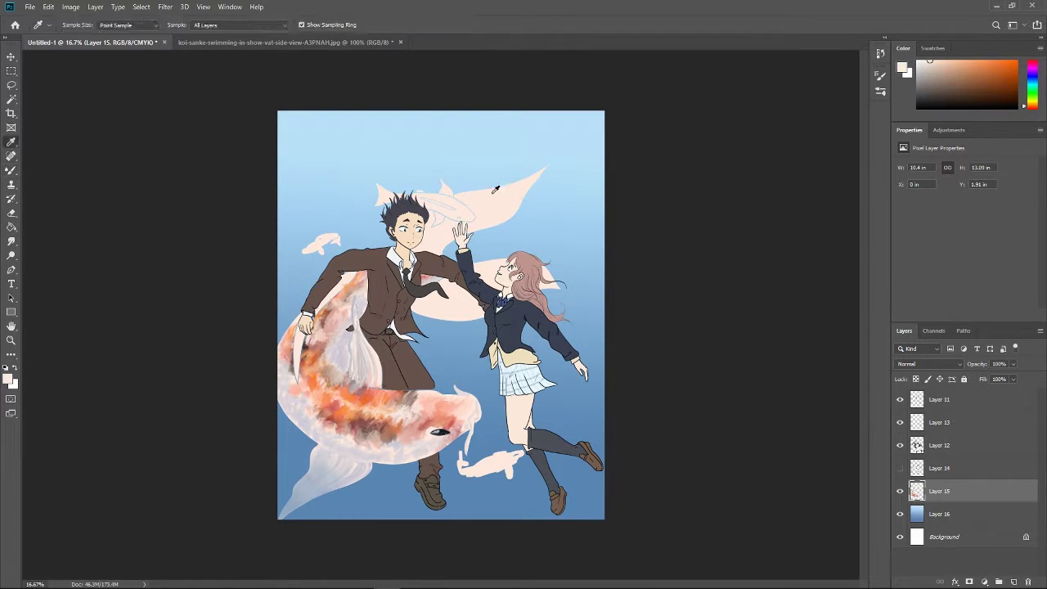
alt+click(364, 364)
alt+click(360, 360)
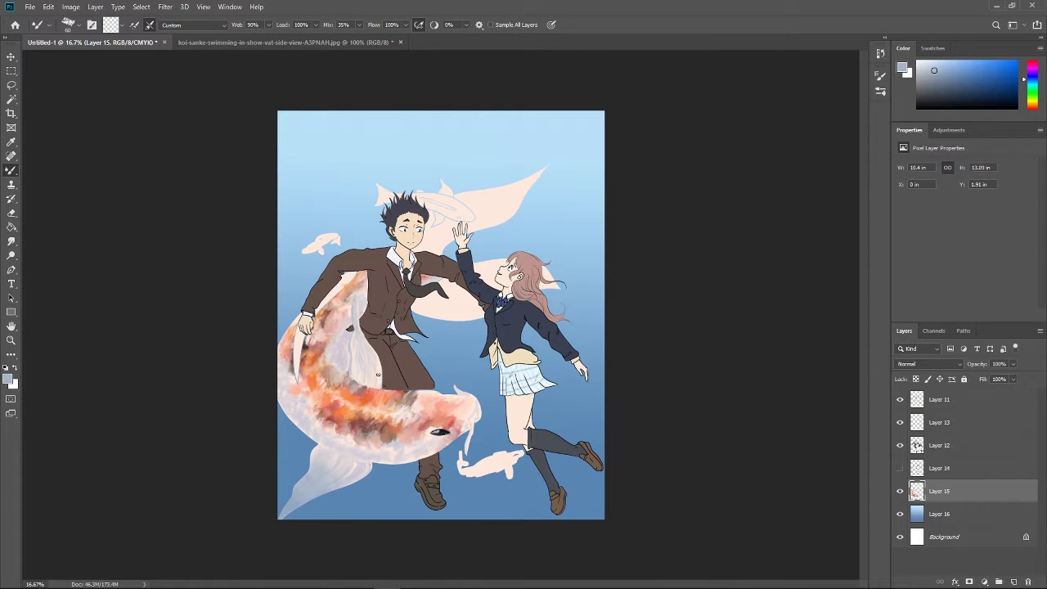
key(w)
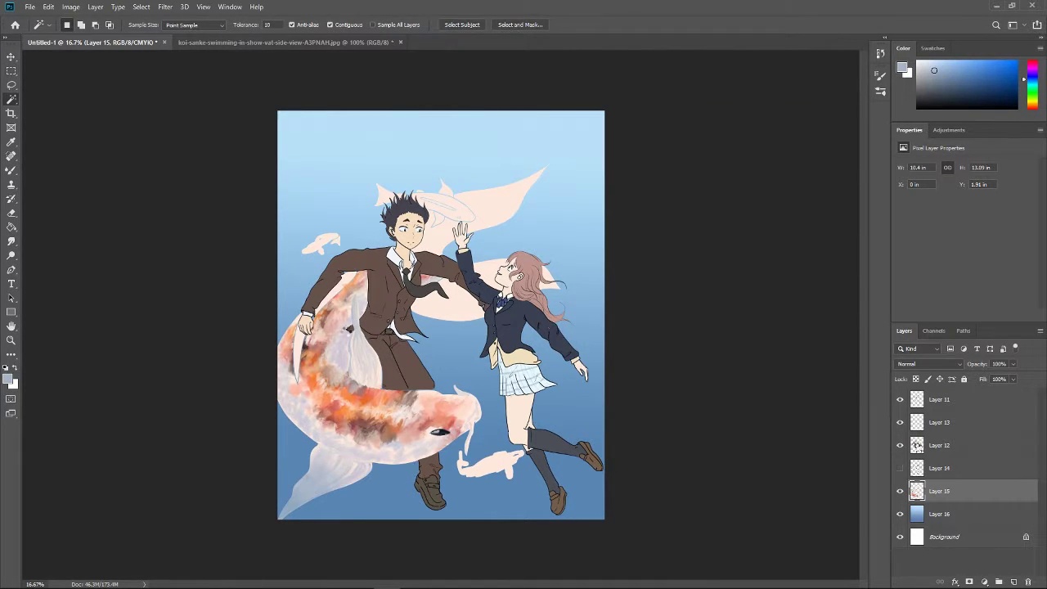
click(318, 337)
key(b)
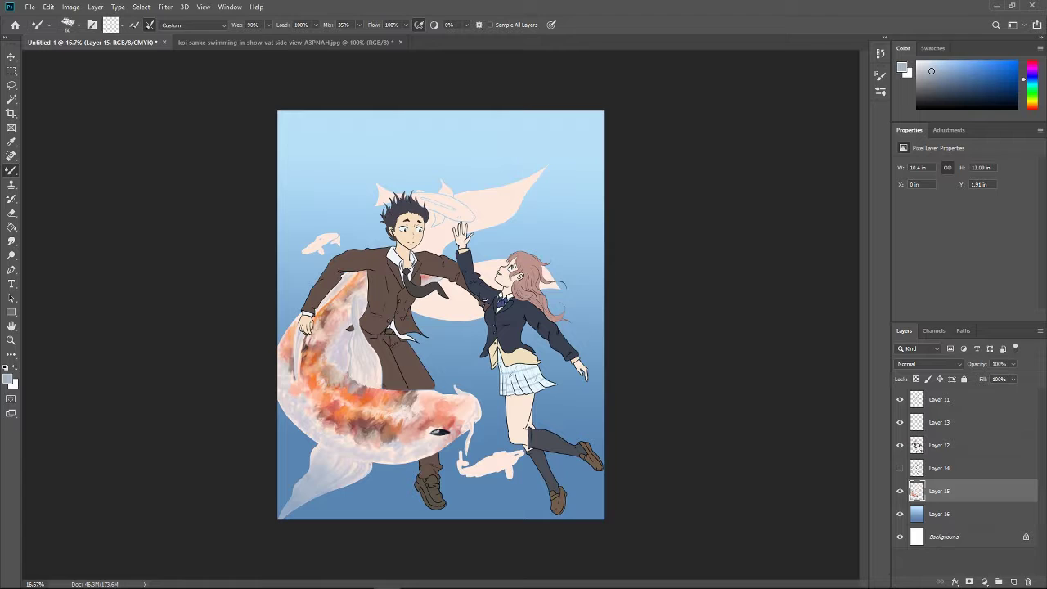
Streak both lobes of the large koi's tail with pale grey and fade them with the Eraser at 38% opacity
key(w)
click(499, 196)
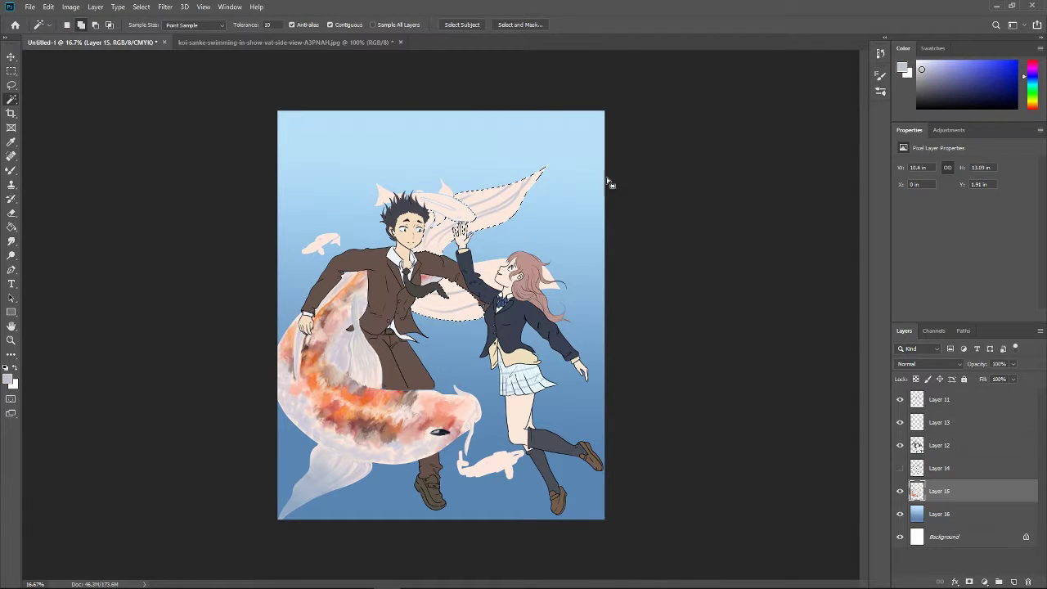
key(b)
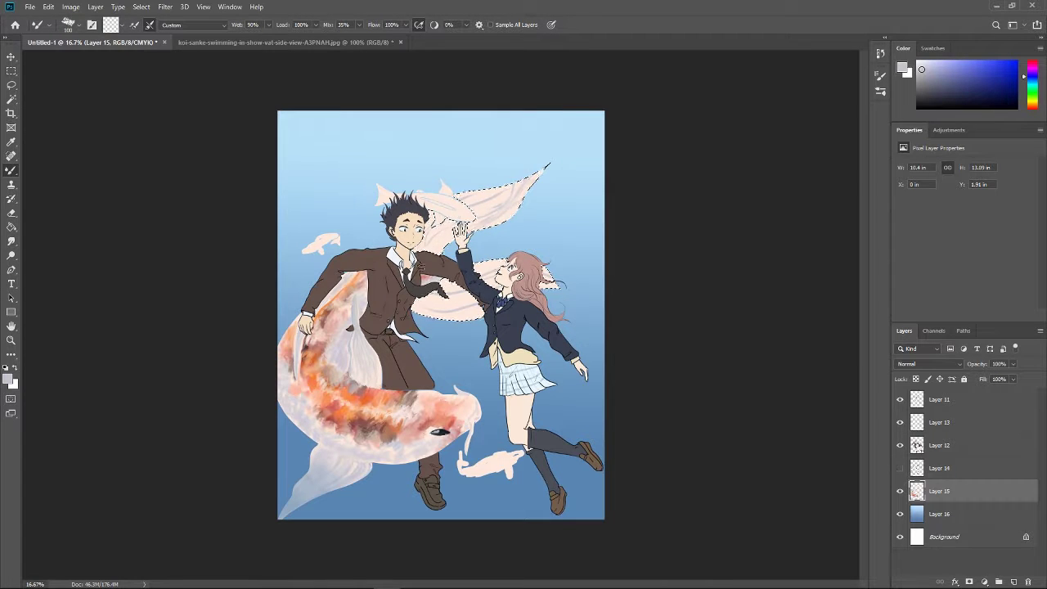
mouse_move(487, 211)
mouse_down()
mouse_move(454, 225)
mouse_move(474, 205)
mouse_move(442, 233)
mouse_move(508, 182)
mouse_move(458, 221)
mouse_move(450, 298)
mouse_move(490, 205)
mouse_move(458, 229)
mouse_move(490, 212)
mouse_move(450, 303)
mouse_move(466, 225)
mouse_move(548, 278)
mouse_up()
key(ctrl+d)
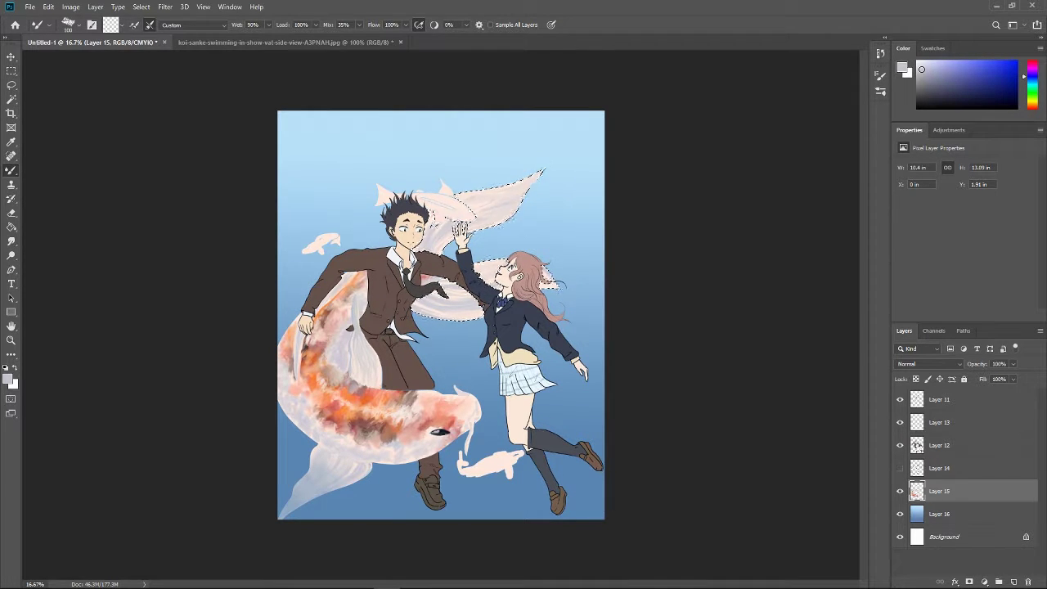
key(e)
mouse_move(531, 184)
mouse_down()
mouse_move(491, 215)
mouse_move(491, 294)
mouse_up()
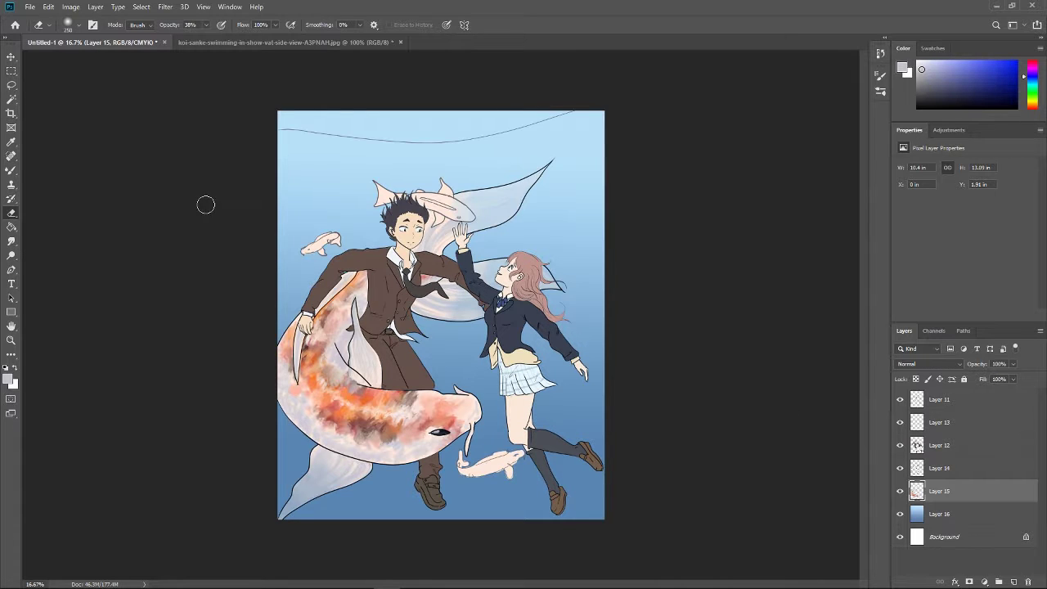
Select the small koi by the girl's feet and paint orange patches with pale blue-grey touches using the Mixer Brush
click(12, 169)
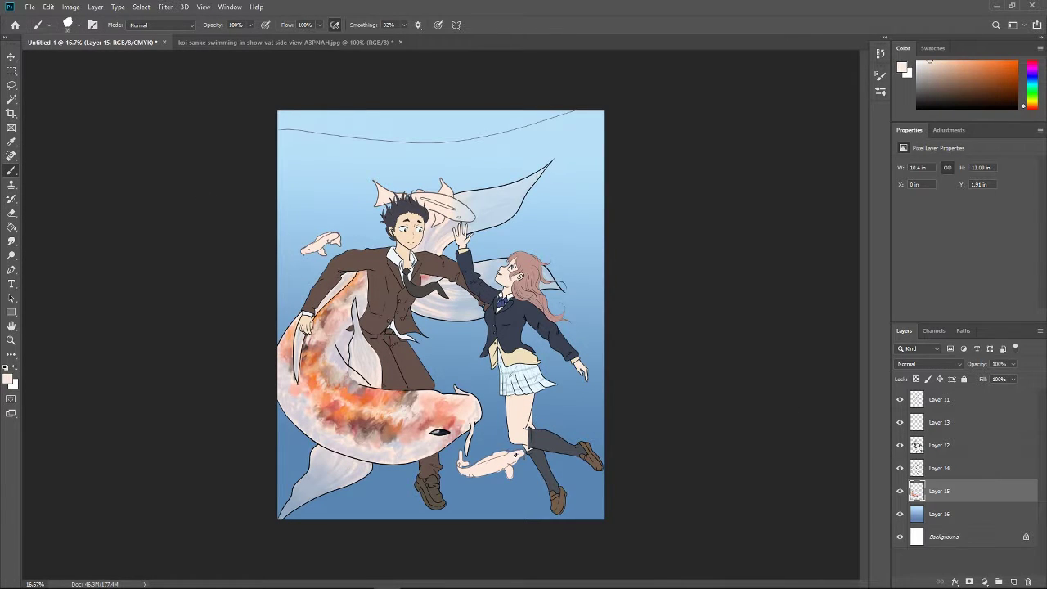
key(e)
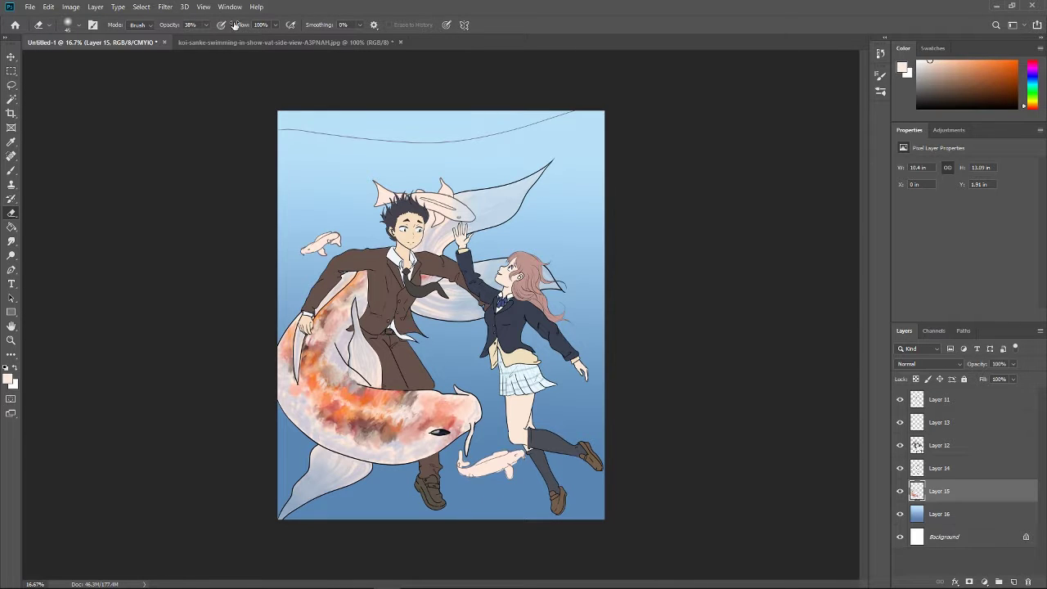
click(11, 170)
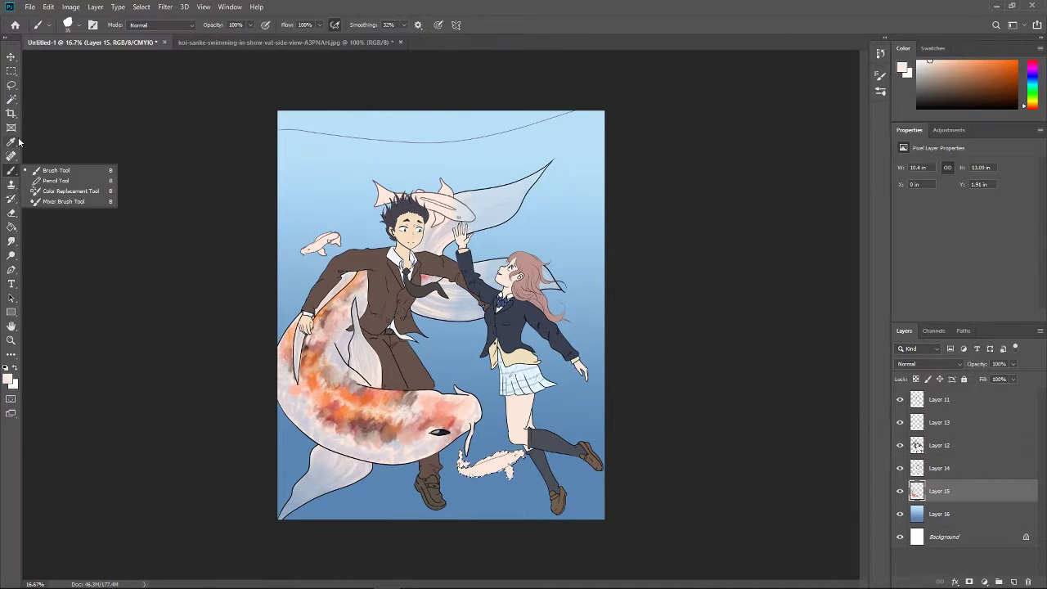
click(63, 201)
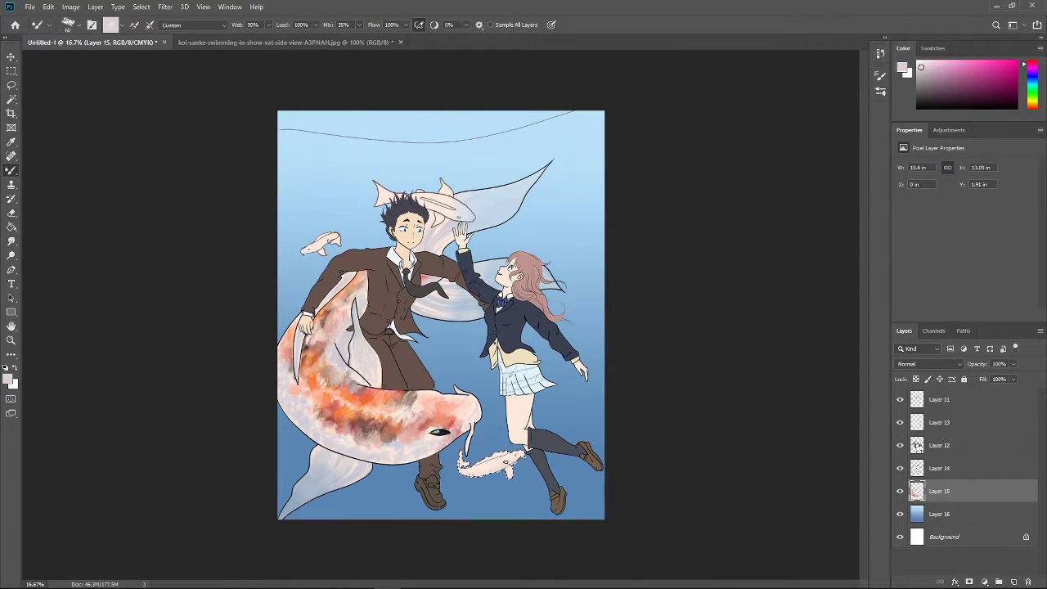
drag(471, 464, 507, 465)
alt+click(495, 463)
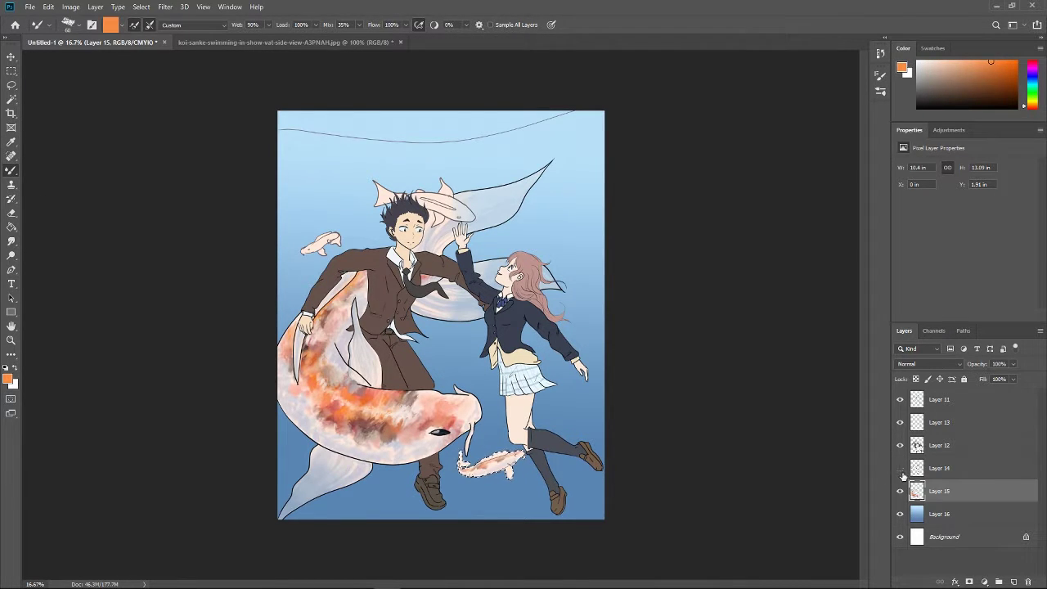
alt+click(473, 466)
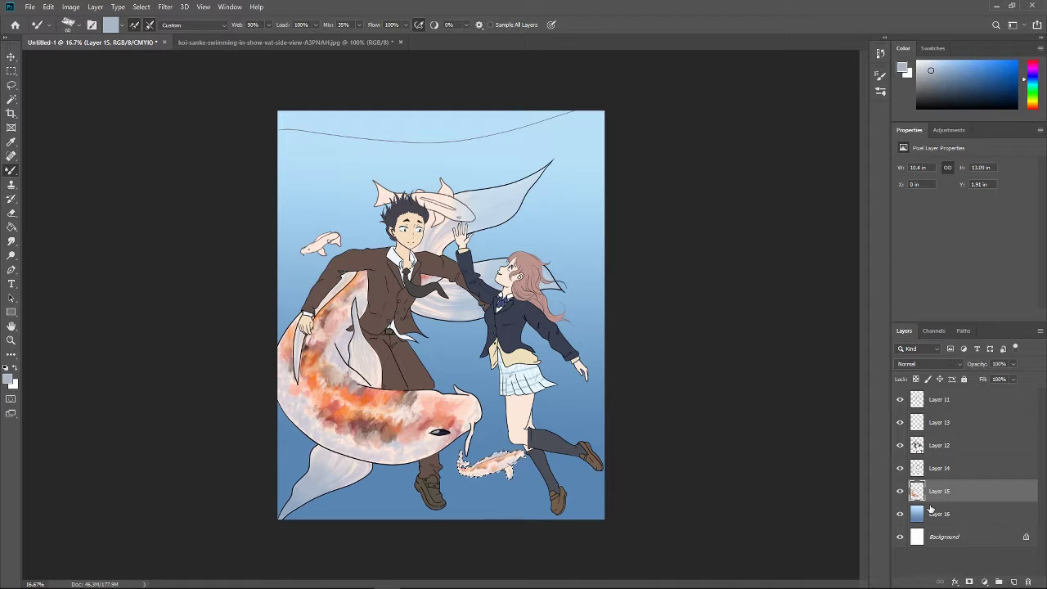
With the line art hidden, add the lower small koi's dark eye and blend lavender shading along its underside
key(d)
click(68, 25)
click(900, 468)
key(e)
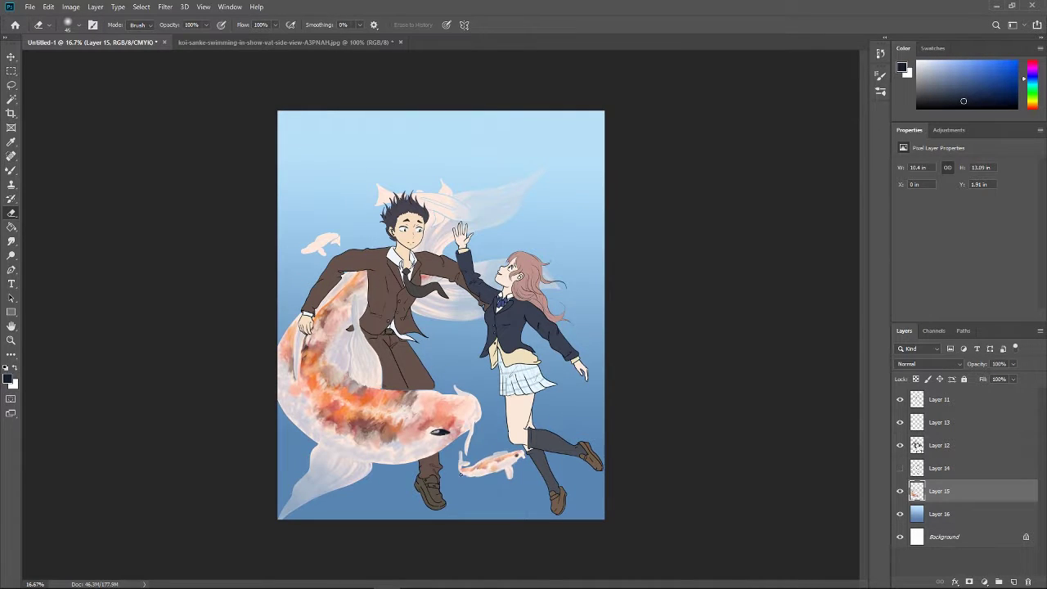
key(b)
click(68, 24)
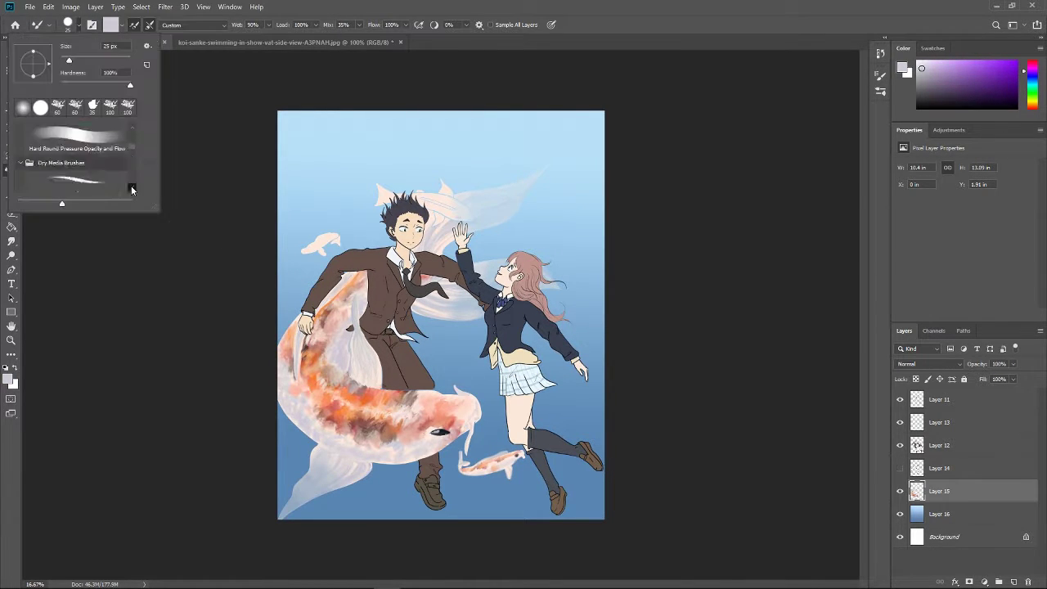
double_click(133, 189)
alt+click(498, 468)
mouse_move(475, 473)
mouse_down()
mouse_move(513, 482)
mouse_move(460, 454)
mouse_move(466, 471)
mouse_up()
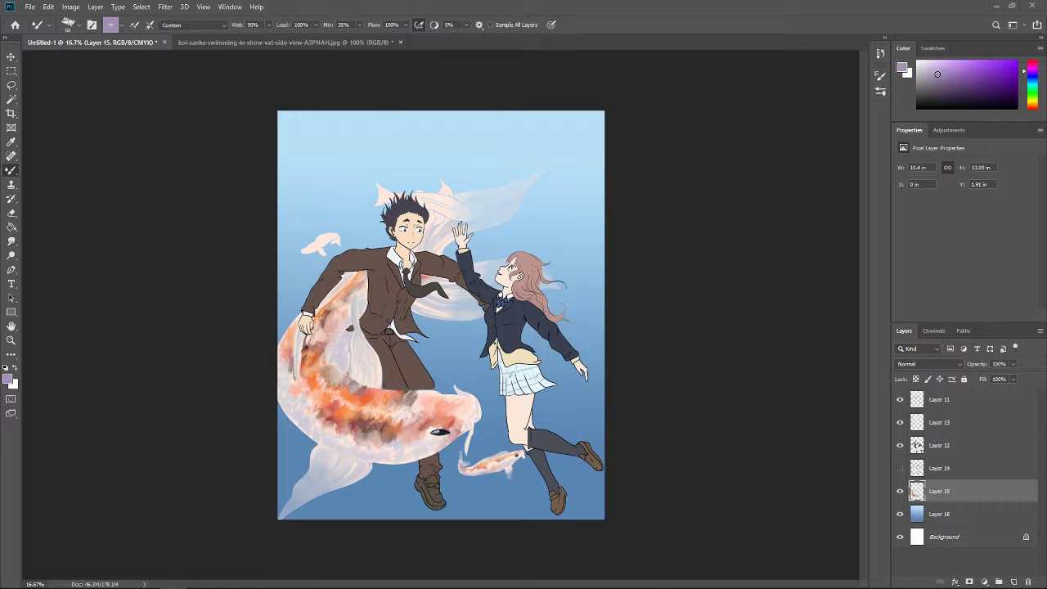
Show the line art, select the small koi behind the boy's head across all layers, and brush a pale base on its body
click(899, 468)
key(w)
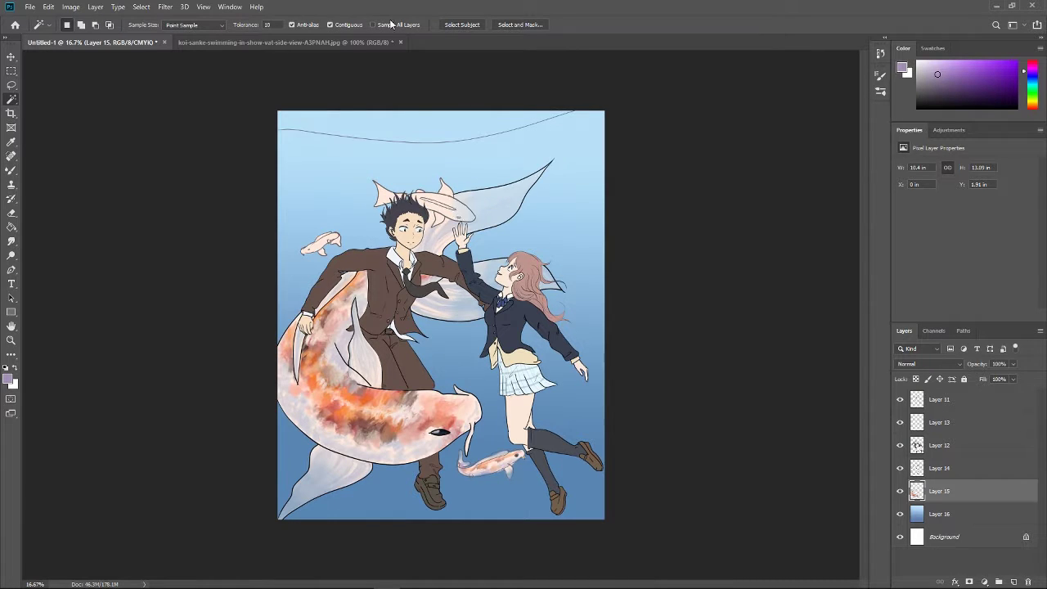
shift+click(459, 215)
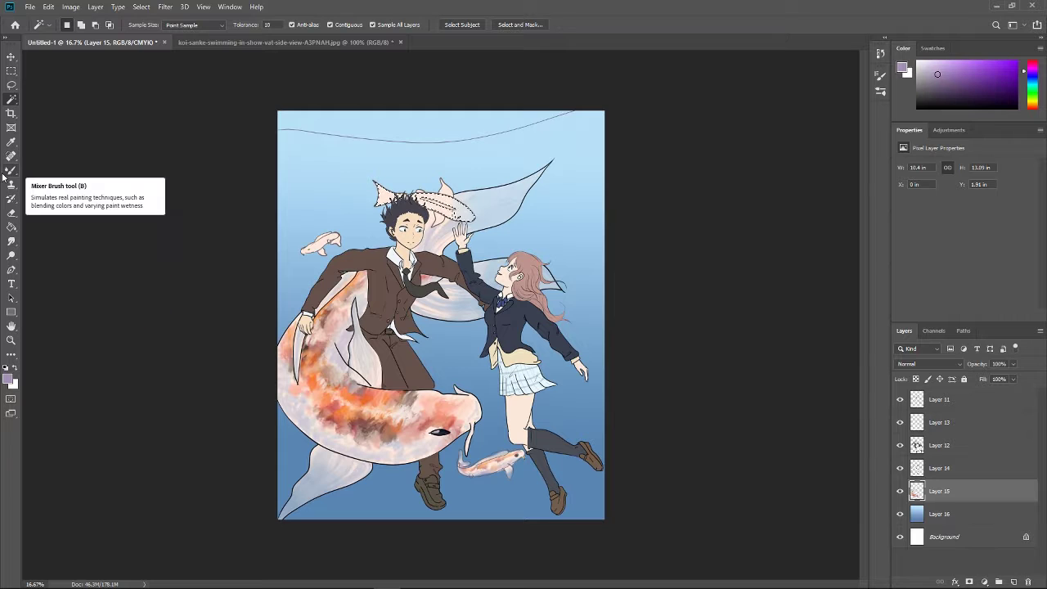
key(b)
drag(445, 214, 423, 196)
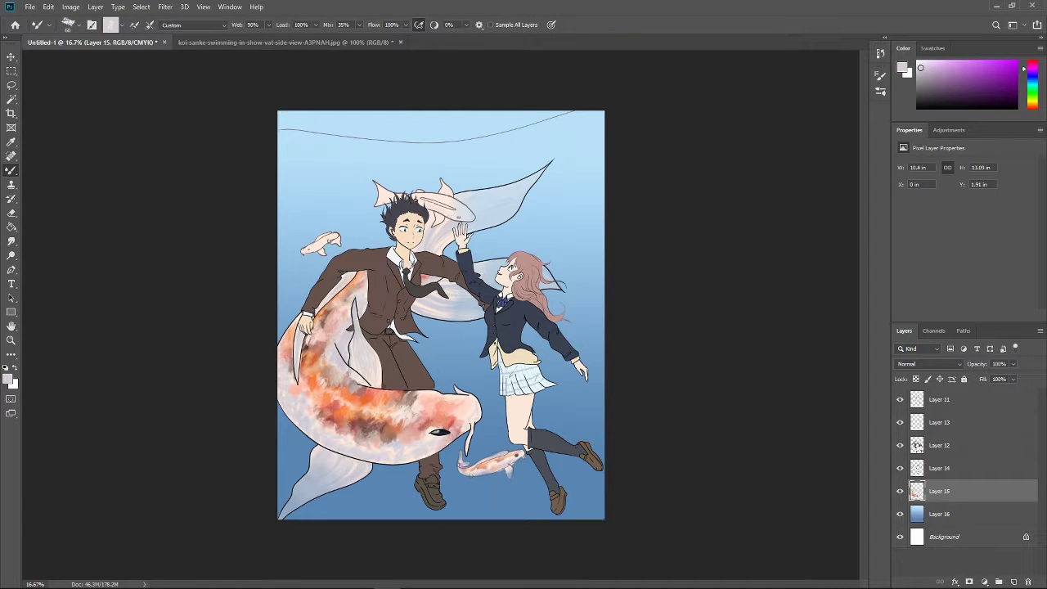
Paint reddish-brown and orange patches along the upper small koi's back, using colours sampled from the large koi
alt+click(432, 205)
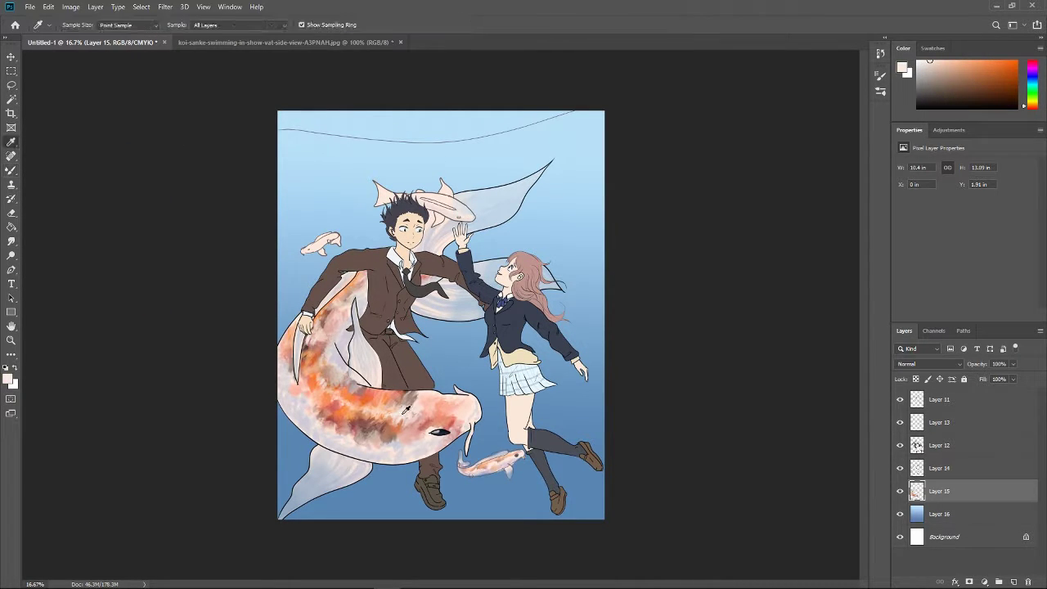
alt+click(432, 206)
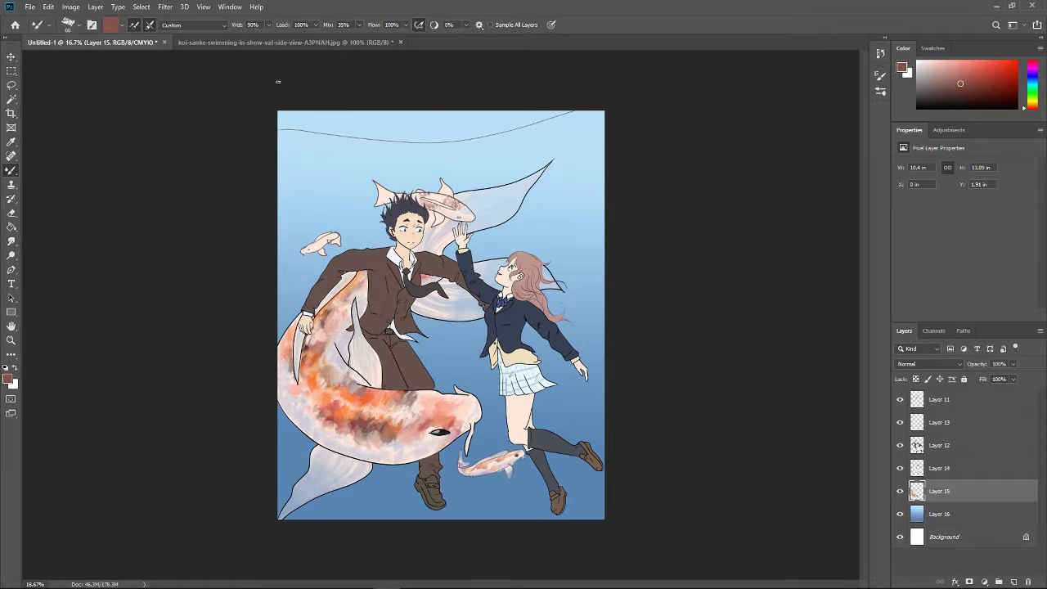
alt+click(432, 205)
alt+click(458, 205)
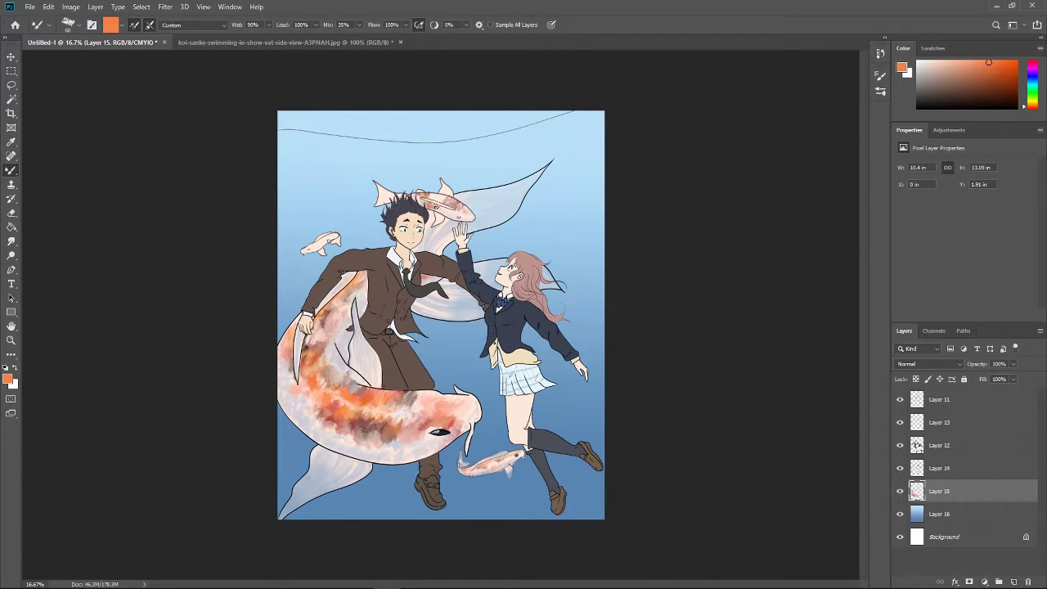
alt+click(429, 203)
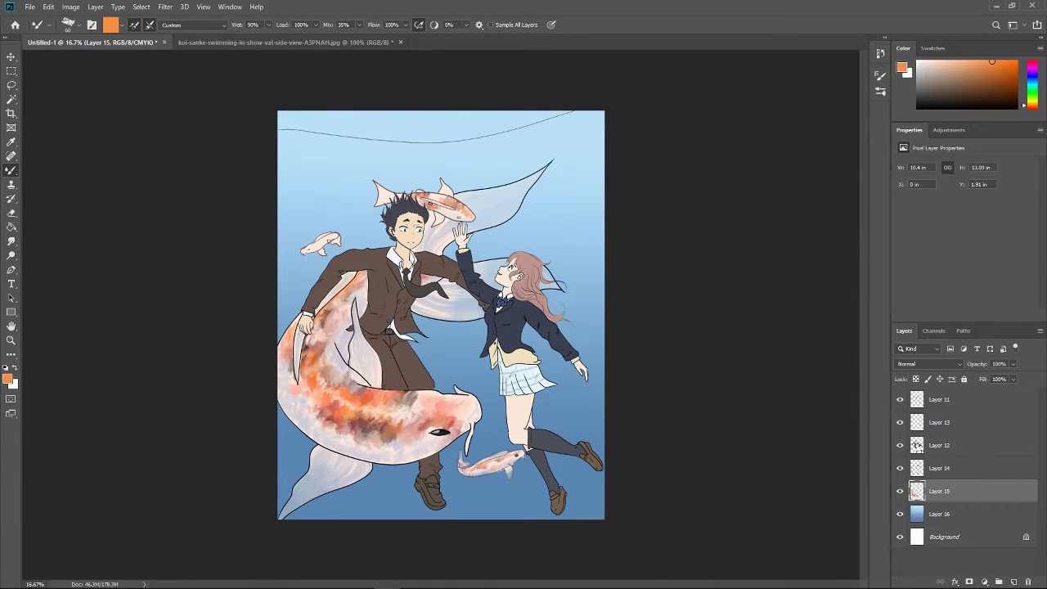
Hide the line art, paint the upper small koi's eye, and work translucent pale-pink and light-blue streaks into its fins and tail
click(900, 468)
click(922, 62)
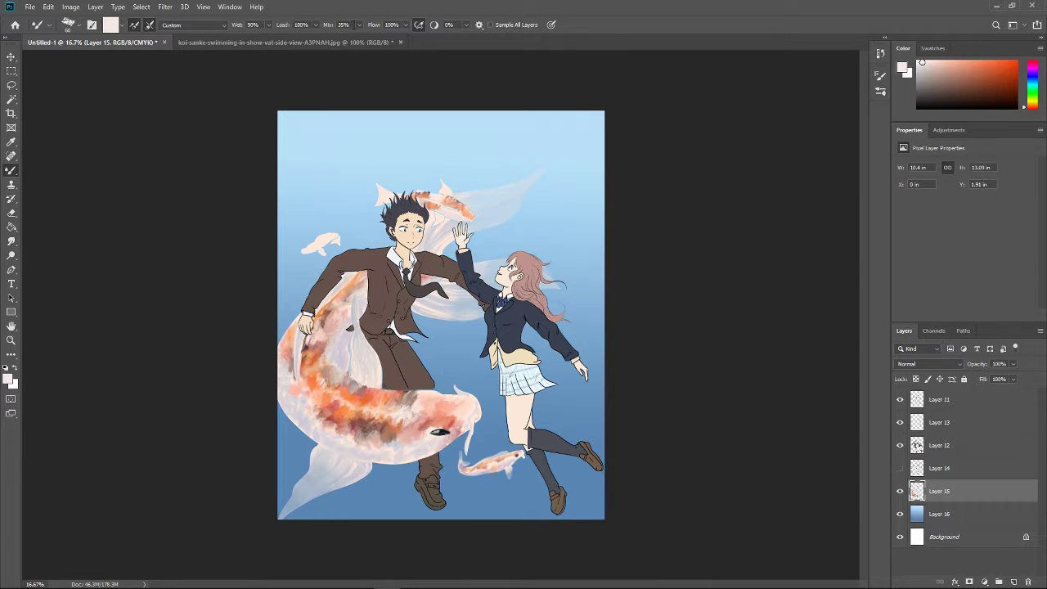
click(10, 143)
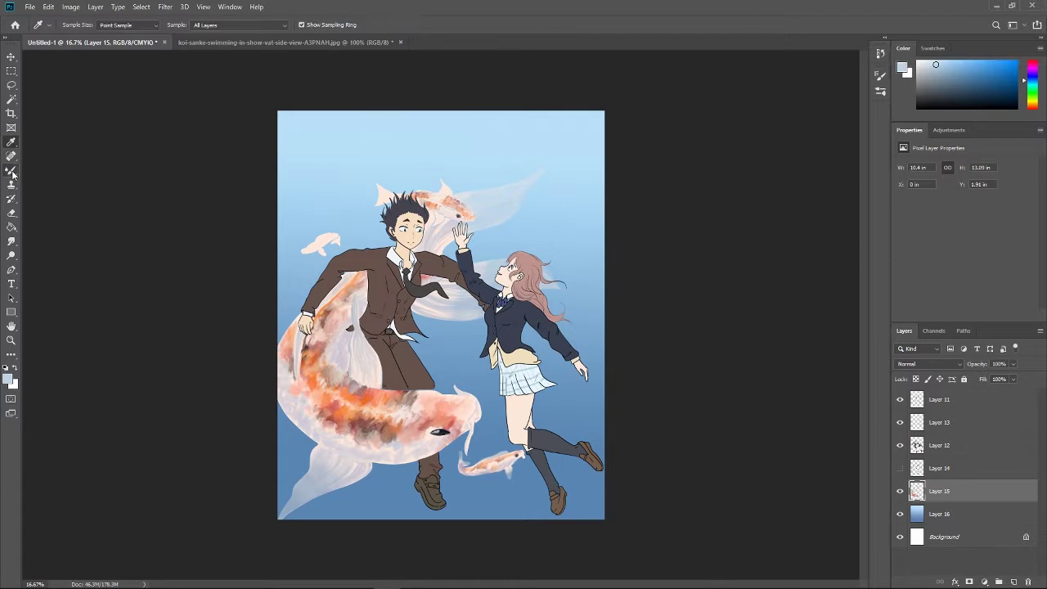
click(11, 170)
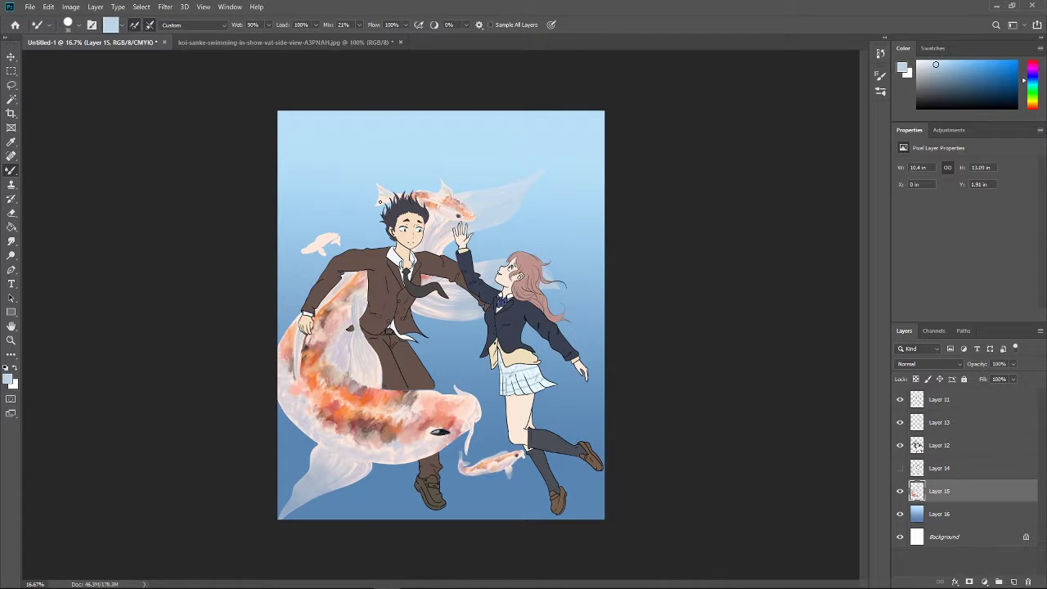
alt+click(446, 211)
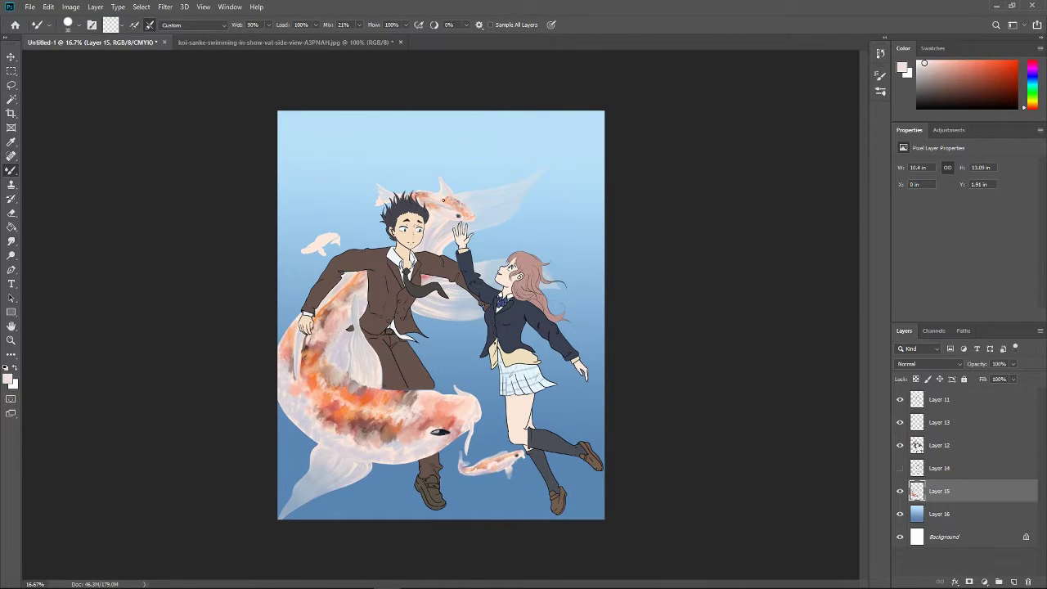
key(e)
key(b)
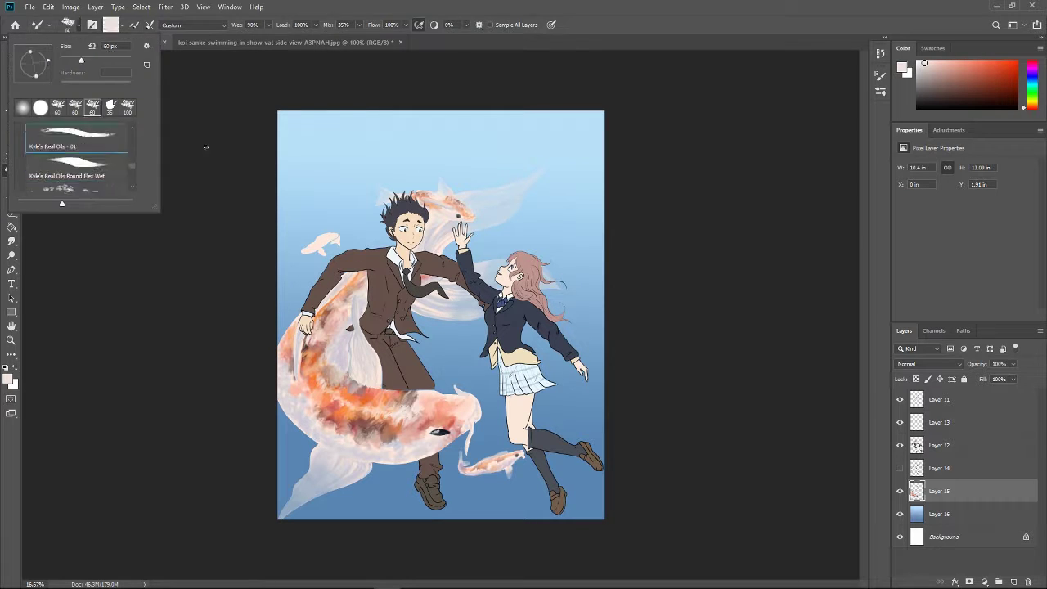
drag(438, 219, 451, 214)
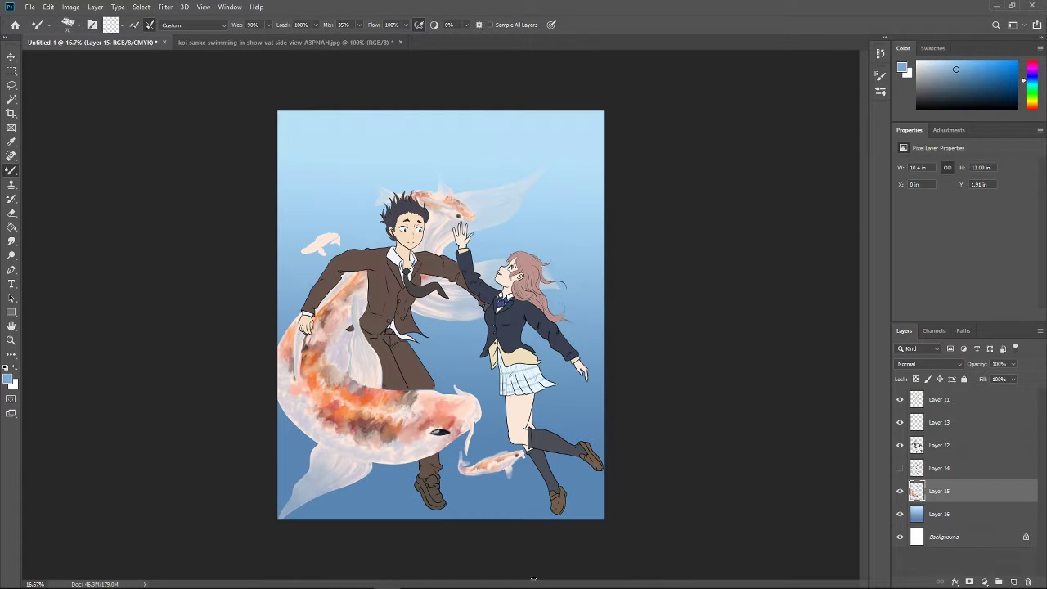
Shade beneath the upper small koi's head in blue with a larger soft Brush at 49% opacity
key(shift+b)
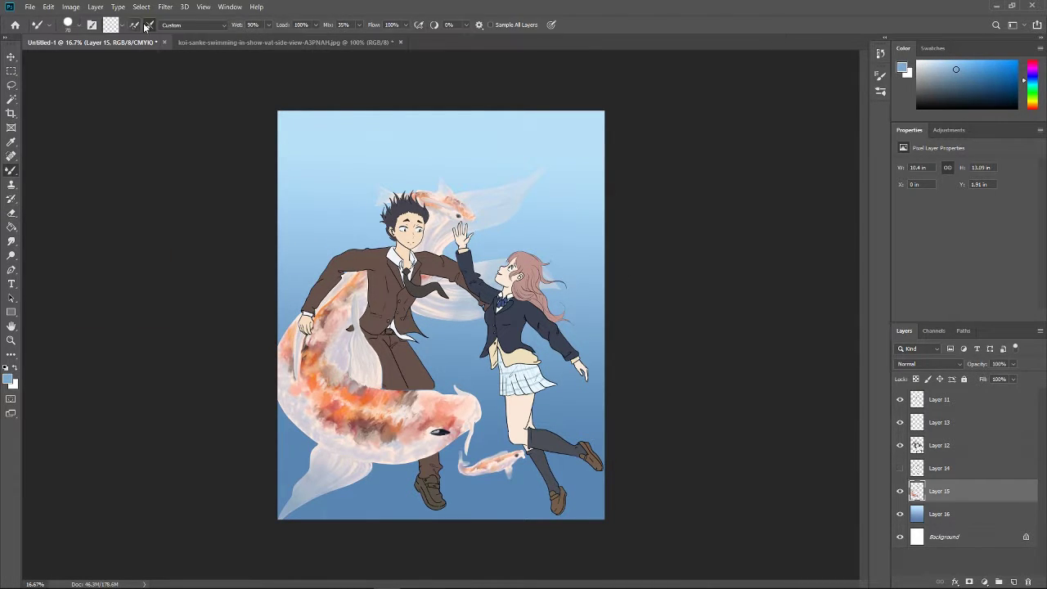
click(68, 24)
key(Escape)
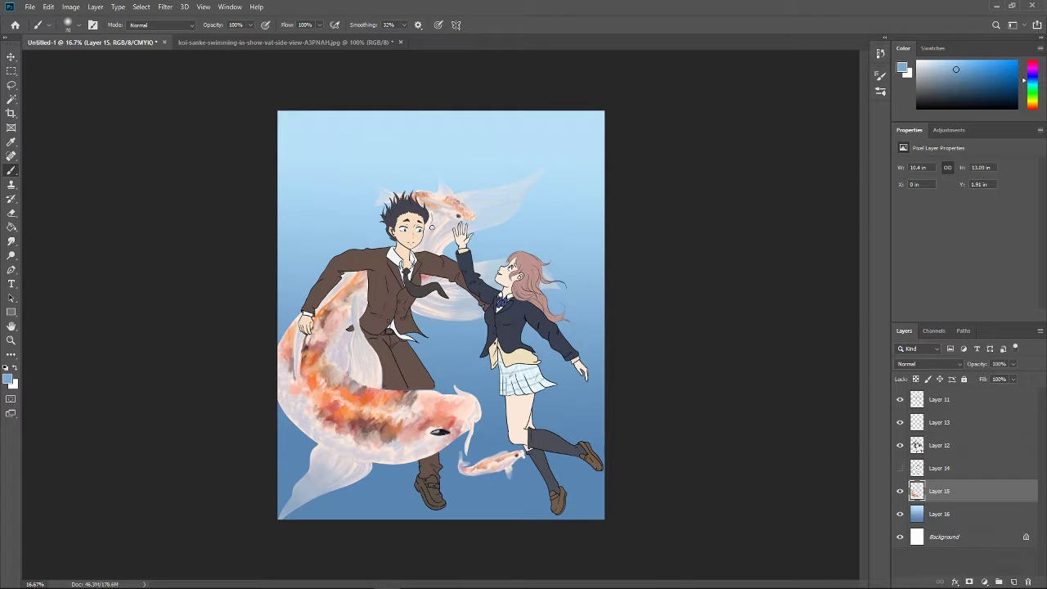
key(bracketright)
key(bracketright)
key(4)
key(9)
Try painting deeper blue into the lower water on Layer 16 and smudging its edge beside the boy at 90% strength
click(941, 514)
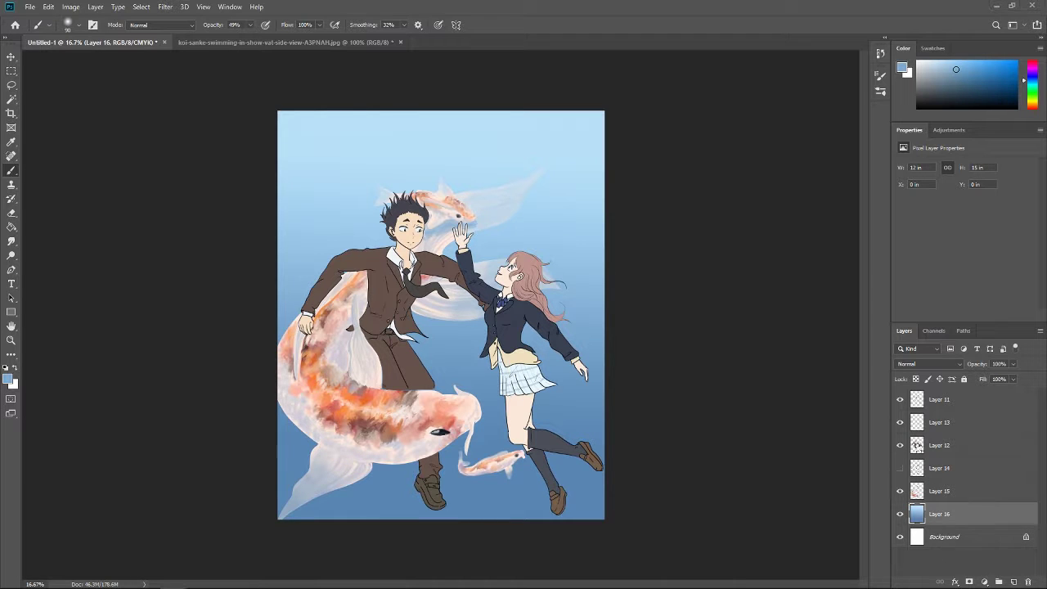
mouse_move(311, 482)
mouse_down()
mouse_move(531, 392)
mouse_move(351, 537)
mouse_up()
key(shift+b)
click(68, 24)
key(r)
mouse_move(282, 266)
mouse_down()
mouse_move(319, 283)
mouse_move(290, 229)
mouse_move(295, 302)
mouse_move(282, 327)
mouse_up()
drag(282, 238, 305, 249)
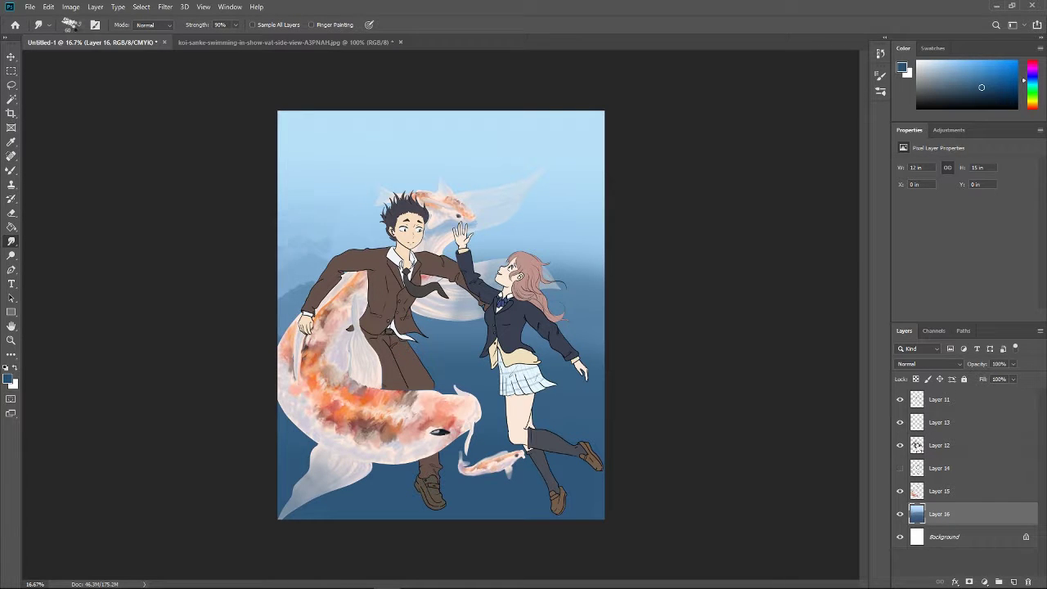
Clear Layer 16 and try repainting the water from light to dark blue with the Soft Round Pressure Size brush at 100% opacity
key(Delete)
key(b)
click(68, 25)
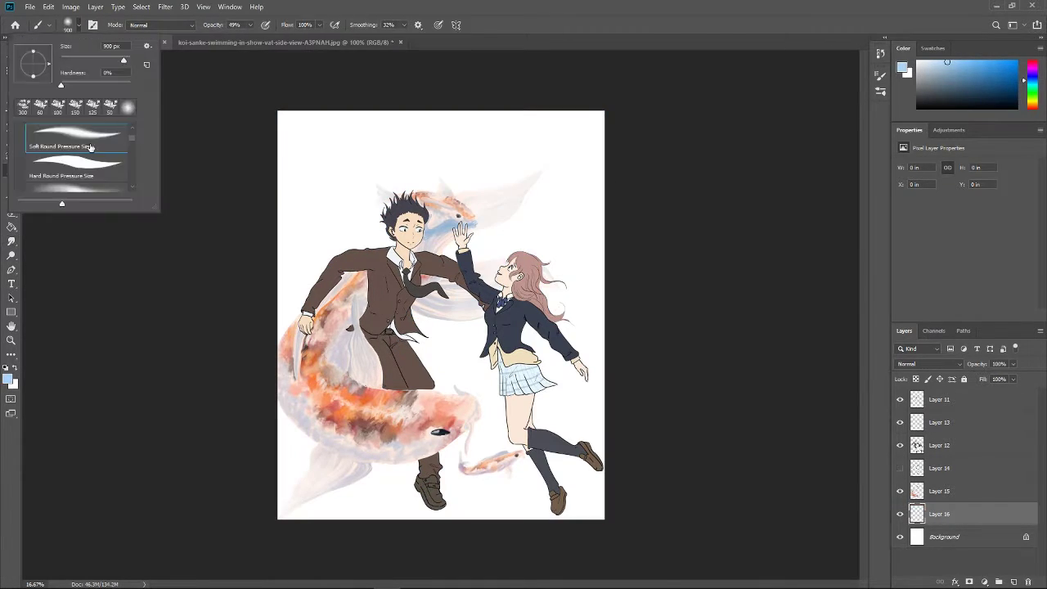
double_click(90, 148)
key(0)
mouse_move(292, 502)
mouse_down()
mouse_move(491, 393)
mouse_move(343, 270)
mouse_move(408, 146)
mouse_move(343, 262)
mouse_move(458, 385)
mouse_up()
Try smudging the repainted water around the boy with a large textured brush, lowering the Smudge strength to 46%
right_click(11, 169)
click(58, 207)
click(68, 25)
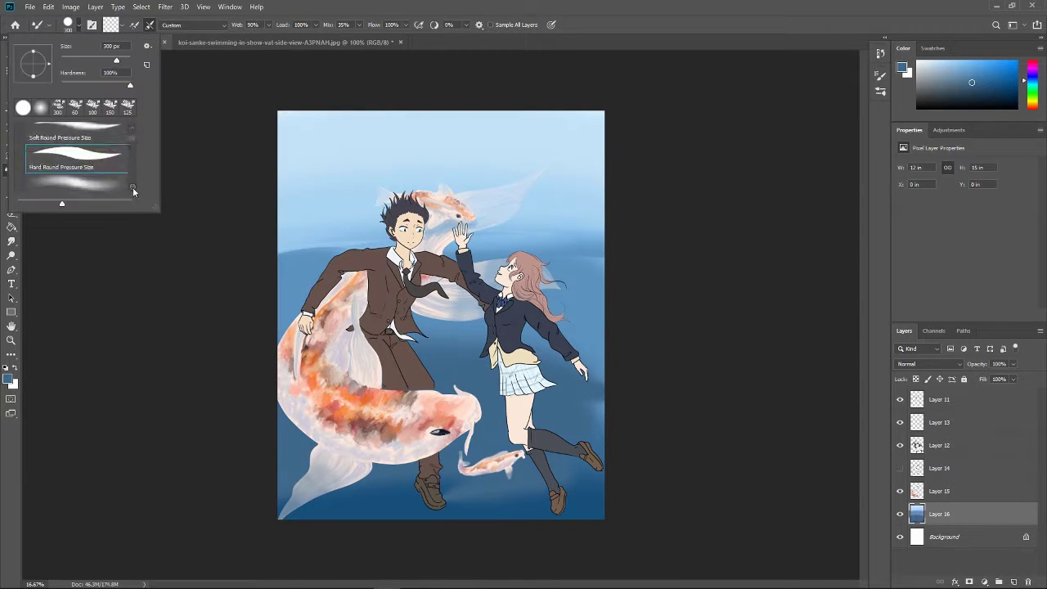
double_click(133, 187)
drag(327, 237, 297, 155)
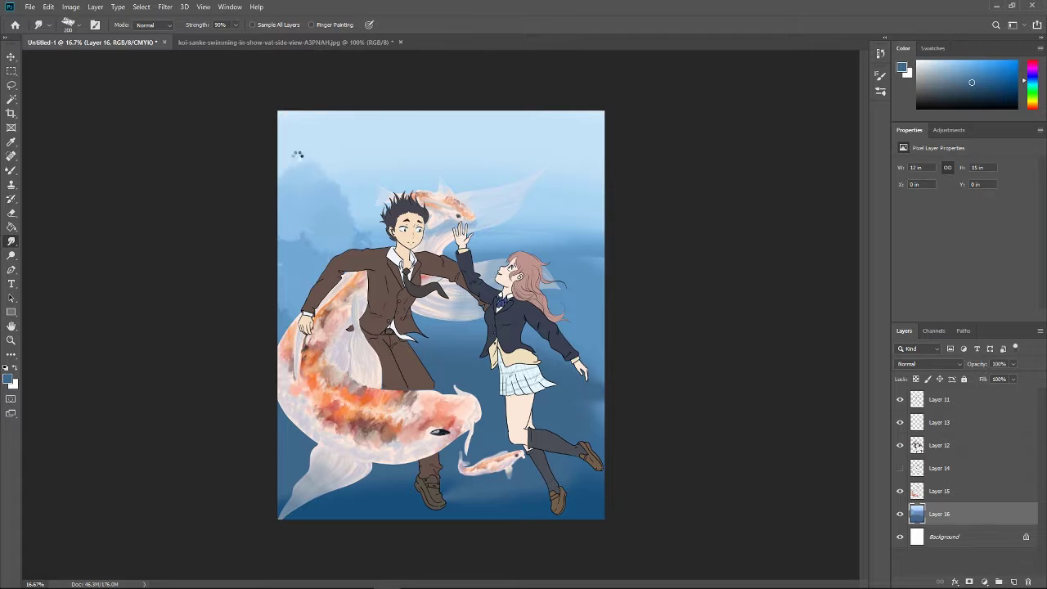
key(4)
key(6)
drag(288, 246, 310, 118)
mouse_move(292, 507)
mouse_down()
mouse_move(303, 185)
mouse_move(287, 319)
mouse_up()
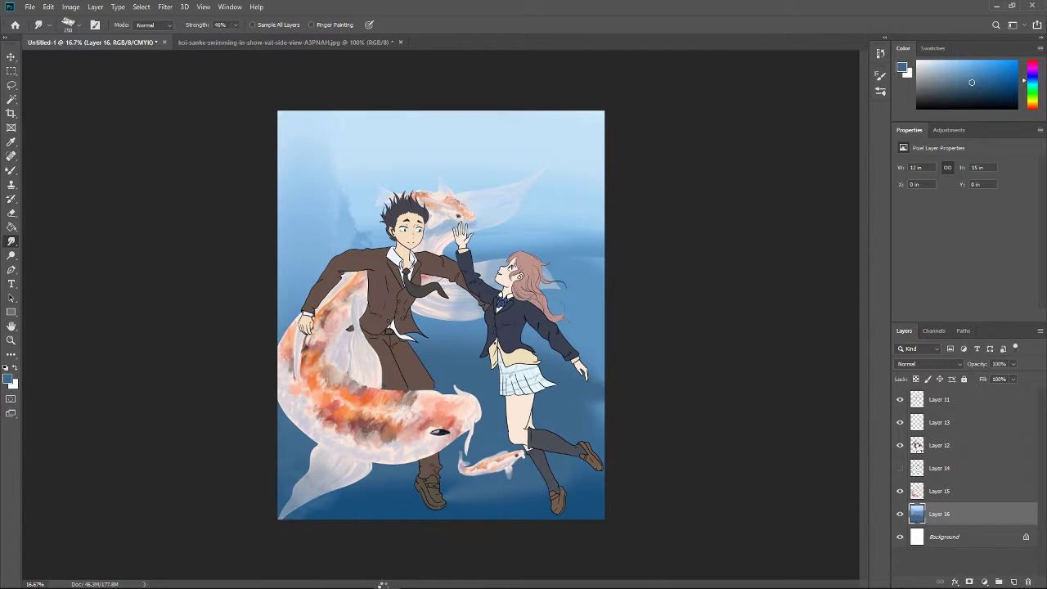
key(bracketright)
mouse_move(314, 160)
mouse_down()
mouse_move(334, 251)
mouse_move(306, 191)
mouse_up()
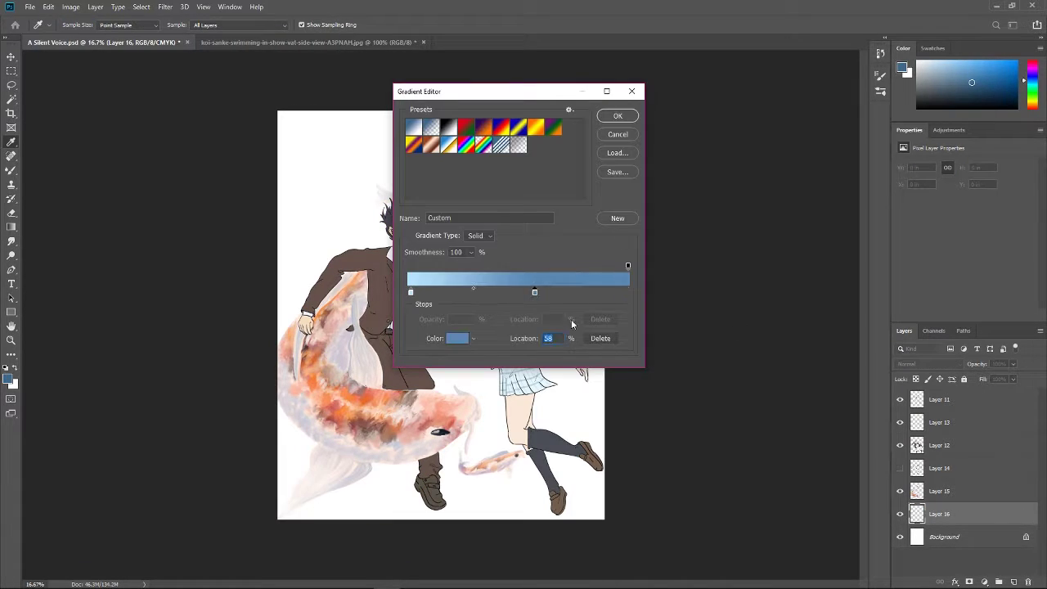
Edit the custom blue gradient to end in dark navy and fill Layer 16 with it, running slightly diagonally from light to dark
click(457, 338)
click(869, 144)
click(618, 115)
drag(442, 123, 489, 411)
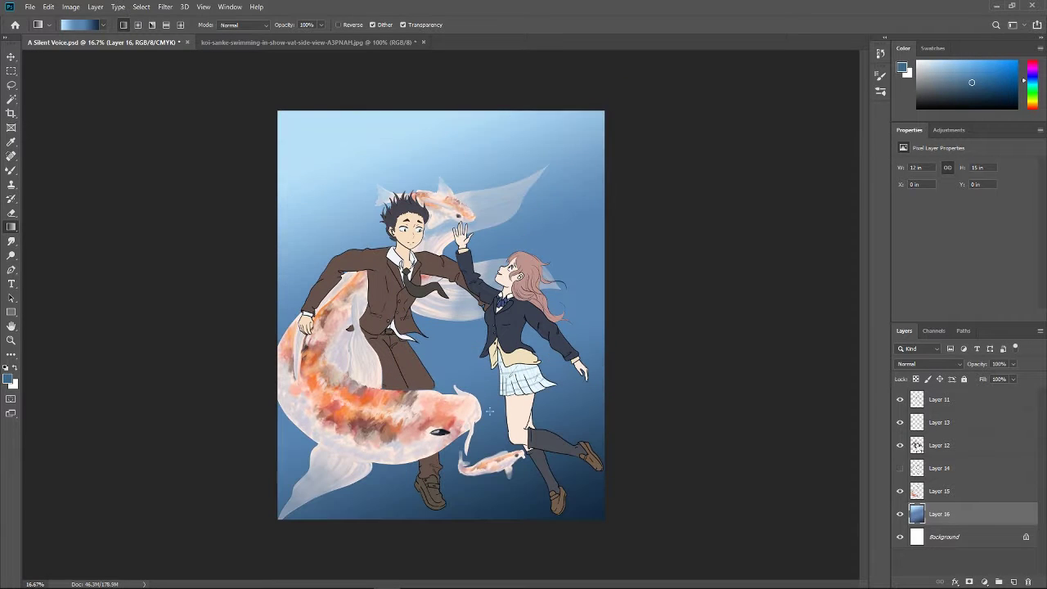
Try shading the boy's clothes, face and hair in light blue with the Mixer Brush on a new Multiply layer above Layer 12
click(939, 445)
click(1014, 582)
click(928, 364)
click(935, 367)
click(10, 169)
click(68, 24)
click(136, 157)
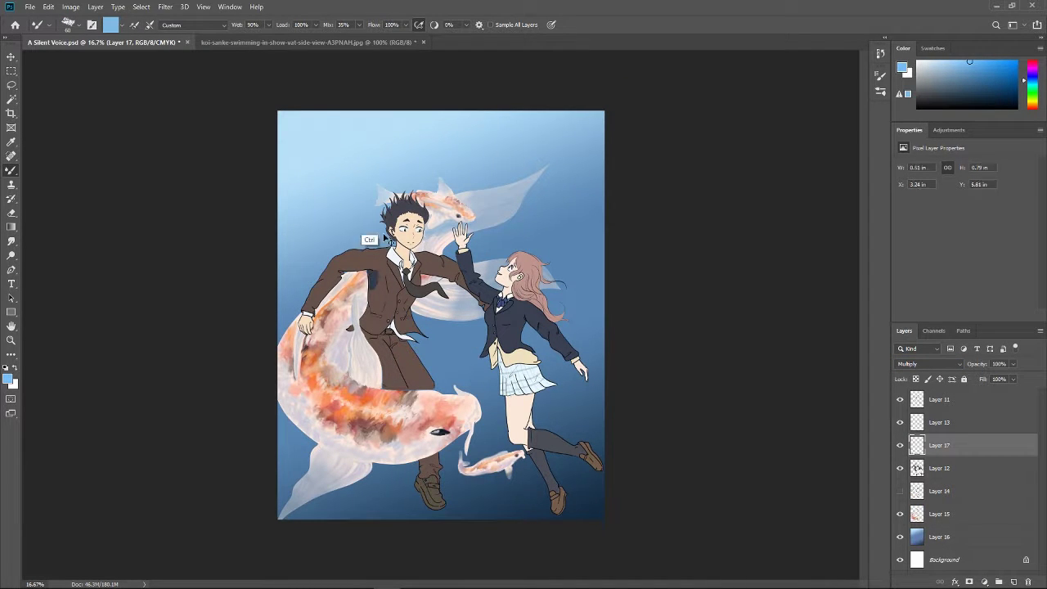
drag(374, 271, 372, 323)
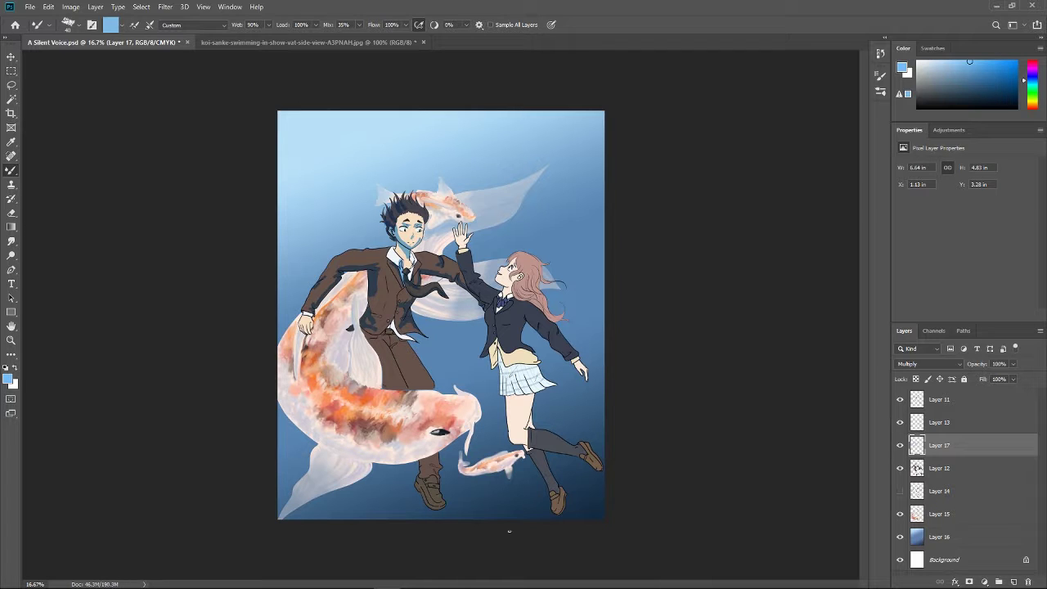
key(ctrl+alt+z)
key(ctrl+alt+z)
key(ctrl+alt+z)
key(ctrl+alt+z)
Select the boy's suit on Layer 12 with the Magic Wand and shade it light blue on a new Multiply layer using the Mixer Brush
key(w)
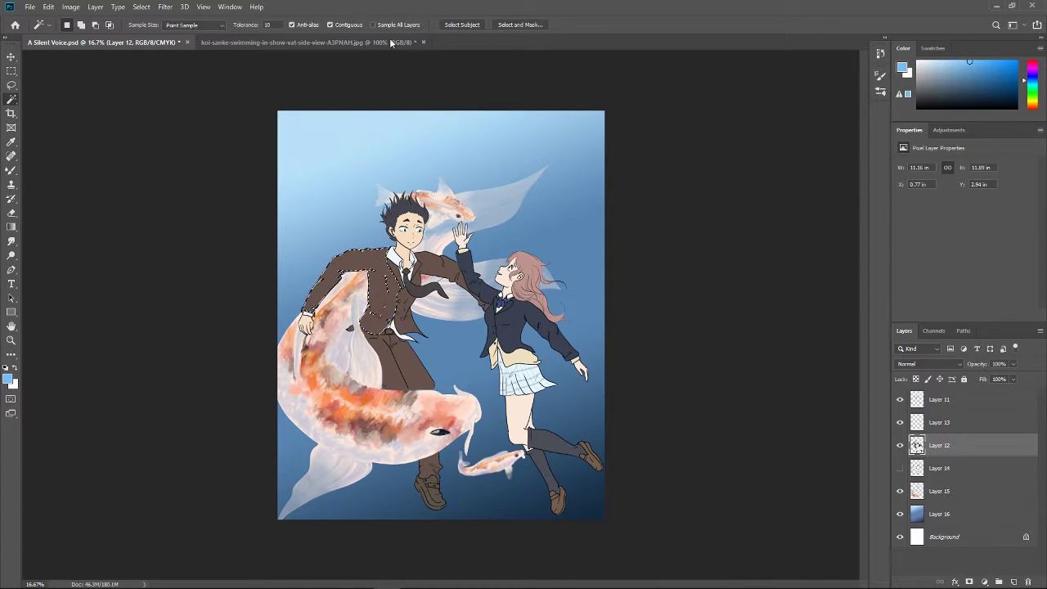
shift+click(401, 360)
key(b)
key(ctrl+shift+alt+n)
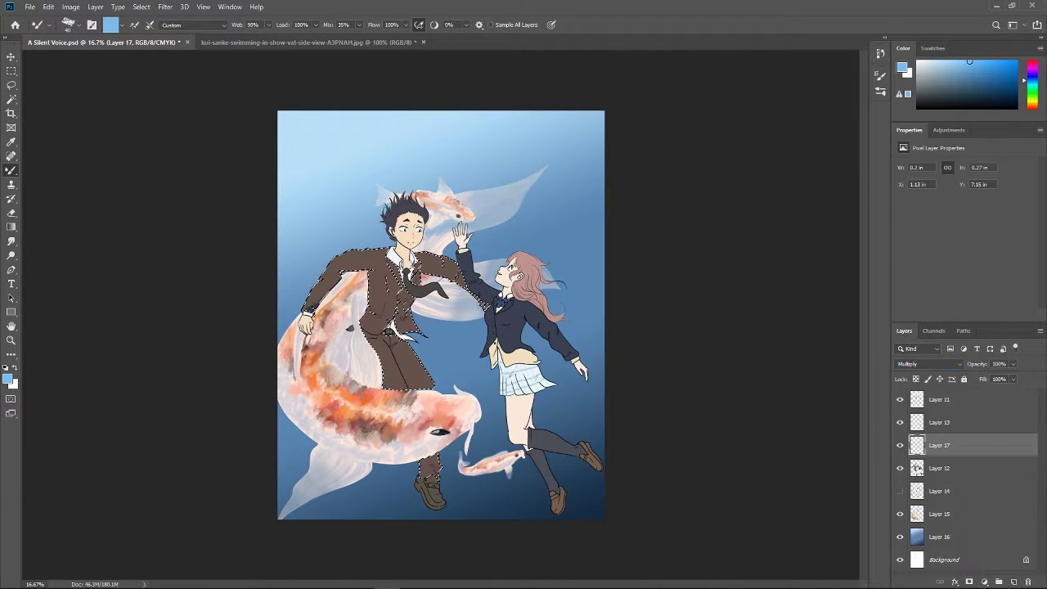
mouse_move(319, 301)
mouse_down()
mouse_move(360, 270)
mouse_move(405, 327)
mouse_move(374, 334)
mouse_move(458, 278)
mouse_move(393, 368)
mouse_move(466, 286)
mouse_move(405, 319)
mouse_move(458, 286)
mouse_move(429, 471)
mouse_move(425, 385)
mouse_up()
Blend the light-blue shading on the boy's suit with the Smudge tool at 16% strength
key(r)
click(38, 25)
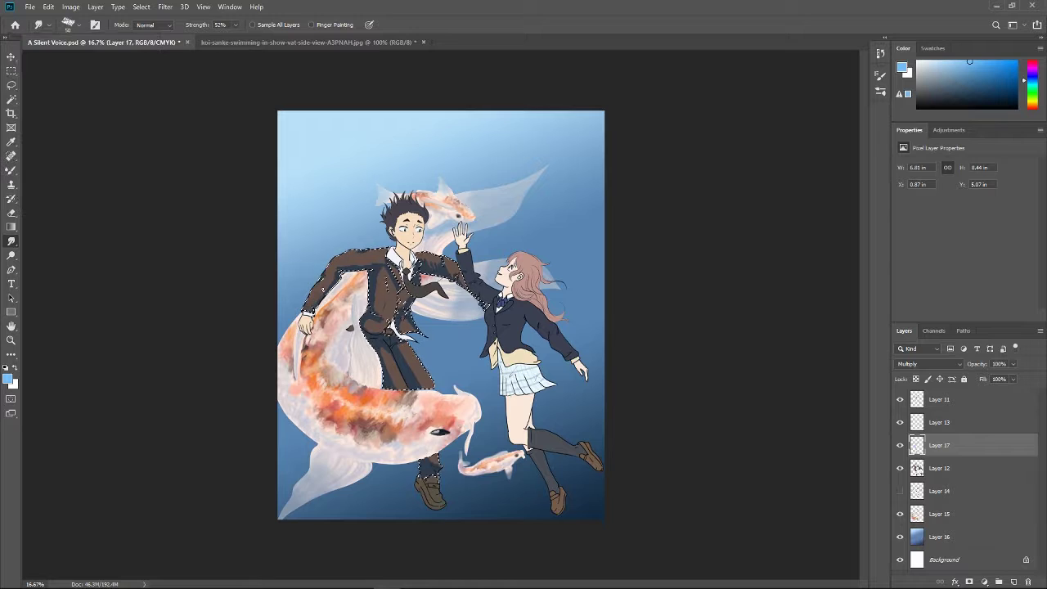
click(219, 39)
drag(320, 304, 311, 315)
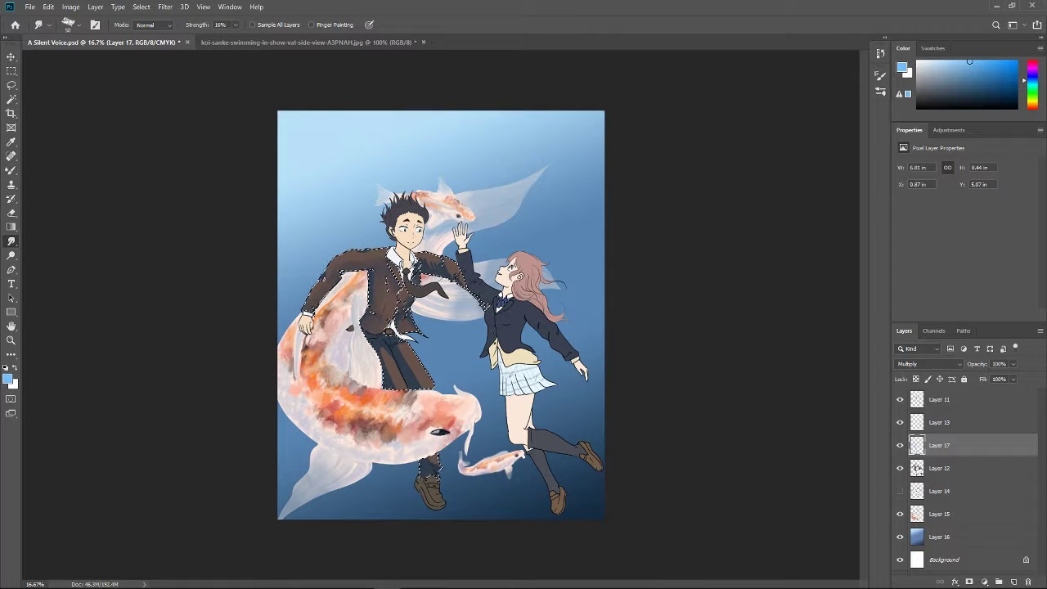
drag(455, 283, 450, 270)
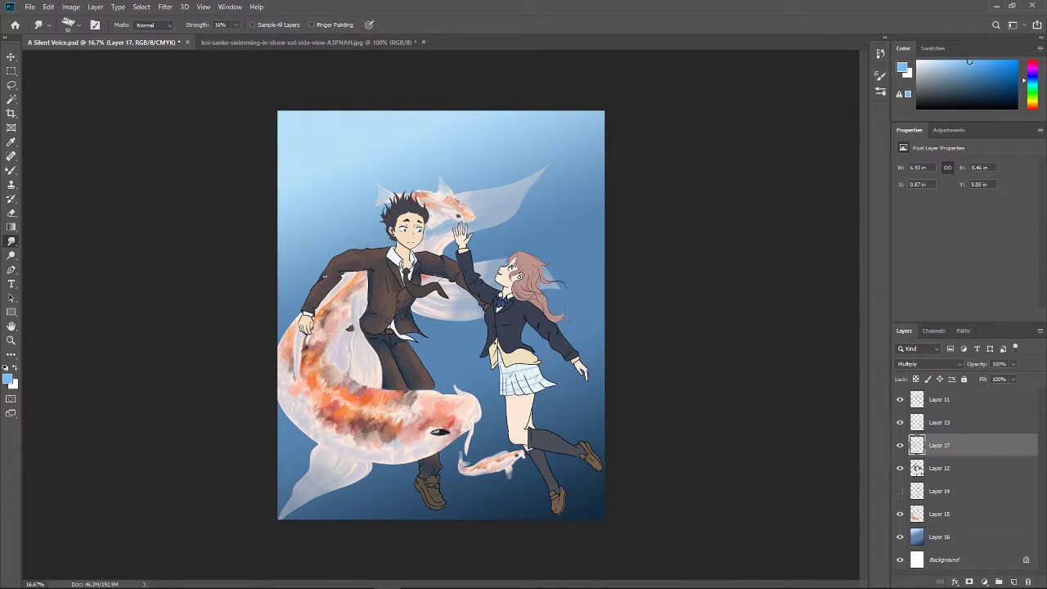
Shade the boy's shirt collar, shoe and face in light blue on Layer 17 with the Mixer Brush
key(b)
key(alt+bracketleft)
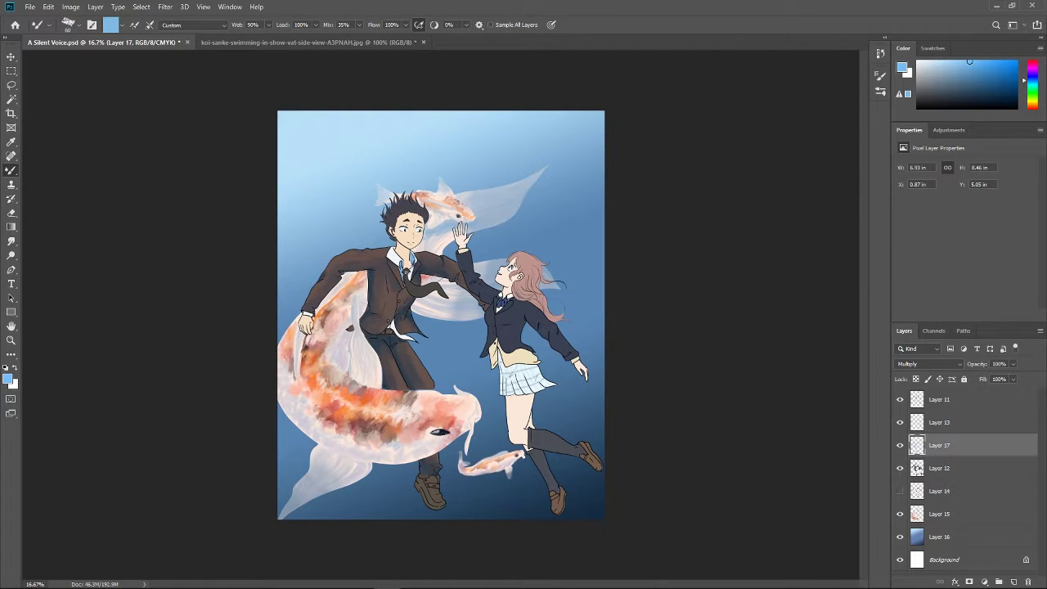
drag(425, 491, 438, 503)
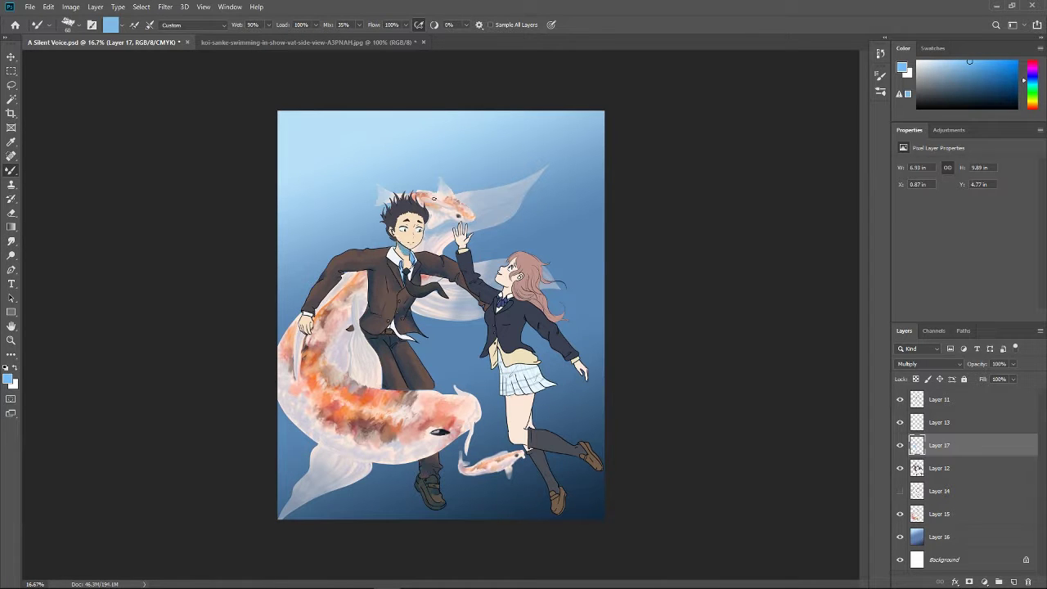
mouse_move(396, 232)
mouse_down()
mouse_move(409, 245)
mouse_move(396, 208)
mouse_move(425, 221)
mouse_up()
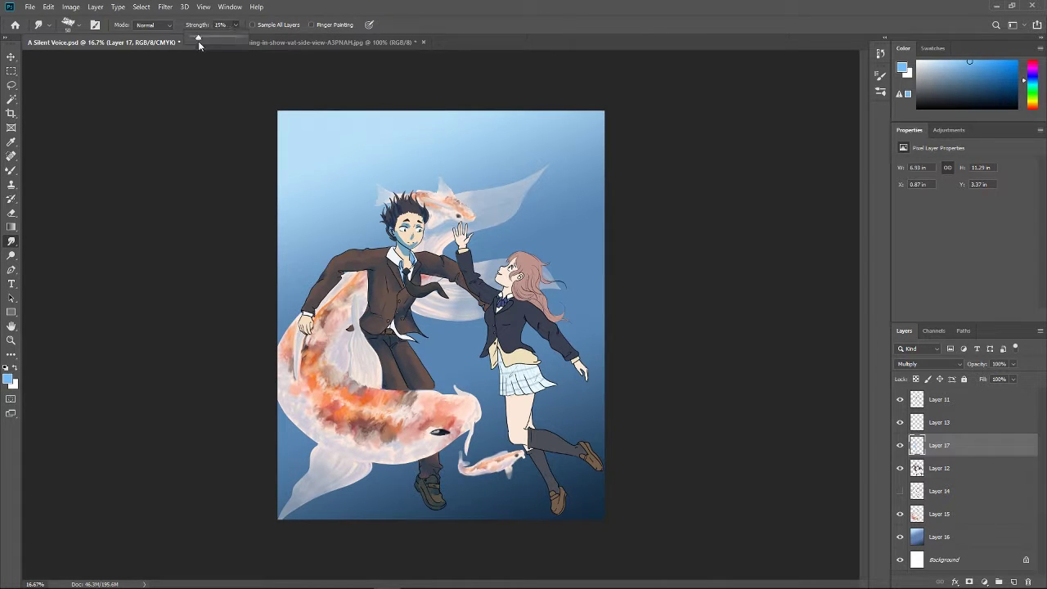
Smudge the blue shading on the boy's face and hand, setting the Smudge strength to 16%
key(r)
drag(312, 327, 307, 321)
key(1)
key(6)
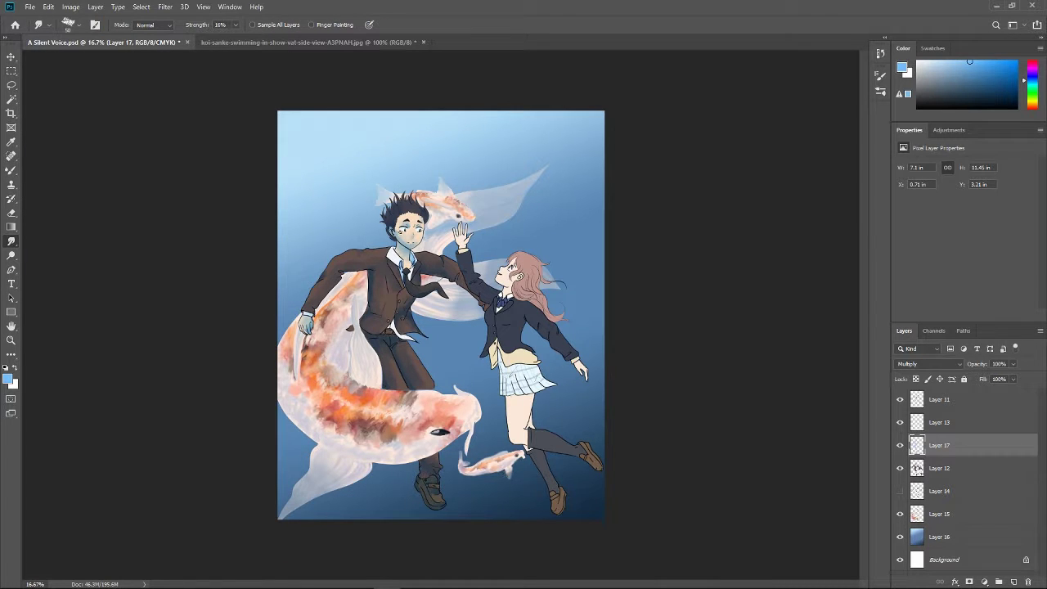
Shade the girl's legs, skirt, sweater, jacket, hand, face and hair in light blue on Layer 17 with the Mixer Brush
key(b)
mouse_move(517, 394)
mouse_down()
mouse_move(555, 445)
mouse_move(593, 453)
mouse_move(545, 458)
mouse_move(550, 489)
mouse_up()
mouse_move(506, 393)
mouse_down()
mouse_move(527, 368)
mouse_move(551, 388)
mouse_move(506, 349)
mouse_up()
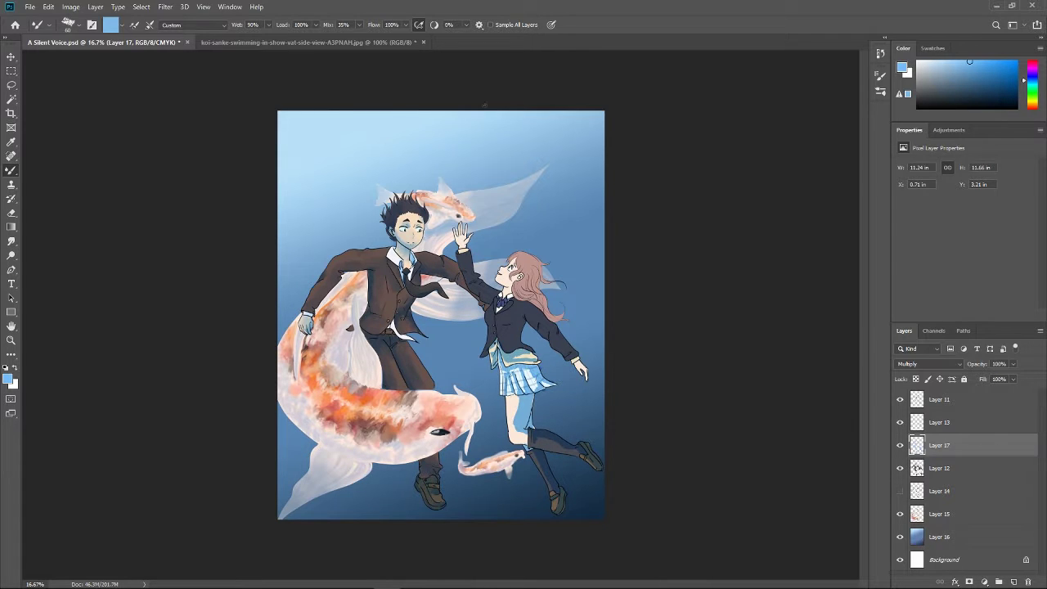
drag(470, 270, 579, 368)
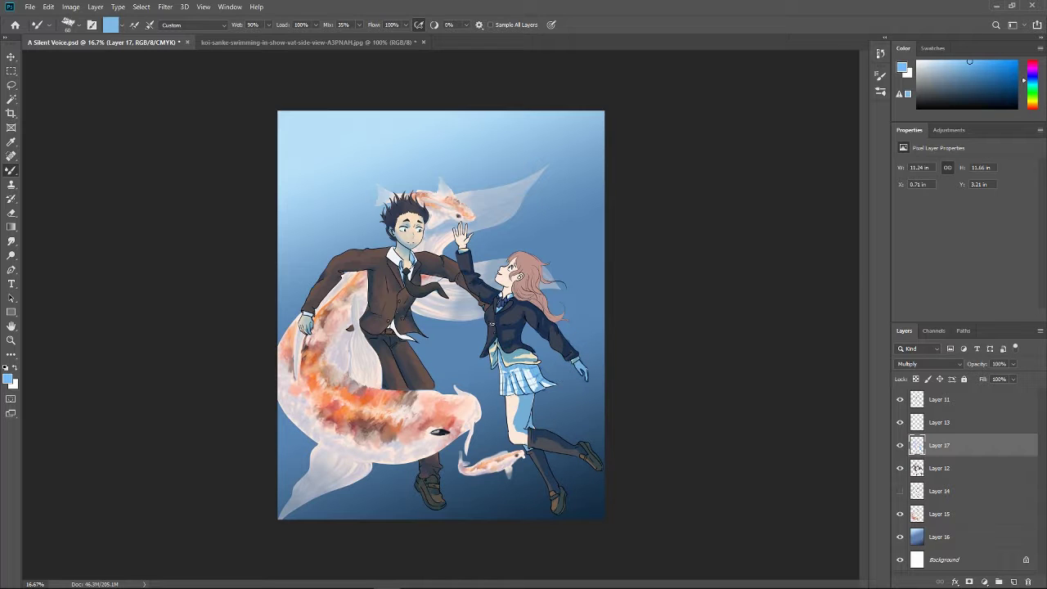
drag(516, 278, 557, 319)
drag(540, 266, 516, 274)
Smudge the blue shading on the girl's clothes and legs at 28% strength until it blends softly
key(r)
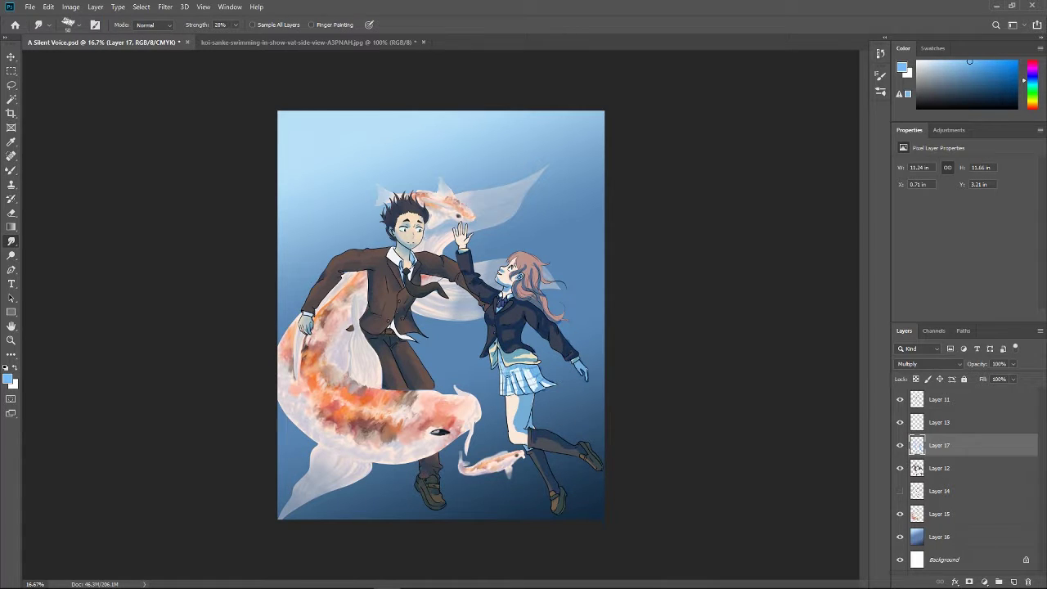
mouse_move(531, 351)
mouse_down()
mouse_move(508, 364)
mouse_move(493, 353)
mouse_up()
mouse_move(515, 397)
mouse_down()
mouse_move(517, 434)
mouse_move(523, 399)
mouse_up()
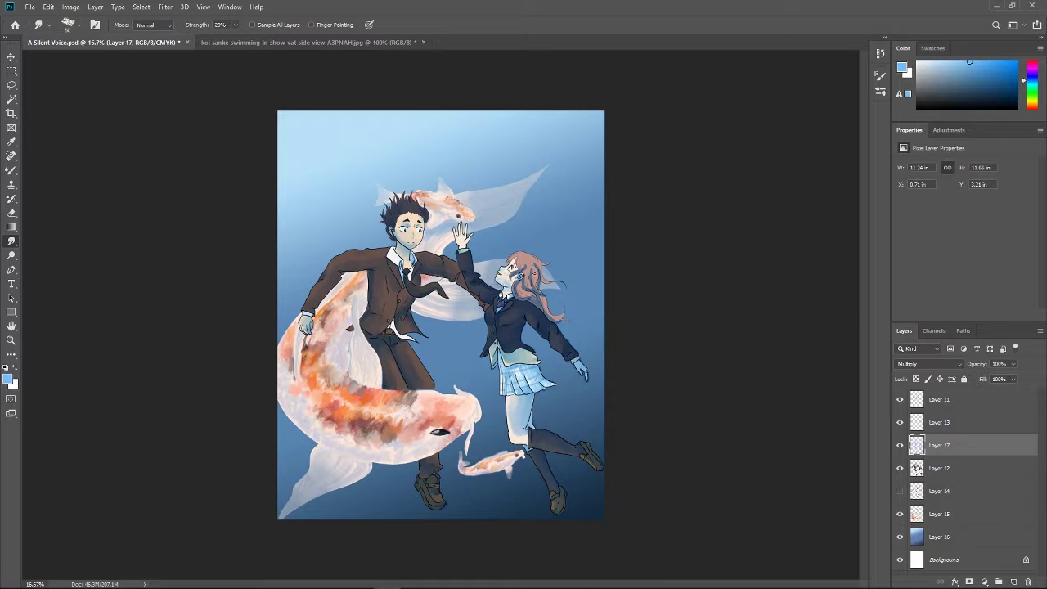
Lighten the shading on the girl's sweater with a soft 90 px eraser and switch to the Brush tool
key(e)
click(72, 25)
key(Escape)
key(bracketright)
key(bracketright)
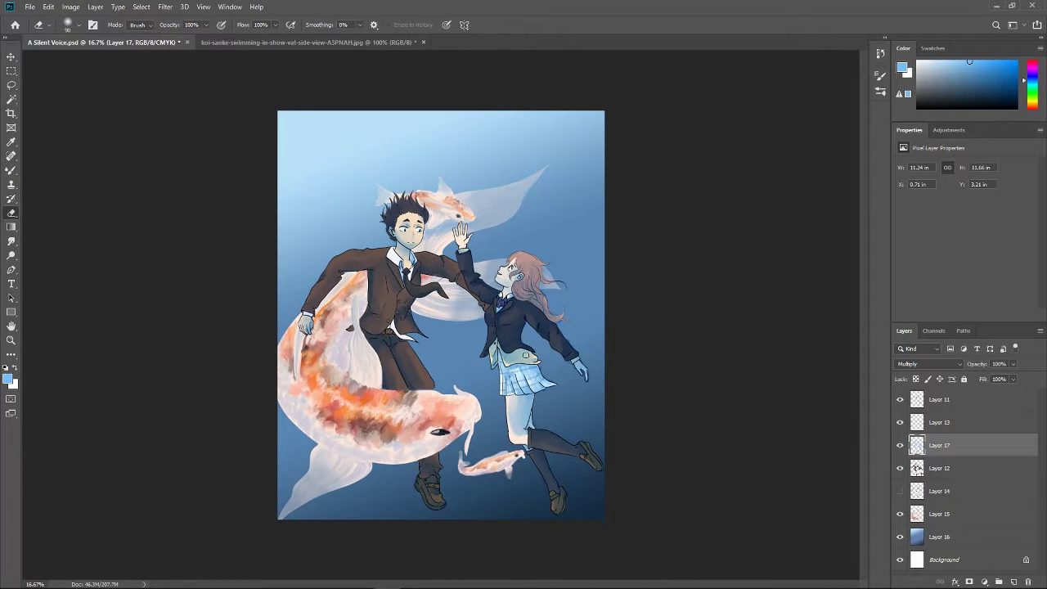
right_click(11, 170)
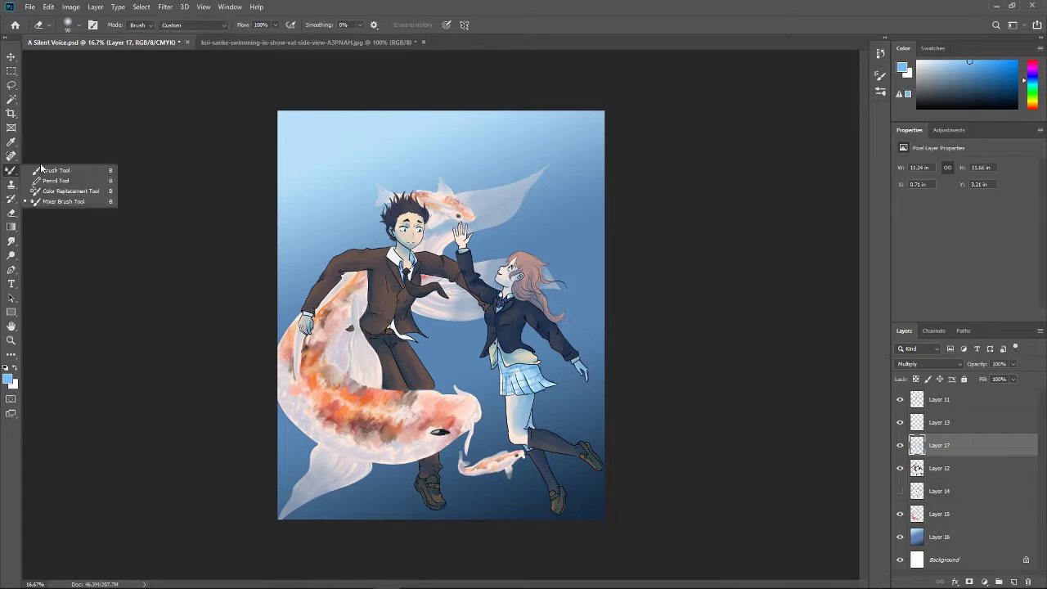
click(57, 169)
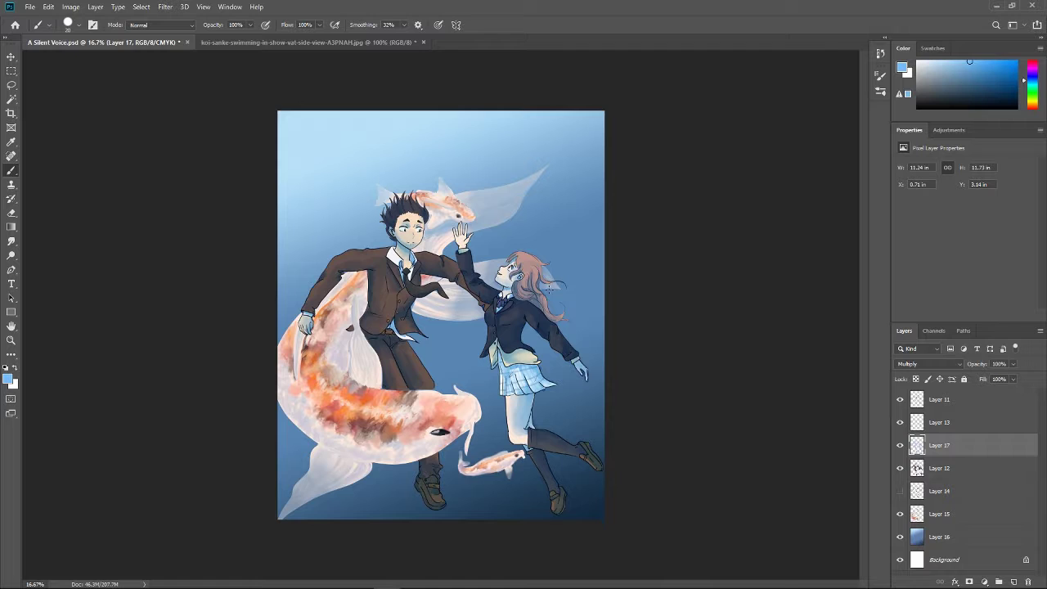
Shade the large koi's underside and fin in light blue on a new Multiply layer above Layer 17, smudging the strokes at 90% strength
key(ctrl+shift+alt+n)
click(79, 24)
key(shift+b)
mouse_move(340, 347)
mouse_down()
mouse_move(350, 372)
mouse_move(284, 399)
mouse_move(405, 458)
mouse_up()
key(r)
drag(286, 417, 348, 336)
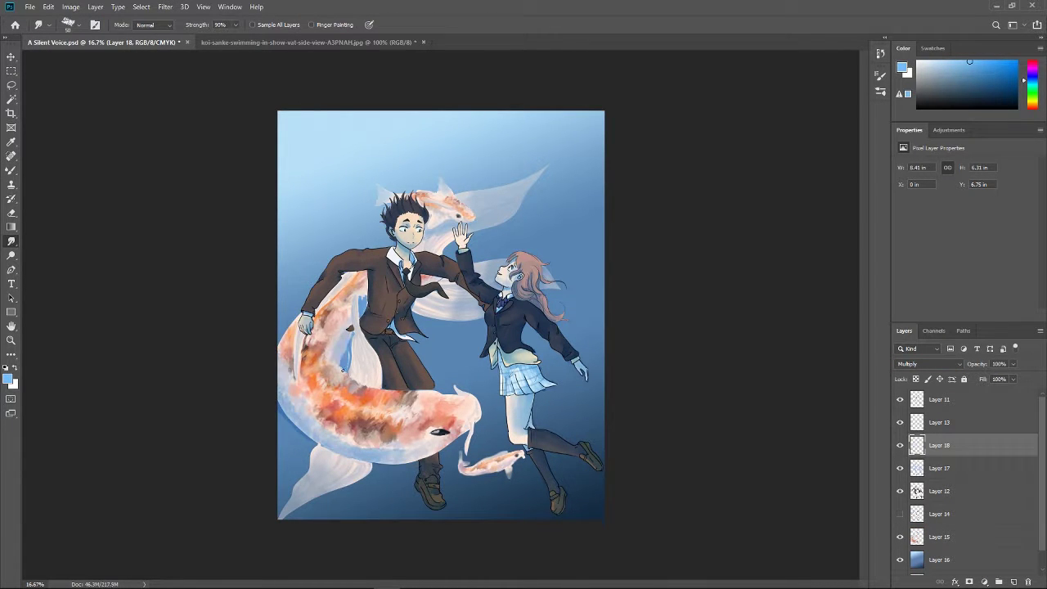
drag(360, 290, 367, 381)
key(e)
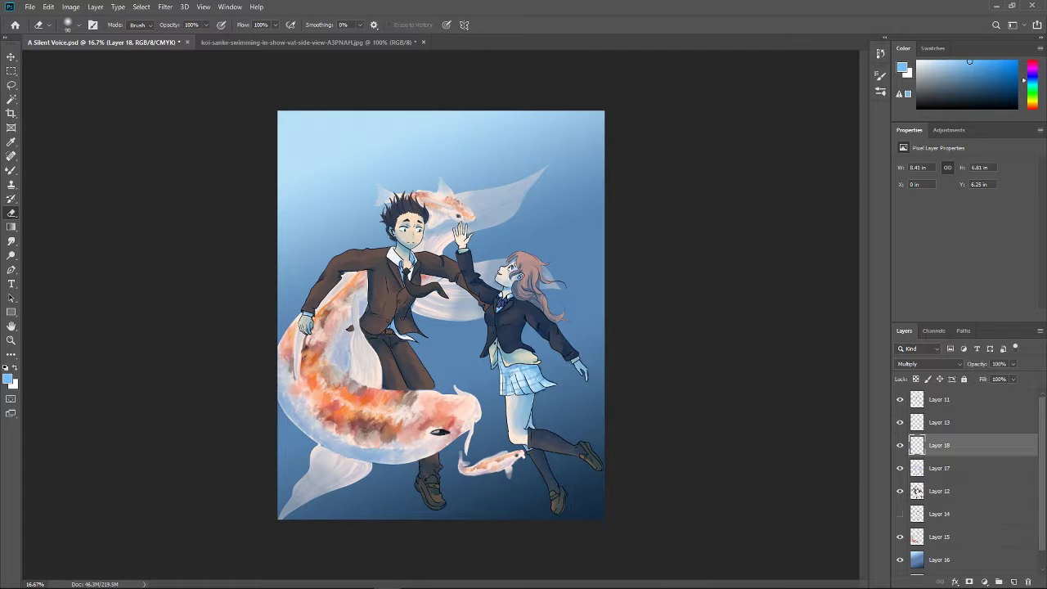
Add a Luminosity layer above Layer 16 and paint a white band across the top of the water with a soft 700 px brush
key(ctrl+shift+alt+n)
click(928, 363)
key(Escape)
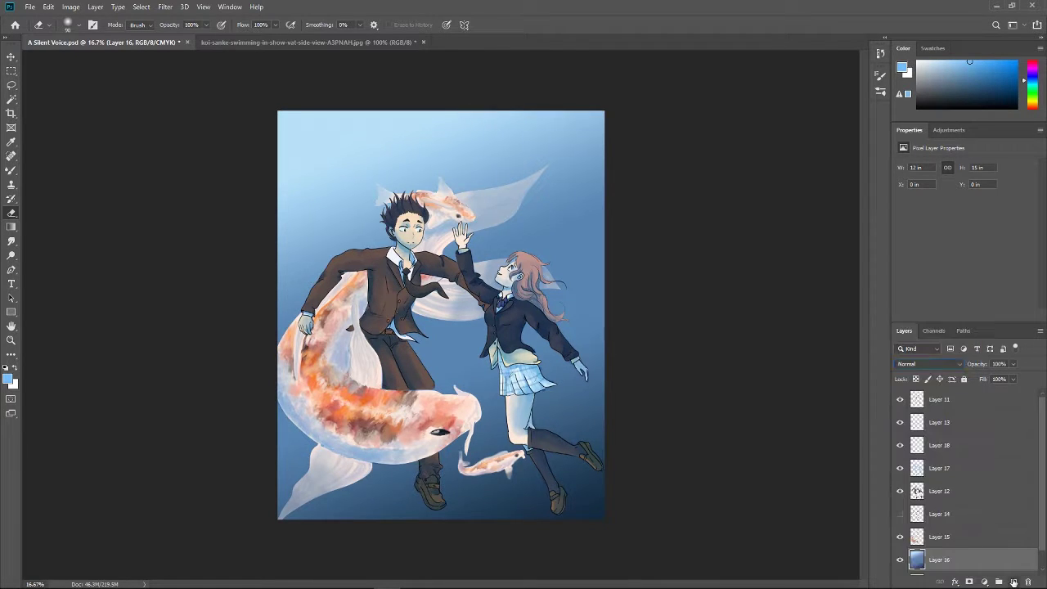
key(shift+alt+y)
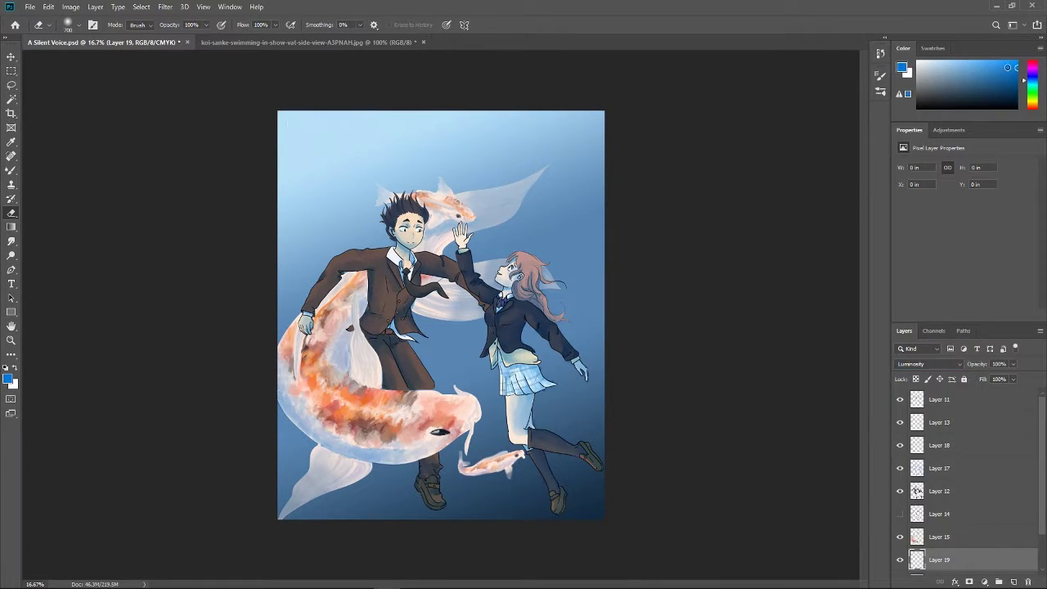
key(b)
right_click(130, 166)
key(Escape)
mouse_move(257, 175)
mouse_down()
mouse_move(439, 105)
mouse_move(752, 158)
mouse_up()
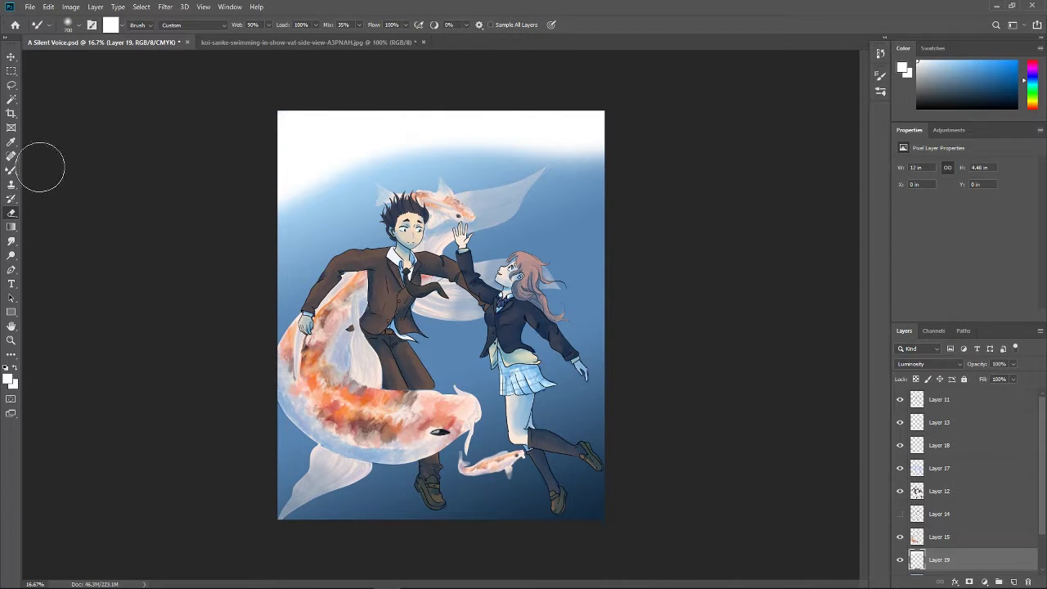
Break up the white band into cloudy ripples with the Eraser at 23% opacity
key(e)
key(2)
key(3)
mouse_move(360, 164)
mouse_down()
mouse_move(474, 131)
mouse_move(338, 125)
mouse_move(513, 134)
mouse_move(584, 150)
mouse_move(428, 126)
mouse_move(393, 135)
mouse_move(488, 146)
mouse_move(517, 123)
mouse_move(447, 148)
mouse_move(391, 124)
mouse_move(299, 190)
mouse_move(328, 158)
mouse_up()
Darken the water gradient on Layer 16 with Hue/Saturation
key(ctrl+u)
drag(777, 240, 749, 242)
key(Return)
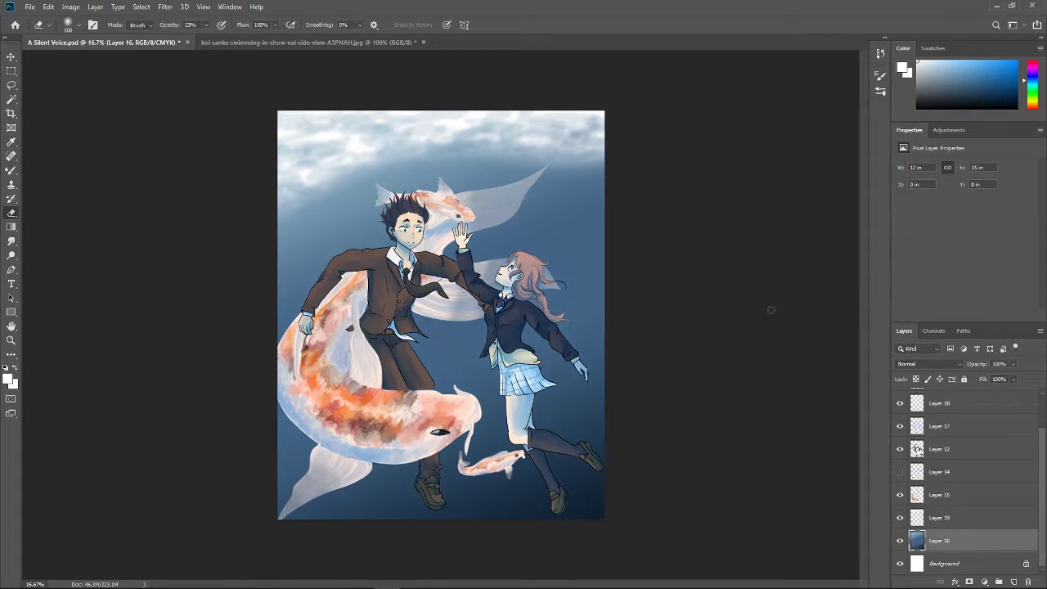
Carve horizontal ripples into the white water surface on Layer 19 with a soft 100 px eraser, varying its opacity between 15%, 42% and 21%
mouse_move(512, 118)
mouse_down()
mouse_move(327, 159)
mouse_move(397, 139)
mouse_move(286, 115)
mouse_move(333, 244)
mouse_move(327, 164)
mouse_move(400, 135)
mouse_move(303, 159)
mouse_move(311, 135)
mouse_up()
key(1)
key(5)
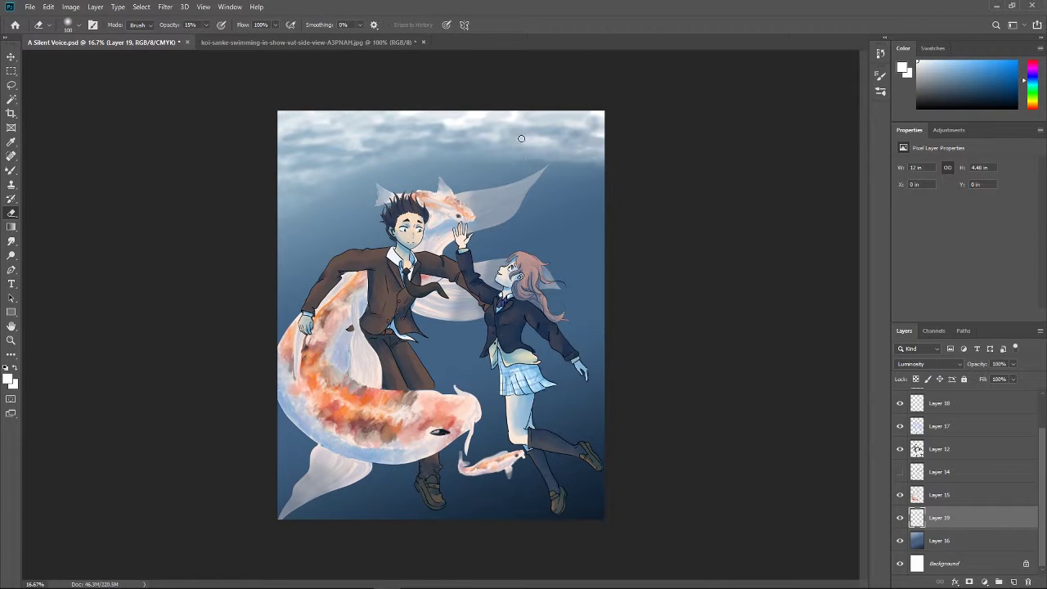
key(4)
key(2)
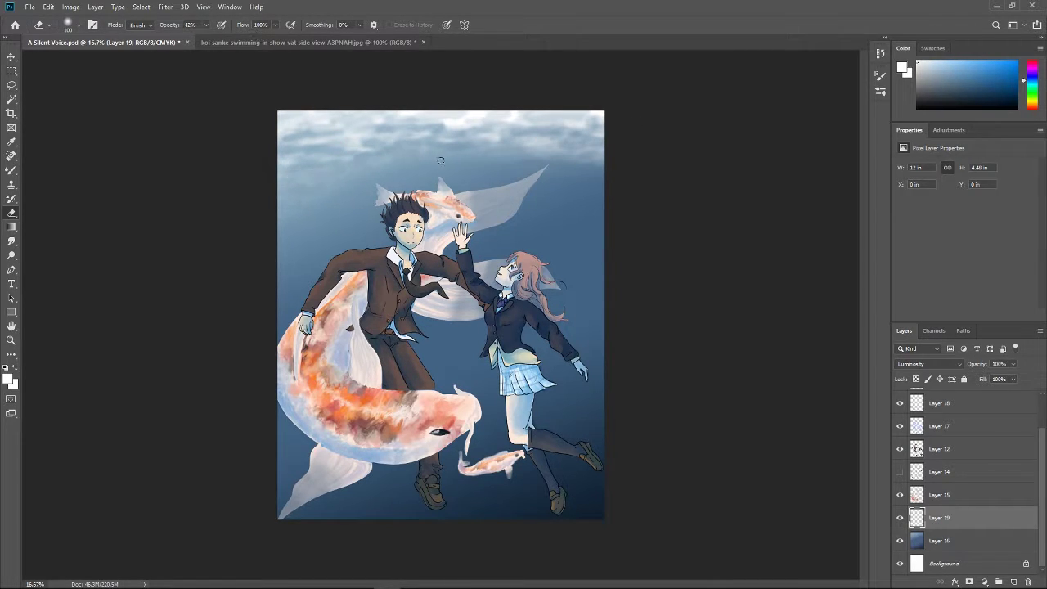
drag(440, 160, 666, 152)
key(2)
key(1)
mouse_move(286, 131)
mouse_down()
mouse_move(429, 133)
mouse_move(484, 145)
mouse_move(589, 127)
mouse_move(308, 120)
mouse_up()
Paint white ripples into the water surface with the Brush at 22% opacity, and soften them with the Eraser at 21%
key(b)
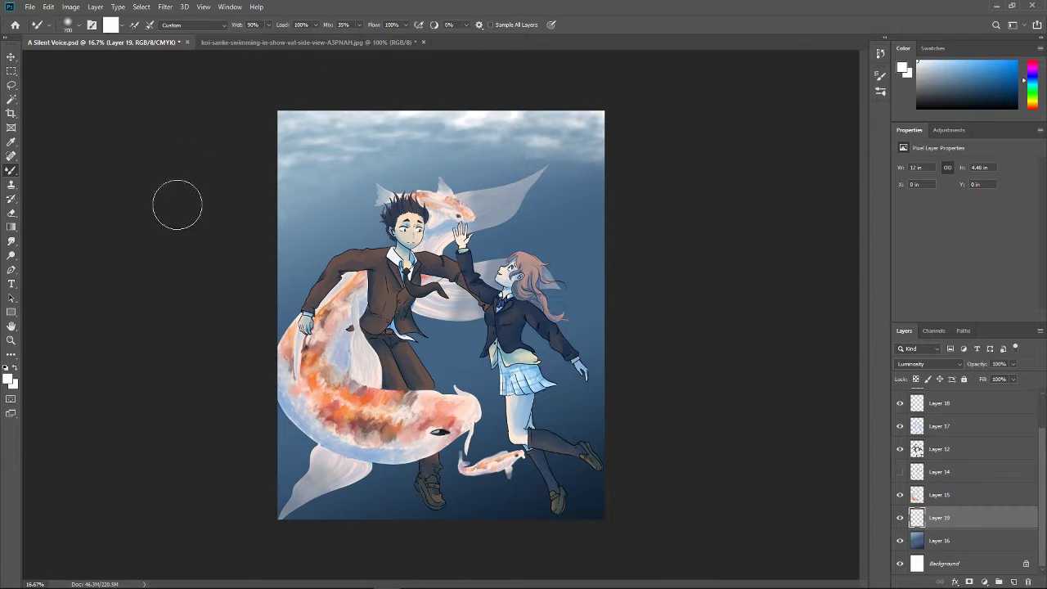
key(shift+b)
click(70, 25)
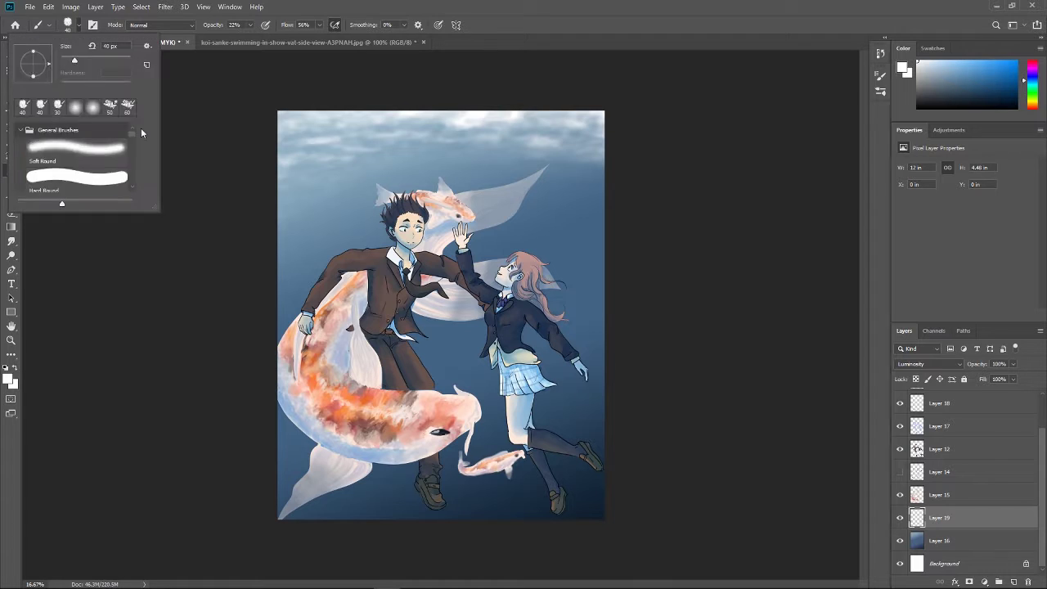
key(Escape)
mouse_move(353, 135)
mouse_down()
mouse_move(577, 141)
mouse_move(523, 131)
mouse_move(298, 146)
mouse_move(303, 122)
mouse_move(376, 176)
mouse_move(407, 149)
mouse_up()
key(e)
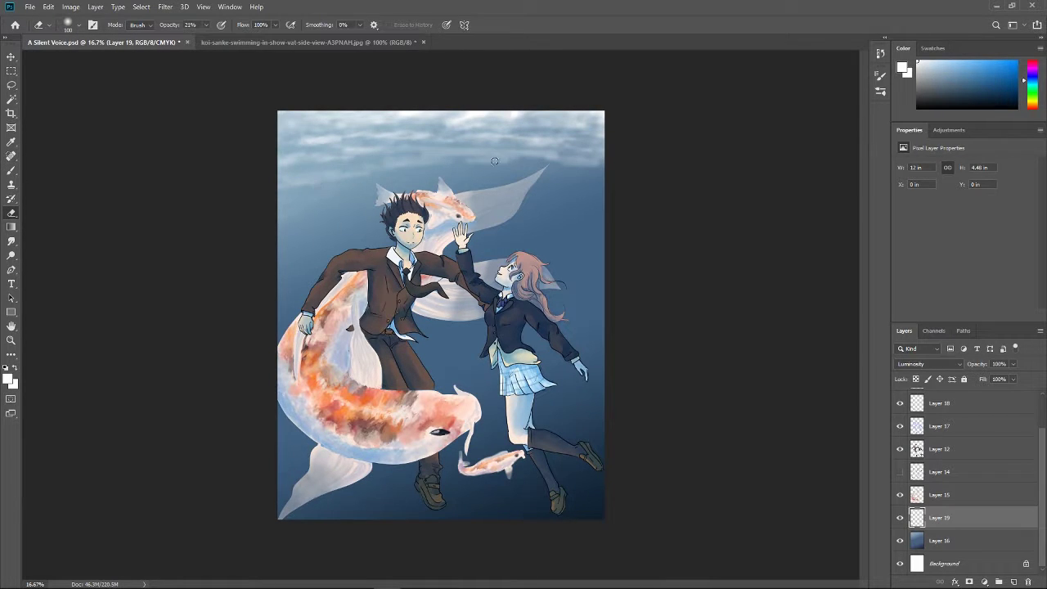
drag(544, 157, 597, 162)
drag(522, 121, 504, 111)
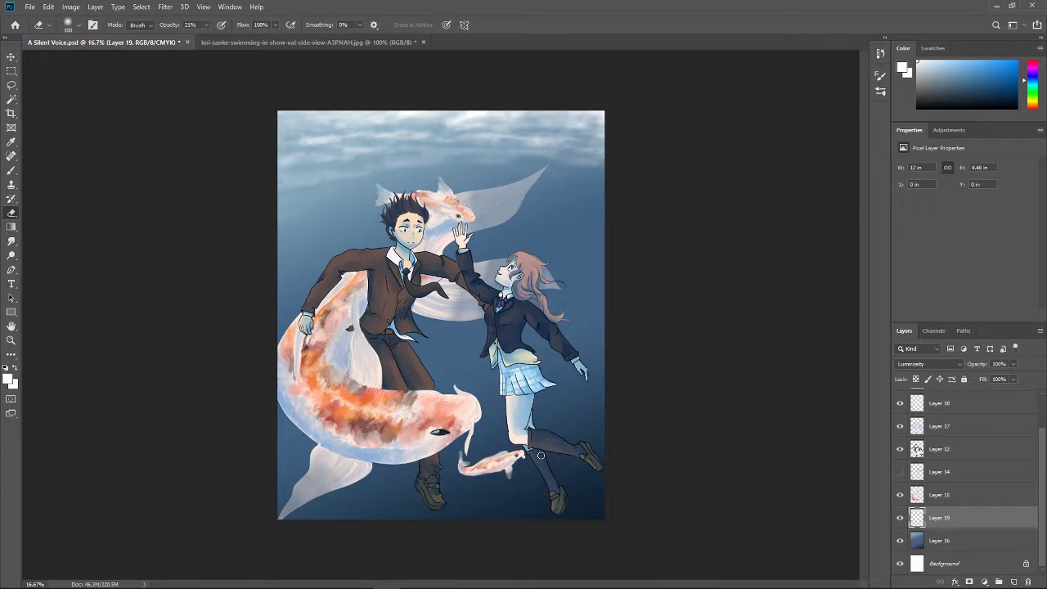
Paint pale light rays down through the water on a new Luminosity layer above Layer 19, undo the stray stroke and lower the layer's opacity to 41%
click(1014, 581)
key(shift+b)
mouse_move(360, 254)
mouse_down()
mouse_move(344, 139)
mouse_move(358, 187)
mouse_up()
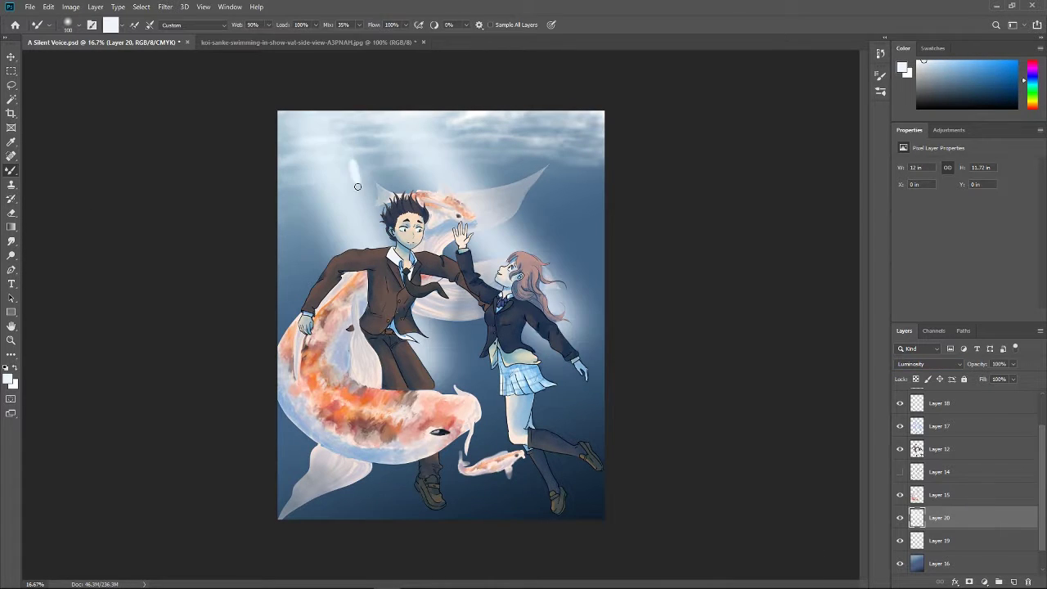
key(ctrl+z)
key(e)
key(ctrl+alt+z)
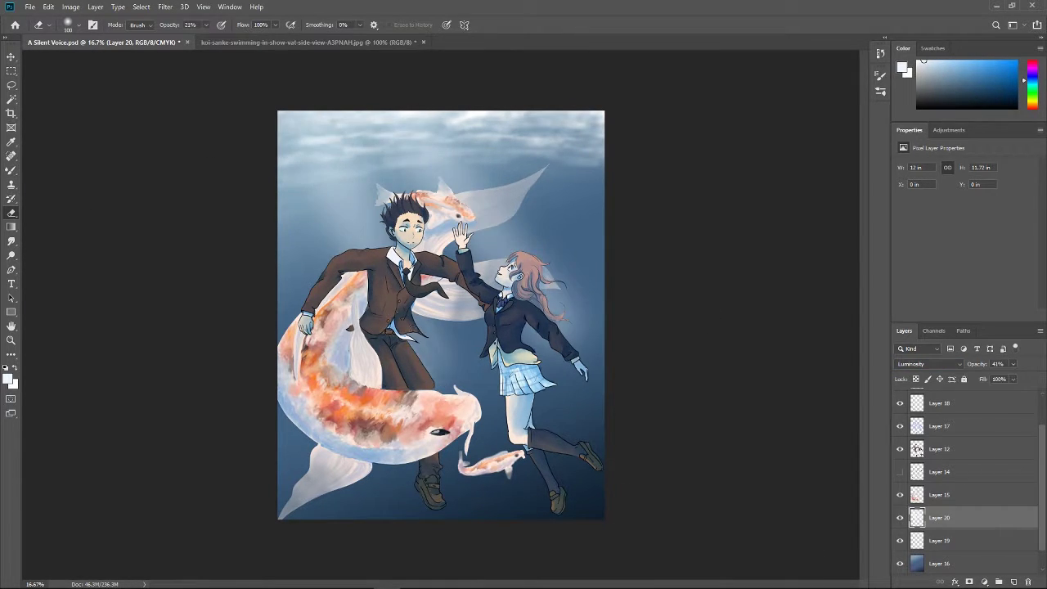
Add an empty layer above Layer 19 and delete the extra Luminosity layer created over it
key(alt+bracketleft)
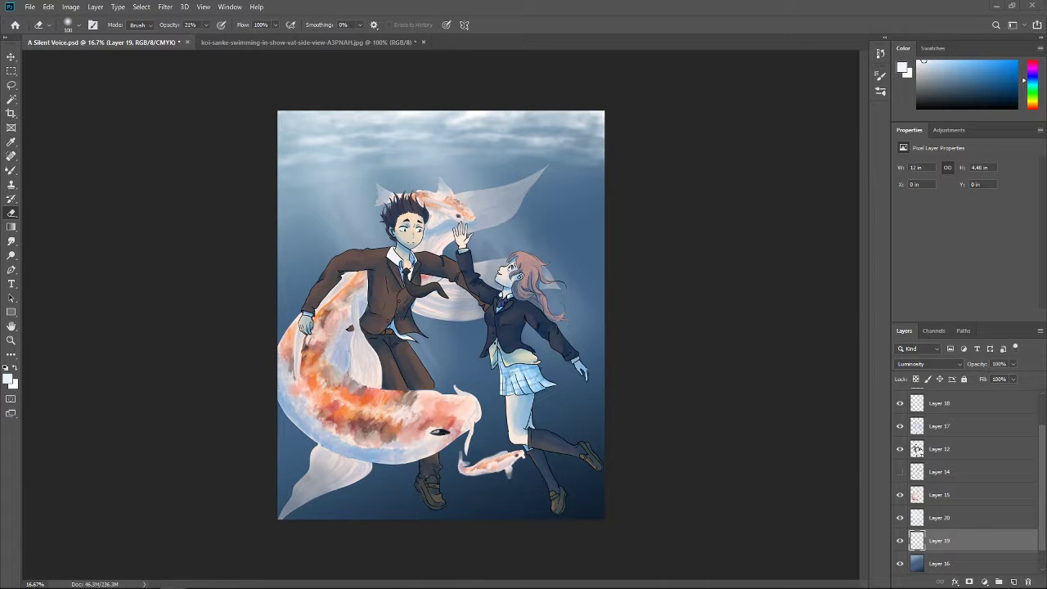
key(b)
key(ctrl+shift+alt+n)
key(ctrl+shift+alt+n)
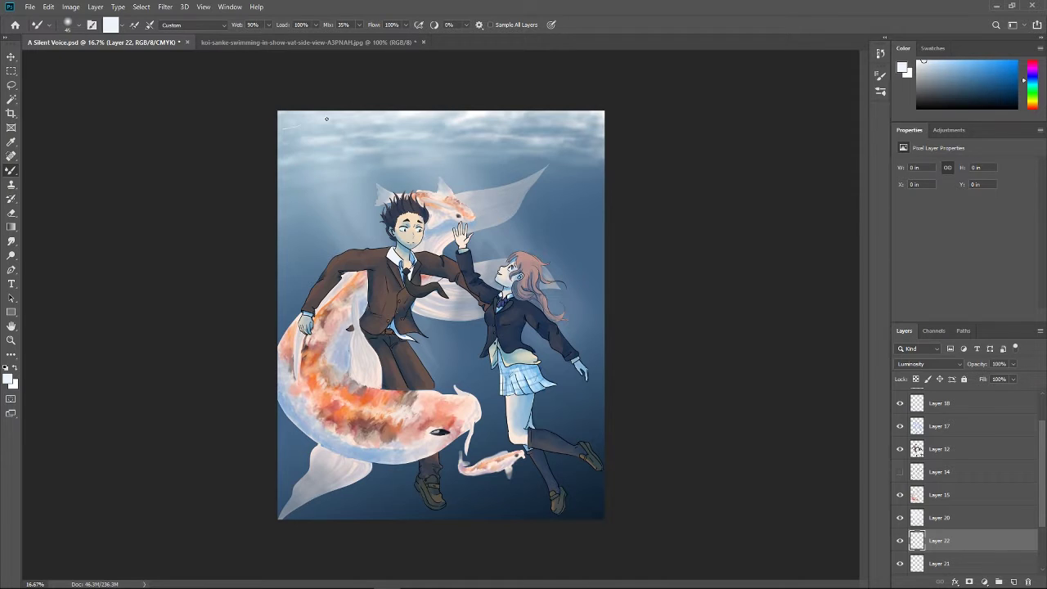
key(Delete)
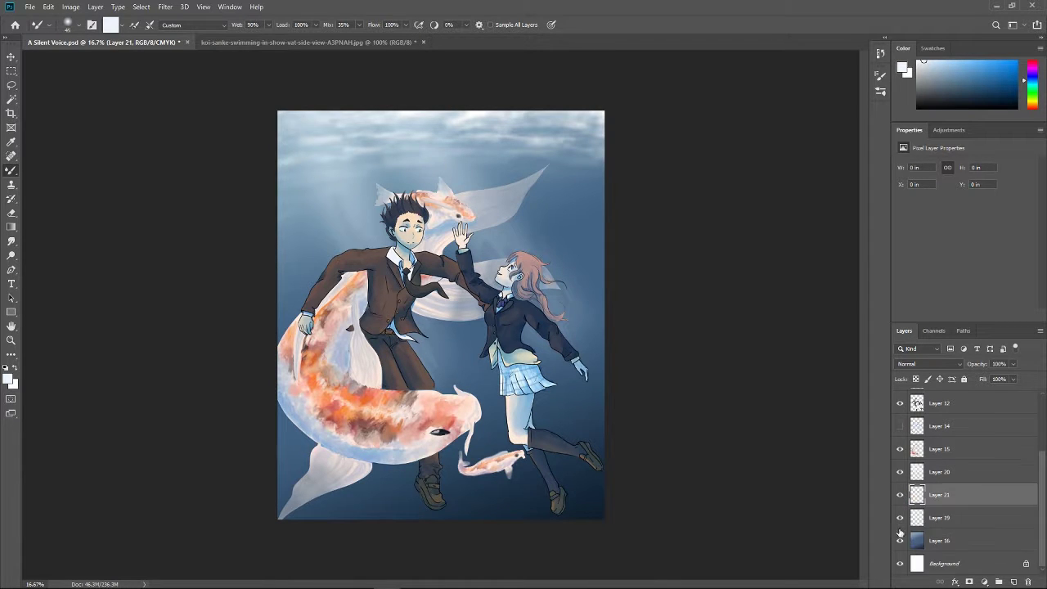
Squash the white surface ripples on Layer 19 vertically against the top of the canvas with Free Transform
key(alt+bracketleft)
key(ctrl+t)
key(Return)
Adjust the Layer 16 water gradient with Hue/Saturation, setting Saturation to +21 and Lightness to -15
key(alt+bracketleft)
key(ctrl+u)
drag(759, 238, 745, 239)
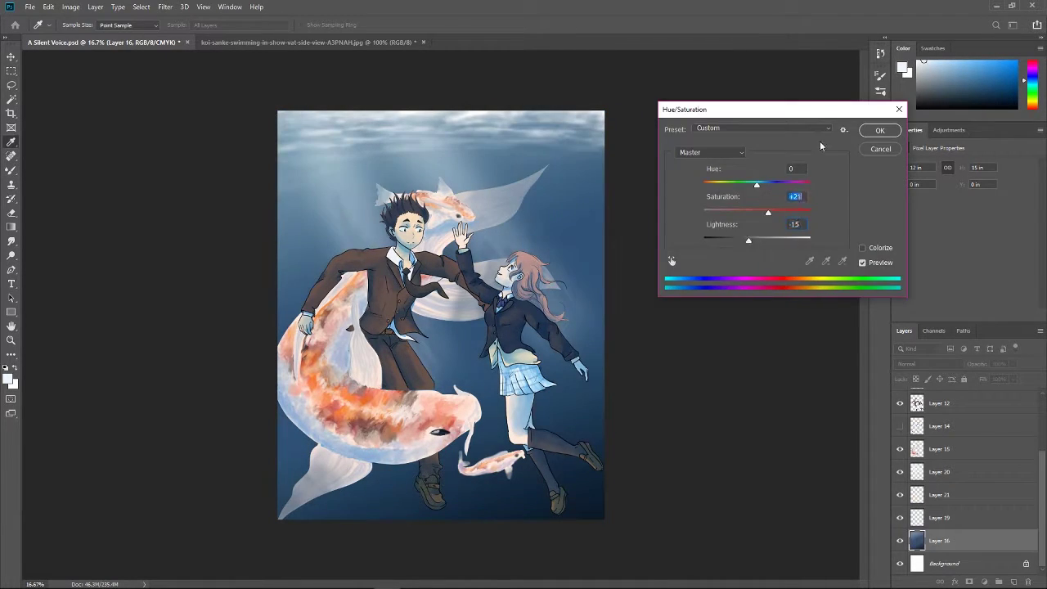
key(Return)
Add a Luminosity layer above Layer 16 and dot small white specks through the water around the figures
key(ctrl+shift+alt+n)
key(shift+alt+y)
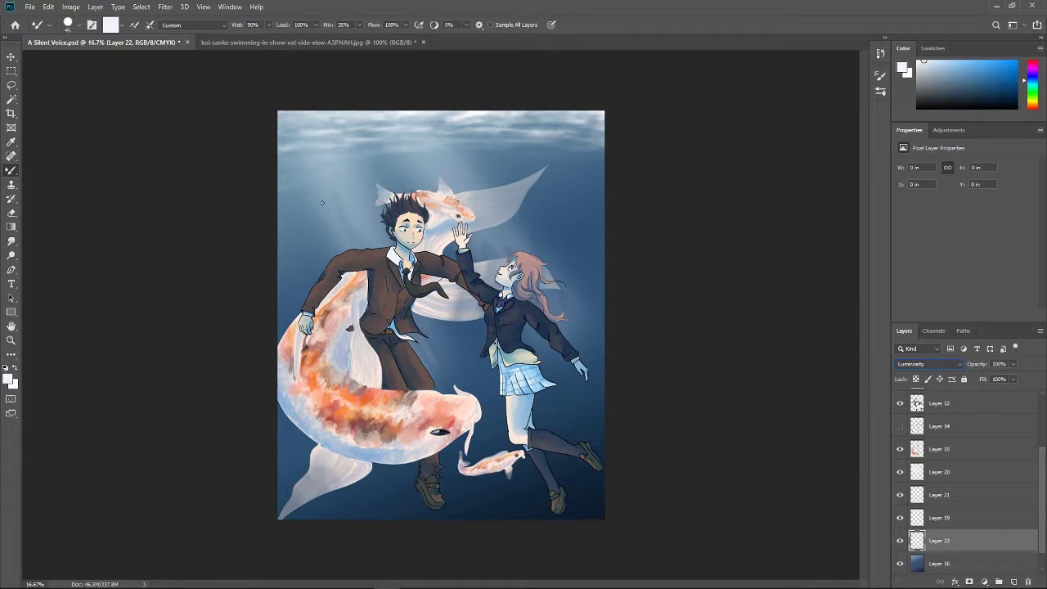
key(shift+b)
key(bracketleft)
key(bracketleft)
key(bracketleft)
key(bracketleft)
key(bracketleft)
click(305, 196)
click(385, 158)
click(564, 219)
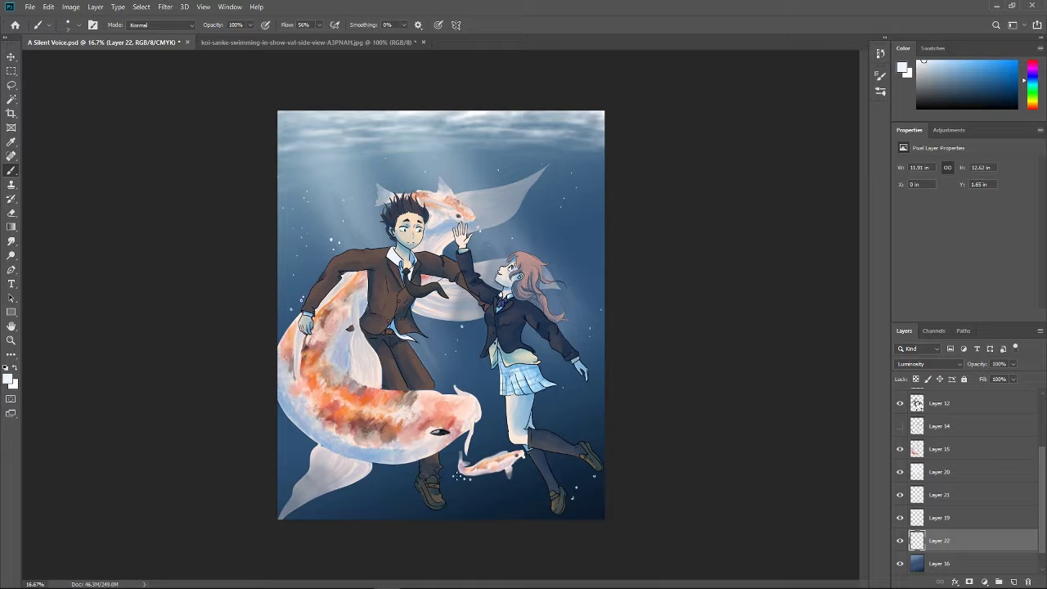
Paint larger round white bubbles on Layer 22 near the upper koi, the girl, the large koi's tail and the feet
key(bracketright)
click(484, 176)
click(526, 214)
click(530, 227)
click(425, 354)
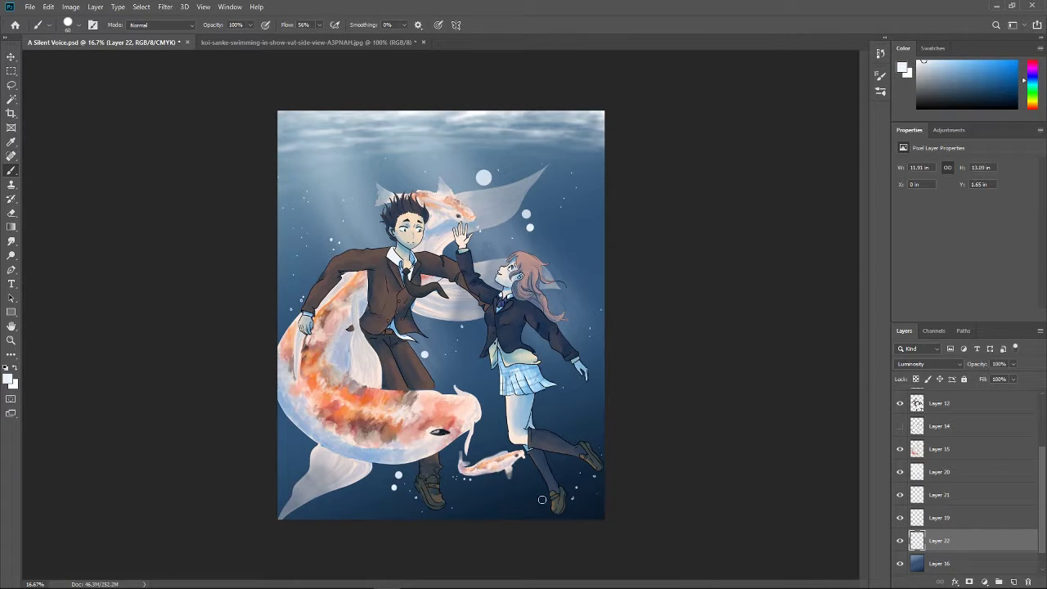
click(535, 498)
click(526, 508)
click(577, 380)
click(295, 450)
click(577, 162)
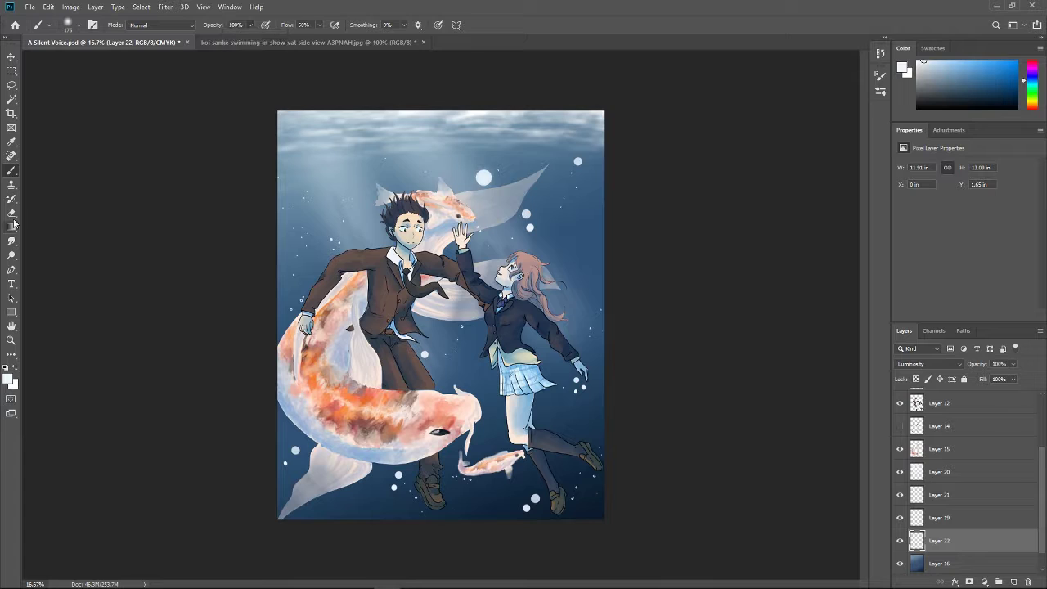
Hollow the white bubbles into thin rings with the Eraser at 100% opacity and dab small white highlights inside them
key(e)
key(0)
key(bracketleft)
key(bracketleft)
key(bracketleft)
key(bracketleft)
click(484, 176)
click(527, 214)
click(530, 227)
click(577, 161)
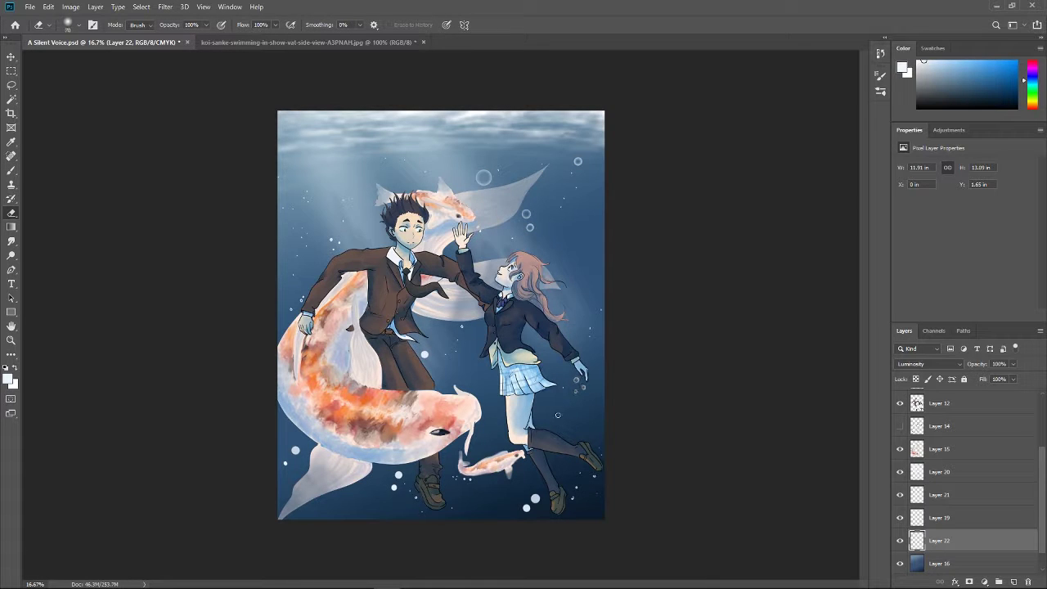
key(b)
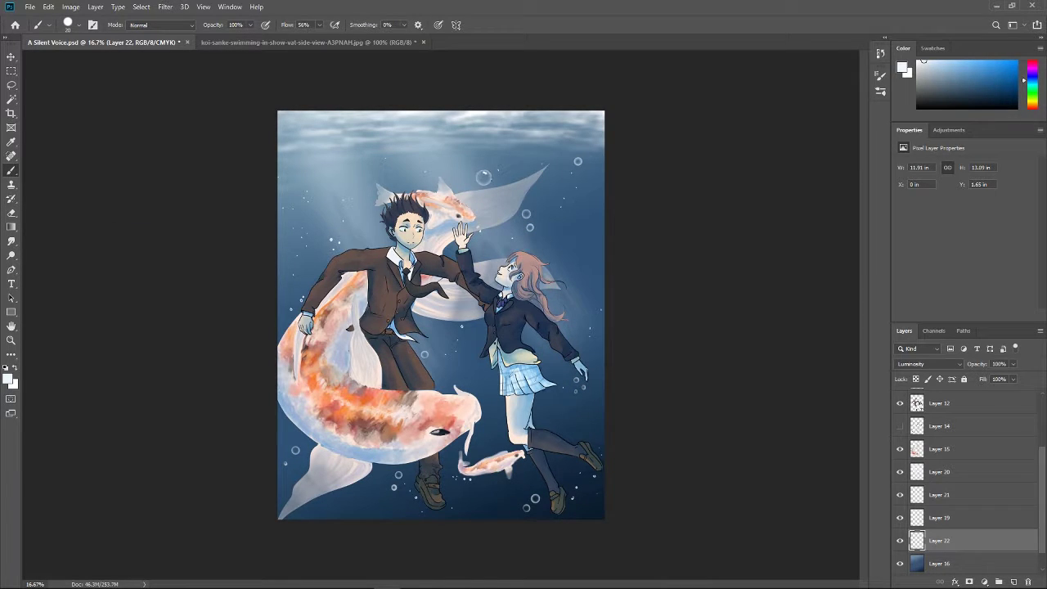
Soften the lower edge of the surface ripples on Layer 19 with a low-opacity Eraser
key(alt+bracketright)
key(e)
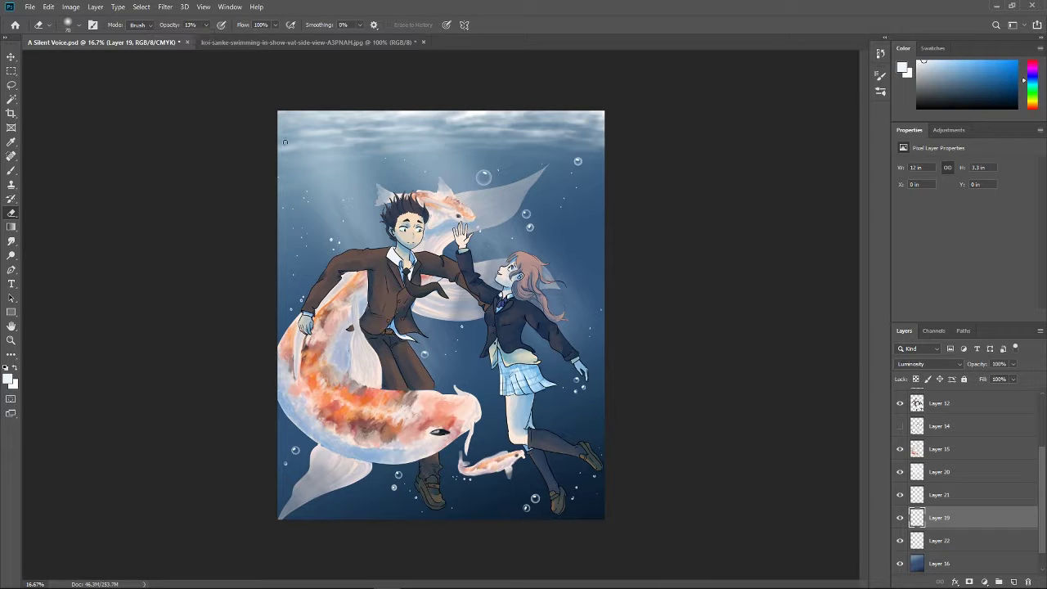
key(3)
key(1)
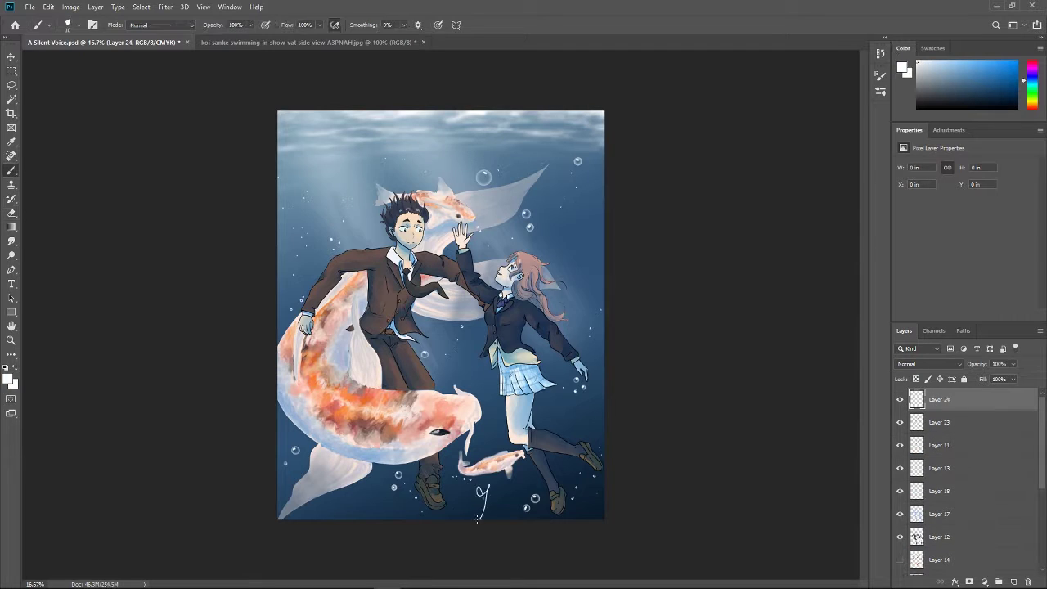
Handwrite the artist's signature in white on the topmost layer, about 1.9 by 1.5 in, between the boy's and girl's feet
mouse_move(478, 517)
mouse_down()
mouse_move(513, 492)
mouse_move(556, 501)
mouse_up()
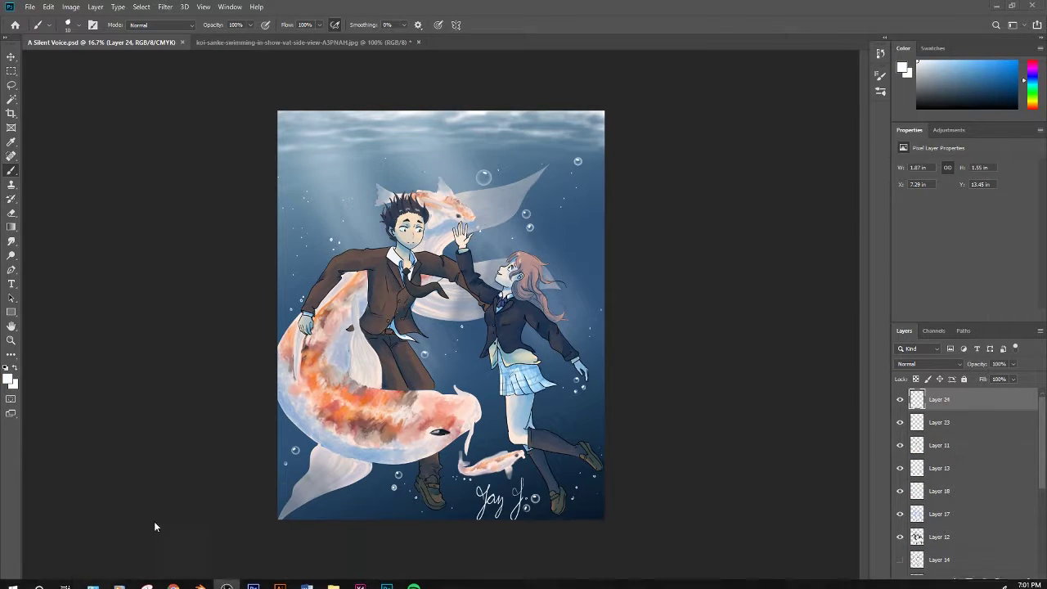